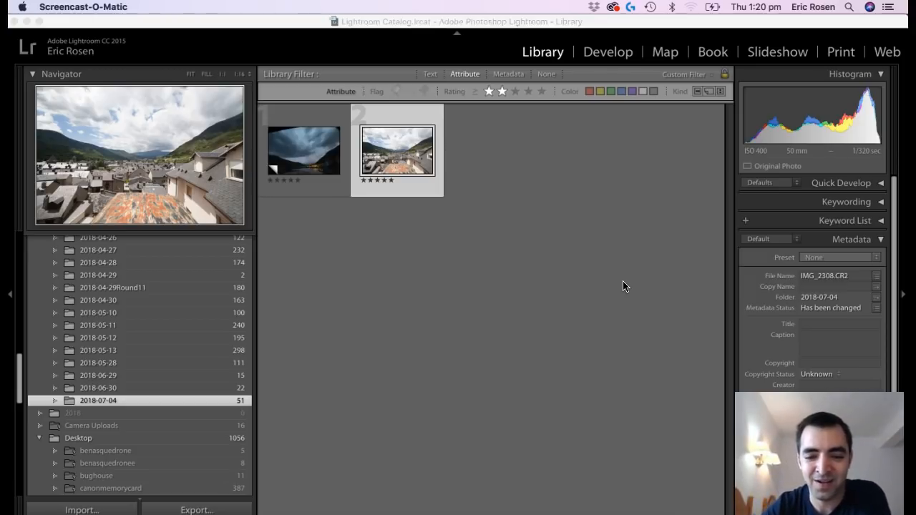
Open the daytime village photo IMG_2308.CR2 in the Develop module.
{"action": "left_click", "coordinate": [562, 265]}
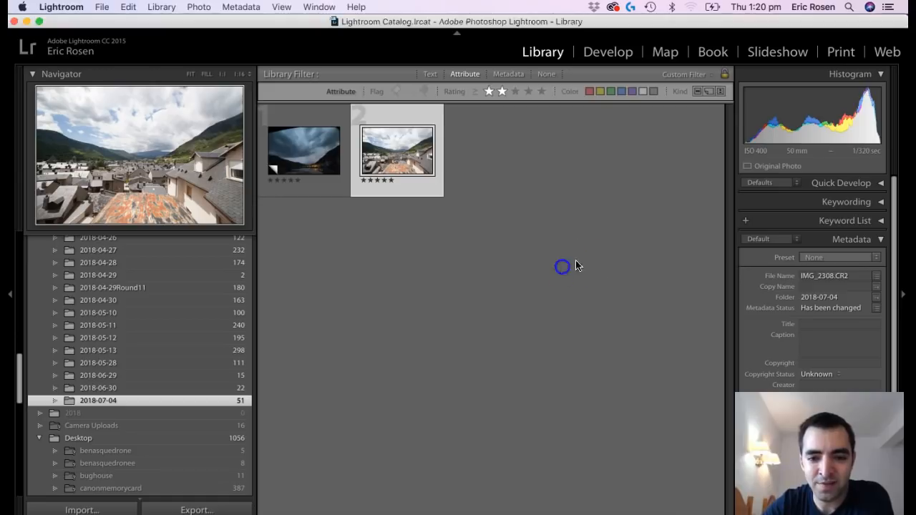
{"action": "left_click", "coordinate": [532, 285]}
{"action": "left_click", "coordinate": [409, 172]}
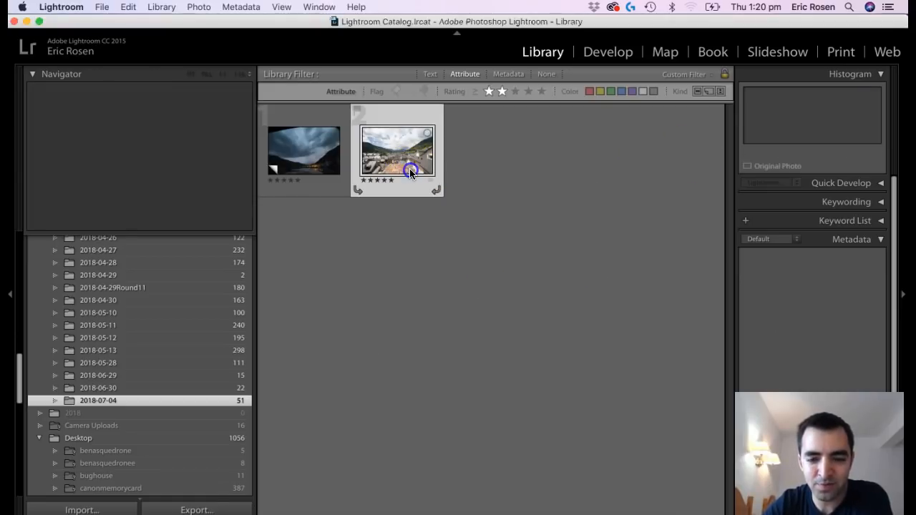
{"action": "key", "text": "d"}
{"action": "left_click", "coordinate": [563, 246]}
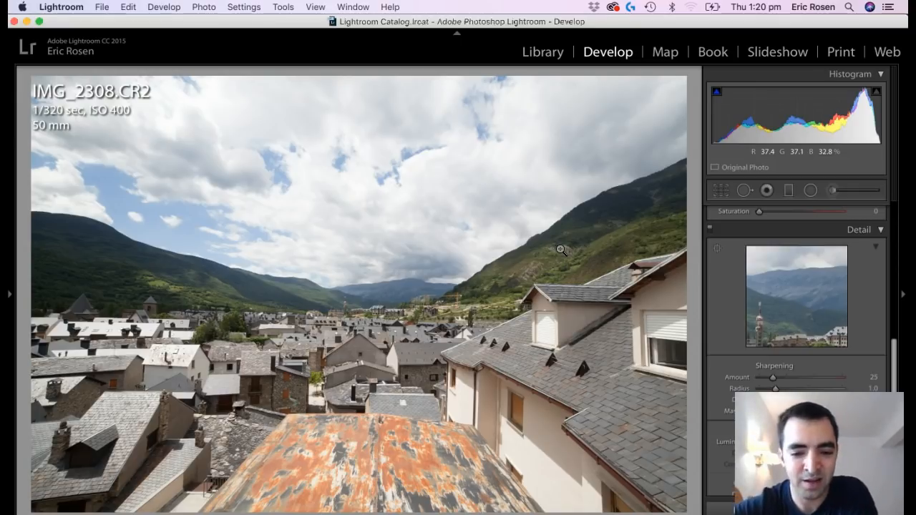
View the night photo IMG_2287.CR2 Copy 1, and reopen the village photo IMG_2308.CR2 in the Develop module.
{"action": "left_click", "coordinate": [31, 71]}
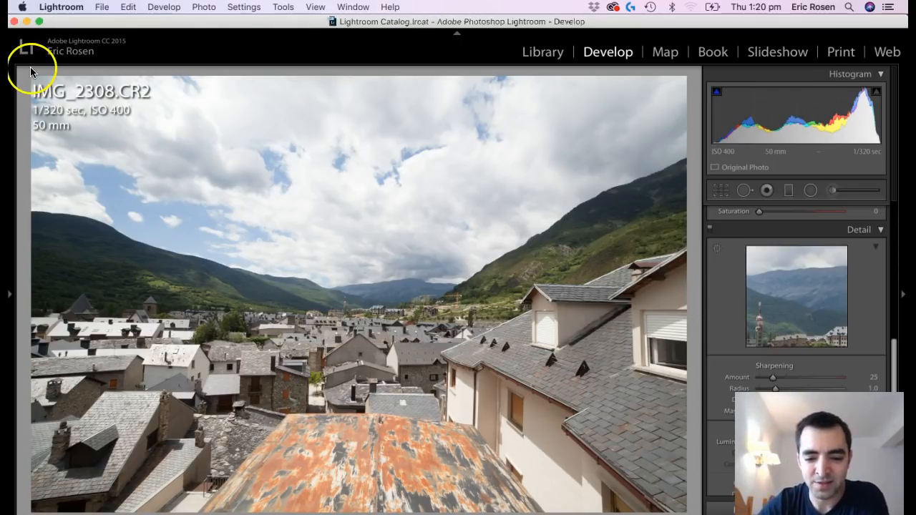
{"action": "key", "text": "Left"}
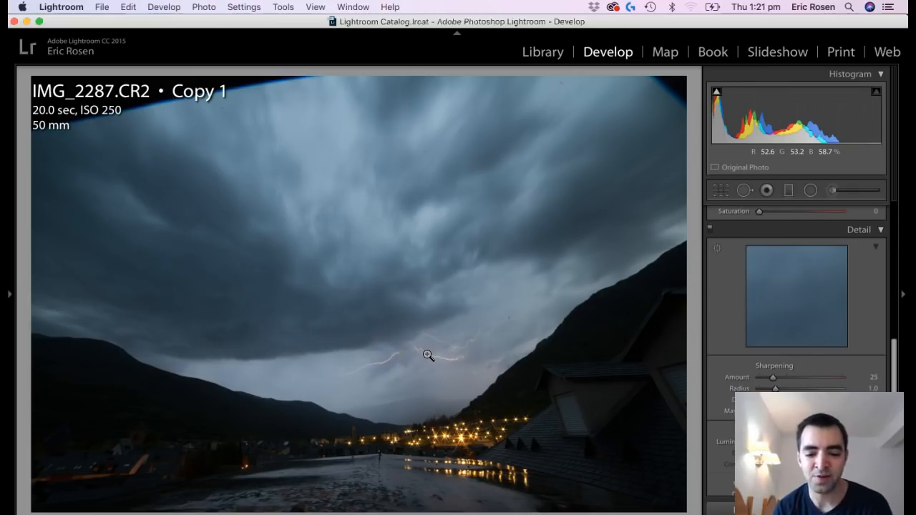
{"action": "key", "text": "g"}
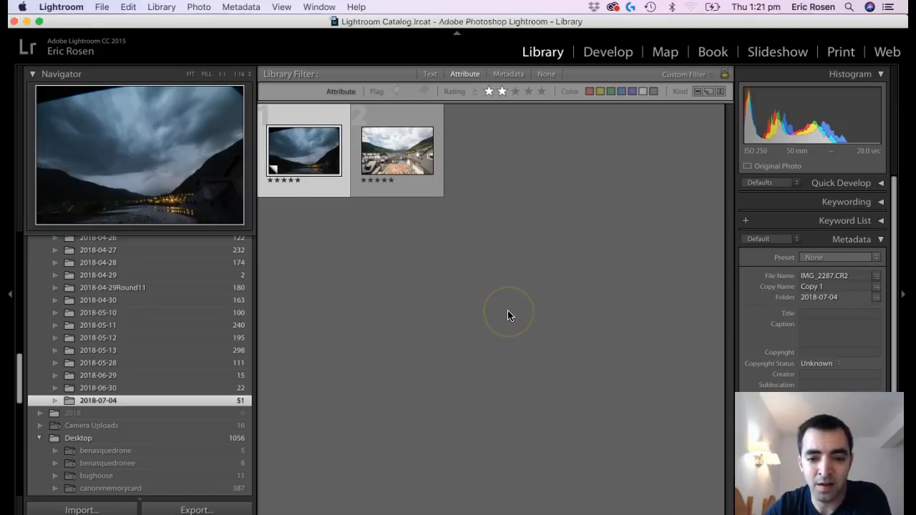
{"action": "left_click", "coordinate": [423, 172]}
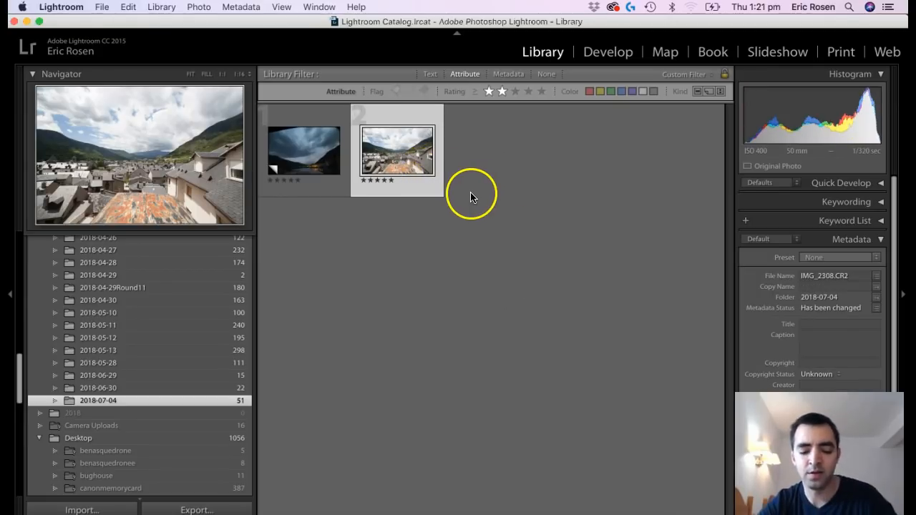
{"action": "key", "text": "d"}
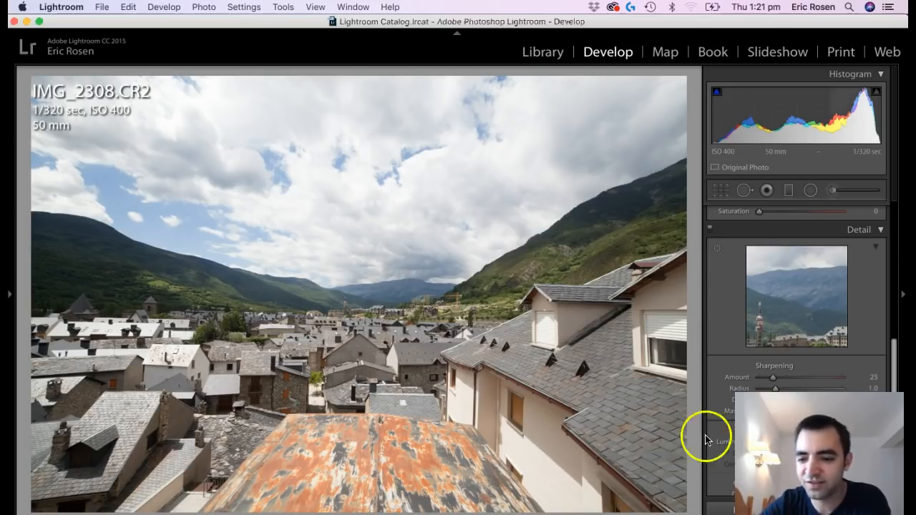
Adjust the photo's tone with Highlights at −100, Shadows at +44, Whites at +27 and Blacks at −31.
{"action": "scroll", "coordinate": [826, 368], "scroll_direction": "up", "scroll_amount": 5}
{"action": "scroll", "coordinate": [842, 354], "scroll_direction": "down", "scroll_amount": 5}
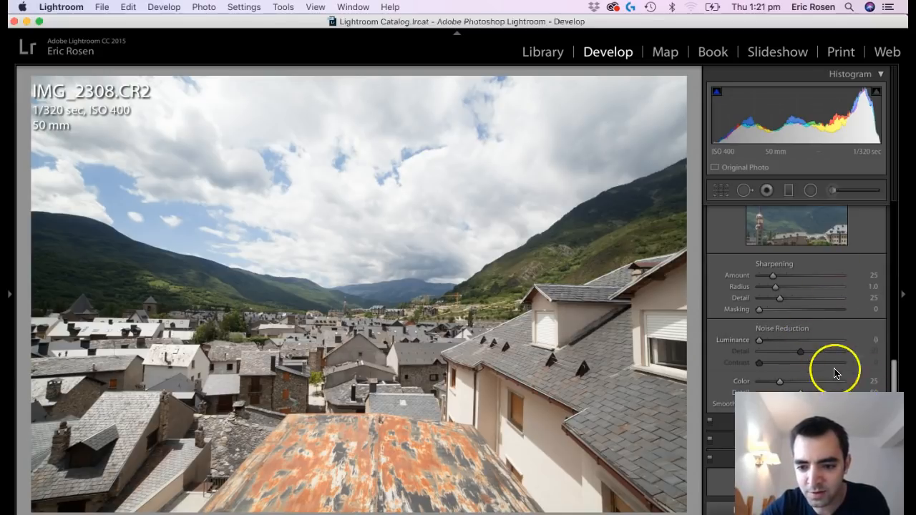
{"action": "scroll", "coordinate": [836, 354], "scroll_direction": "up", "scroll_amount": 6}
{"action": "scroll", "coordinate": [836, 354], "scroll_direction": "up", "scroll_amount": 10}
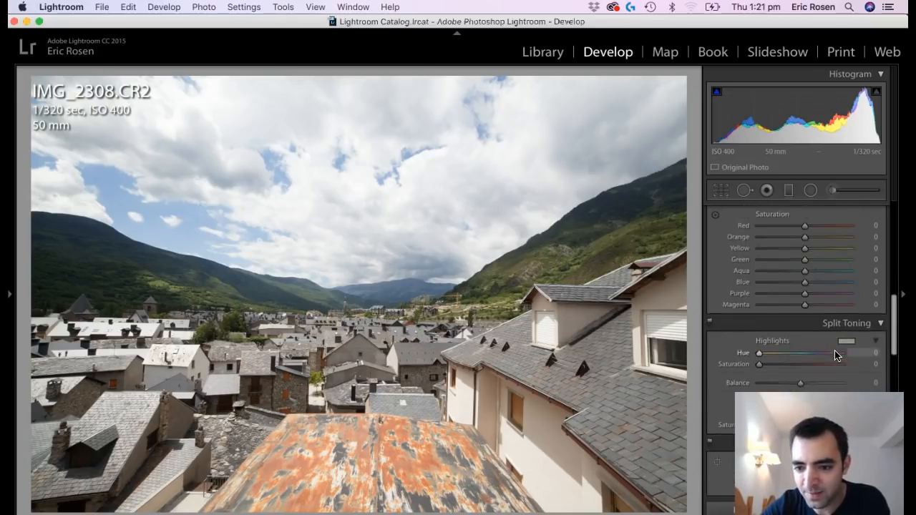
{"action": "scroll", "coordinate": [836, 353], "scroll_direction": "up", "scroll_amount": 3}
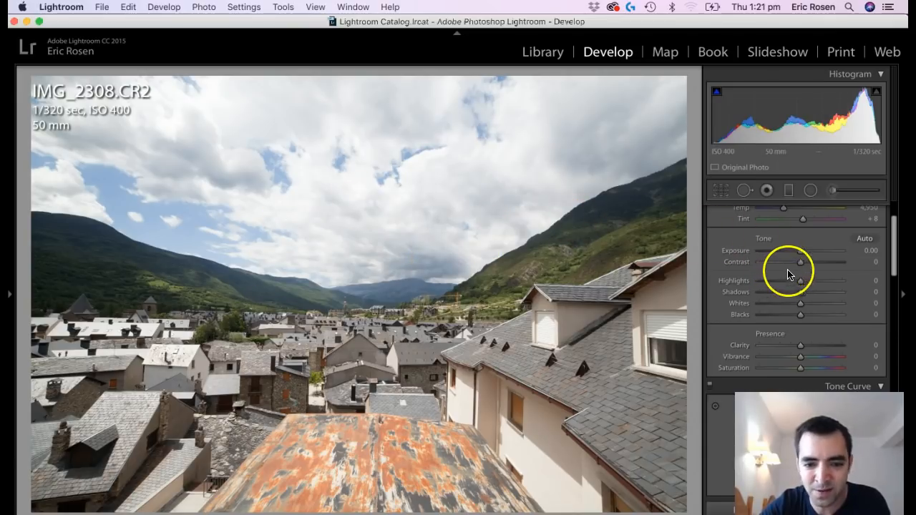
{"action": "left_click_drag", "start_coordinate": [796, 280], "coordinate": [714, 294]}
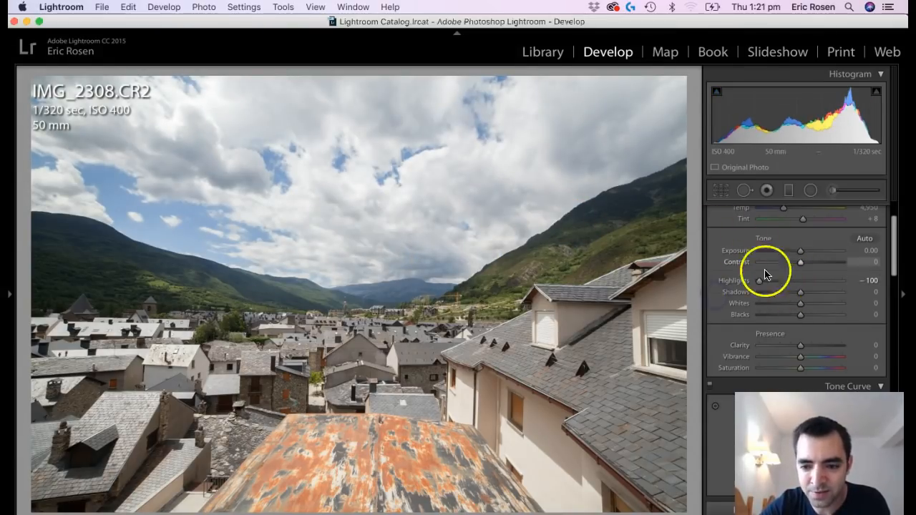
{"action": "left_click_drag", "start_coordinate": [802, 294], "coordinate": [821, 298]}
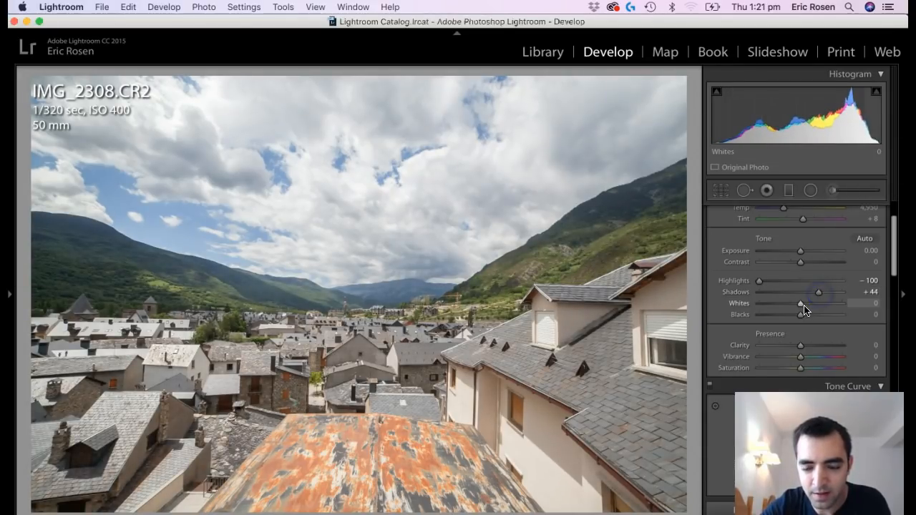
{"action": "left_click", "coordinate": [801, 306]}
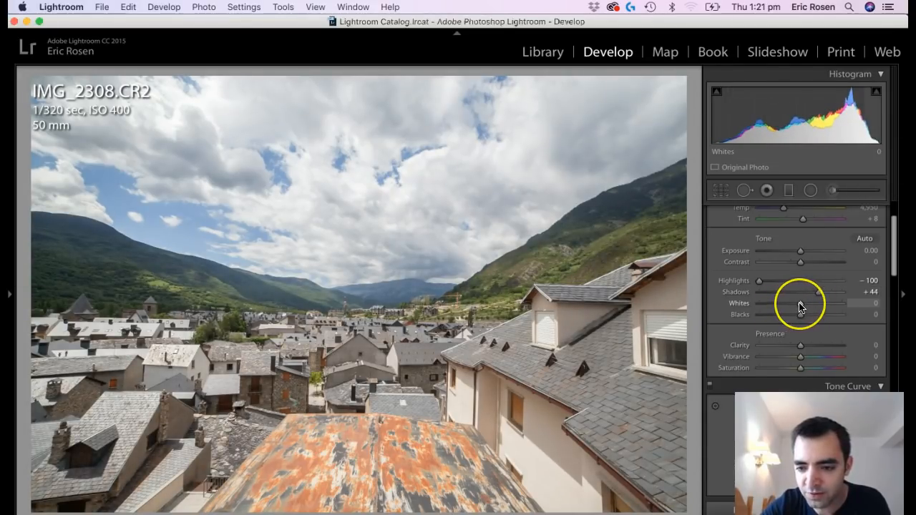
{"action": "mouse_move", "coordinate": [801, 306]}
{"action": "left_mouse_down"}
{"action": "mouse_move", "coordinate": [821, 304]}
{"action": "mouse_move", "coordinate": [791, 322]}
{"action": "left_mouse_up"}
{"action": "left_click", "coordinate": [801, 318], "text": "alt"}
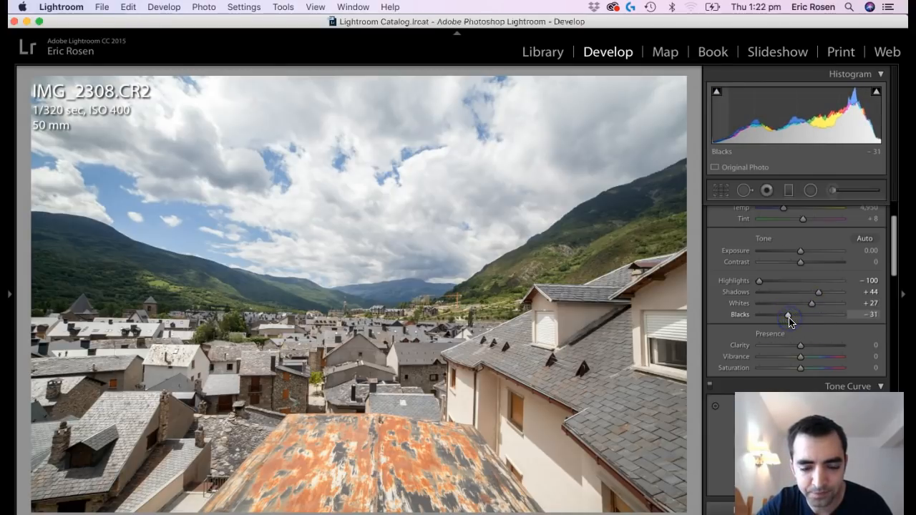
Set Clarity to +29 and Vibrance to +37, and compare the photo with its before version.
{"action": "left_click", "coordinate": [813, 347]}
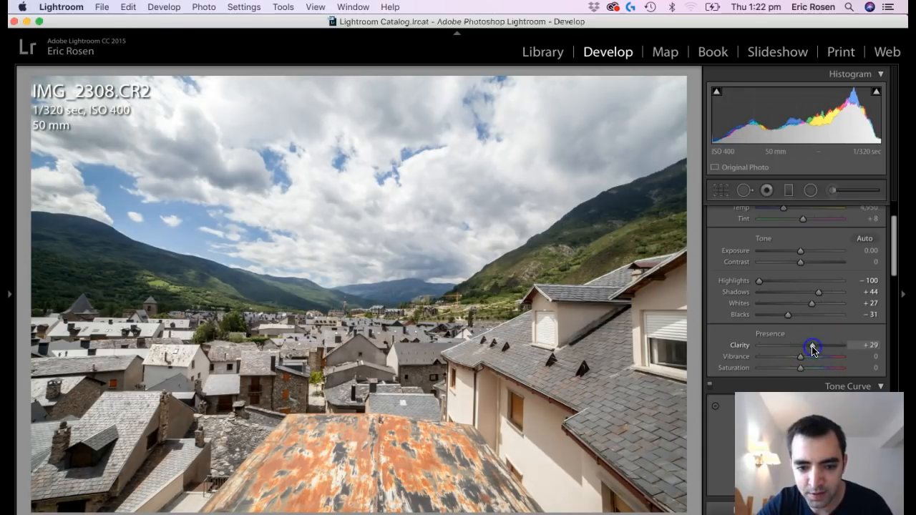
{"action": "left_click", "coordinate": [816, 358]}
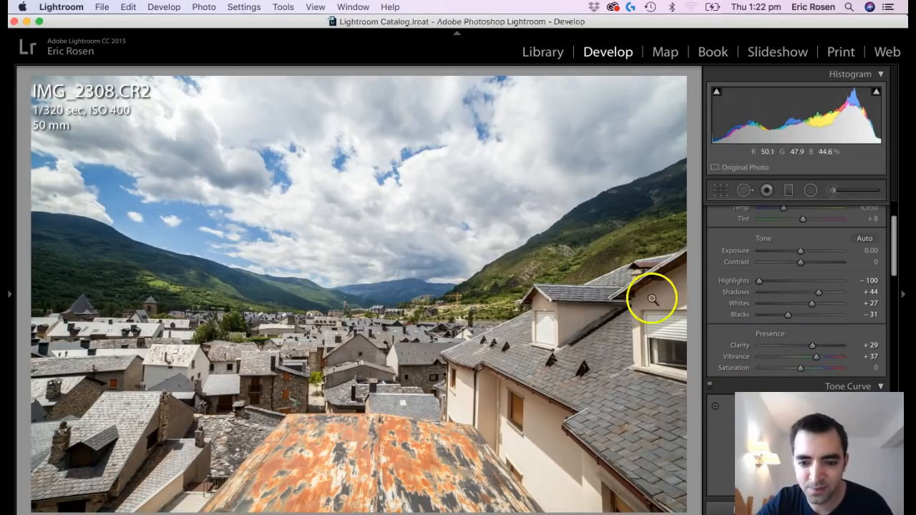
{"action": "key", "text": "backslash"}
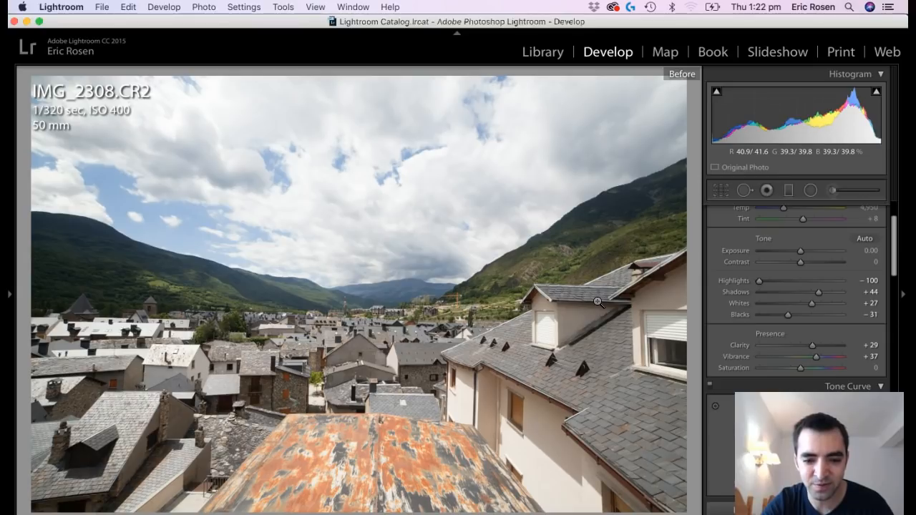
{"action": "key", "text": "backslash"}
Boost the HSL saturation of Orange to +48, Yellow to +50, Green to +74 and Blue to +31.
{"action": "scroll", "coordinate": [816, 344], "scroll_direction": "down", "scroll_amount": 3}
{"action": "scroll", "coordinate": [829, 365], "scroll_direction": "down", "scroll_amount": 10}
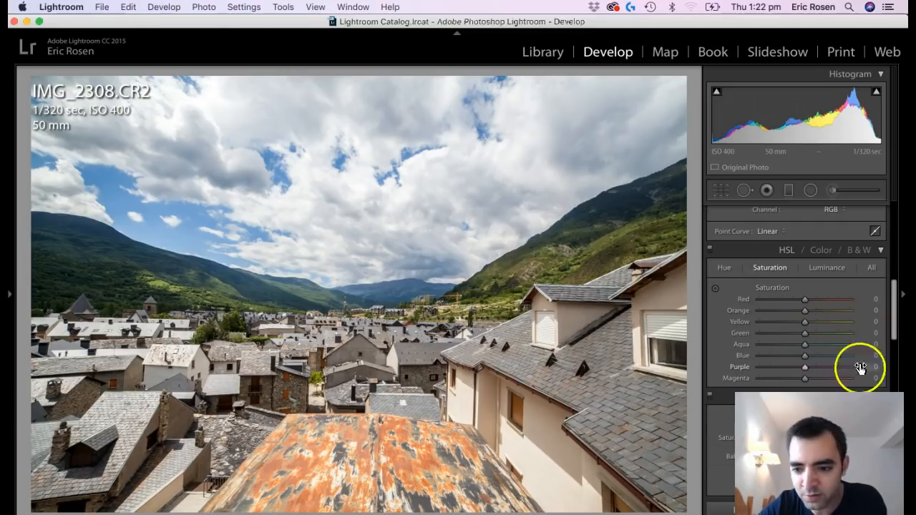
{"action": "left_click_drag", "start_coordinate": [809, 357], "coordinate": [829, 320]}
{"action": "left_click", "coordinate": [827, 312]}
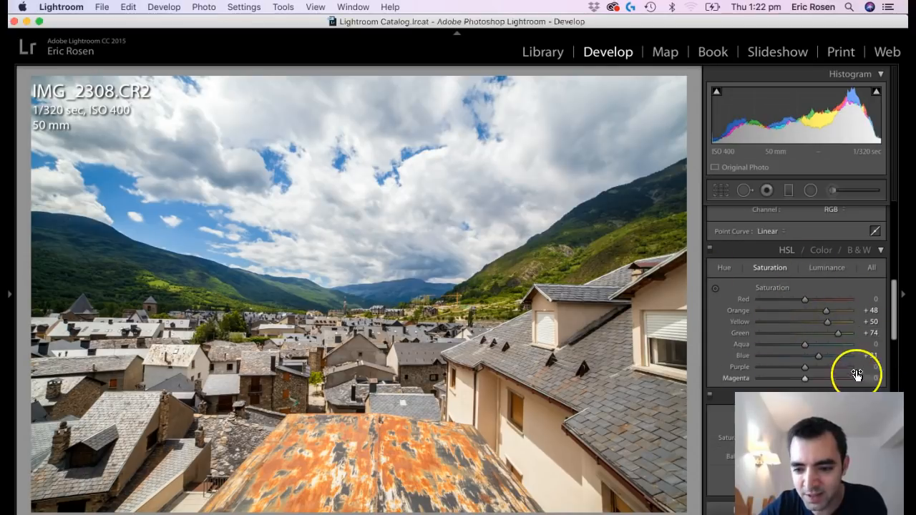
Set the HSL luminance of Orange to −13, Yellow to −15, Green to +70 and Blue to −8, and compare without HSL.
{"action": "left_click", "coordinate": [823, 267]}
{"action": "left_click_drag", "start_coordinate": [806, 358], "coordinate": [837, 338]}
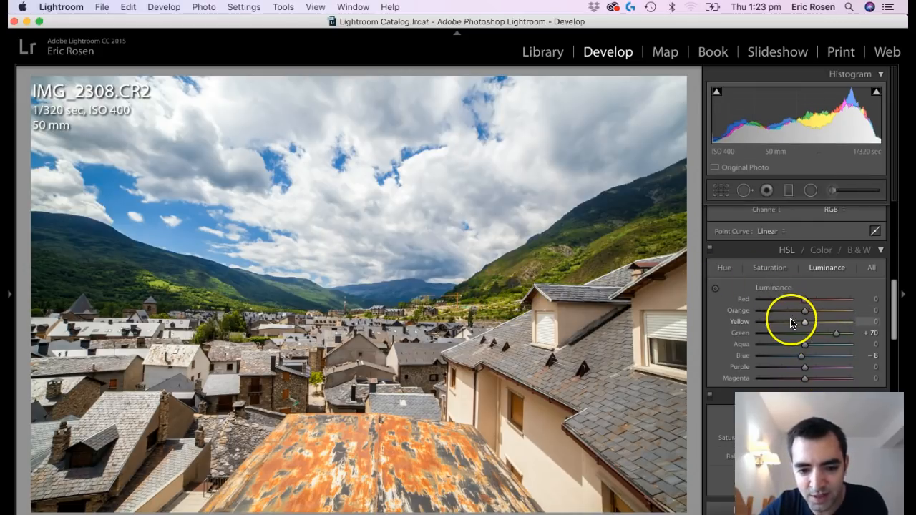
{"action": "left_click_drag", "start_coordinate": [796, 312], "coordinate": [798, 322]}
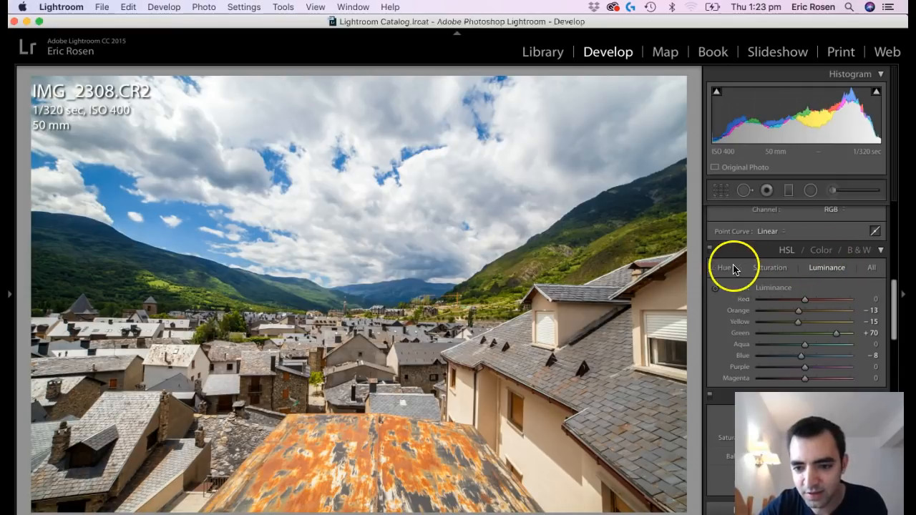
{"action": "left_click", "coordinate": [710, 250]}
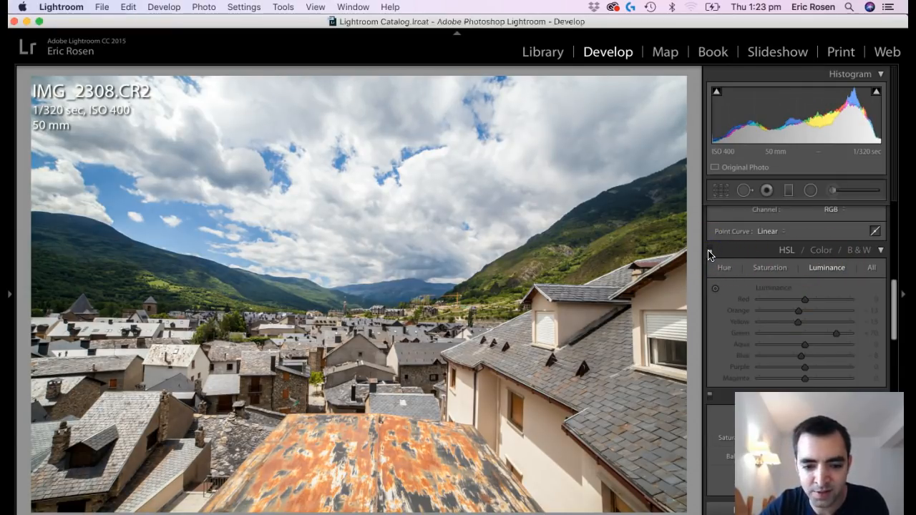
{"action": "left_click", "coordinate": [709, 250]}
Split tone the highlights with hue 29 and saturation 9 and the shadows with hue 223 and saturation 12, and compare the effect.
{"action": "scroll", "coordinate": [809, 384], "scroll_direction": "down", "scroll_amount": 2}
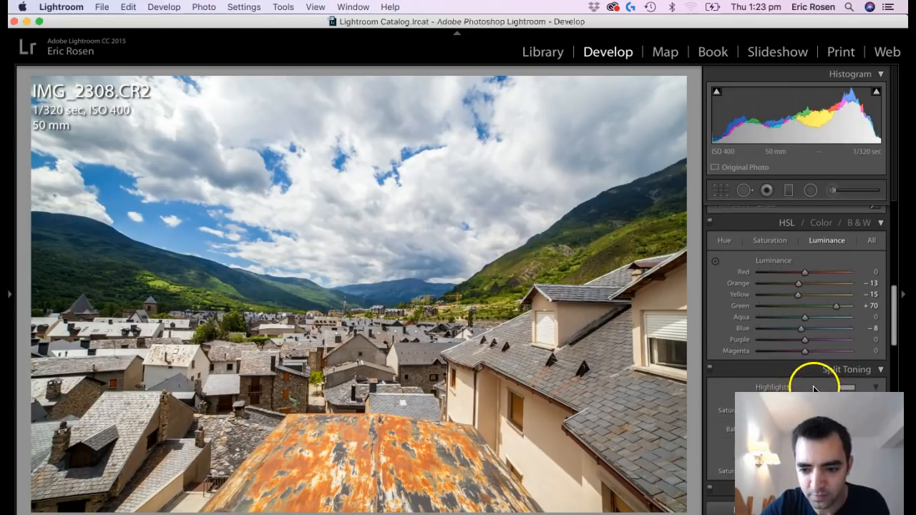
{"action": "scroll", "coordinate": [813, 385], "scroll_direction": "down", "scroll_amount": 6}
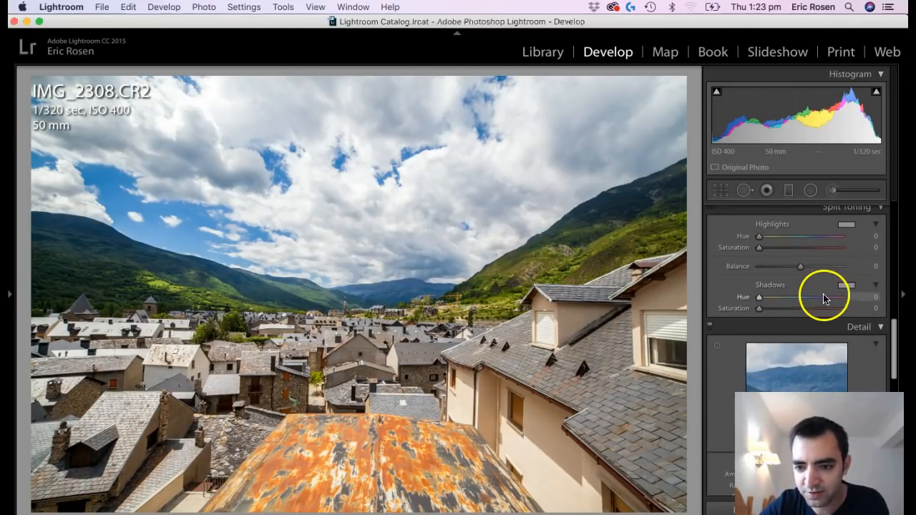
{"action": "scroll", "coordinate": [827, 302], "scroll_direction": "up", "scroll_amount": 1}
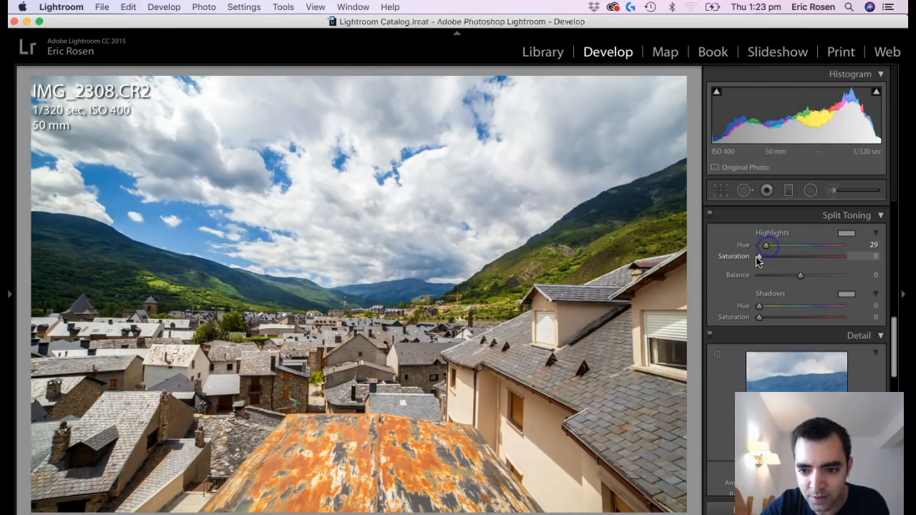
{"action": "left_click_drag", "start_coordinate": [761, 257], "coordinate": [769, 257]}
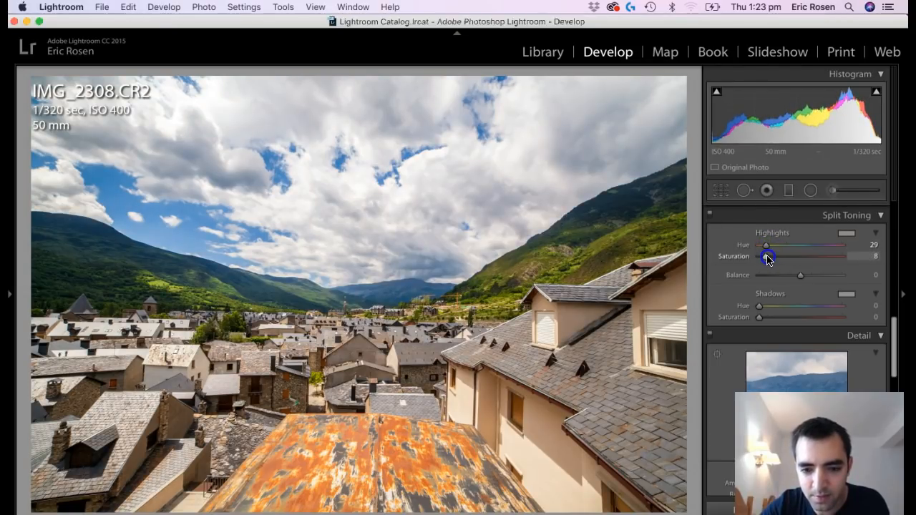
{"action": "left_click_drag", "start_coordinate": [760, 305], "coordinate": [813, 307]}
{"action": "left_click", "coordinate": [760, 317]}
{"action": "left_click", "coordinate": [713, 216]}
{"action": "left_click", "coordinate": [712, 218]}
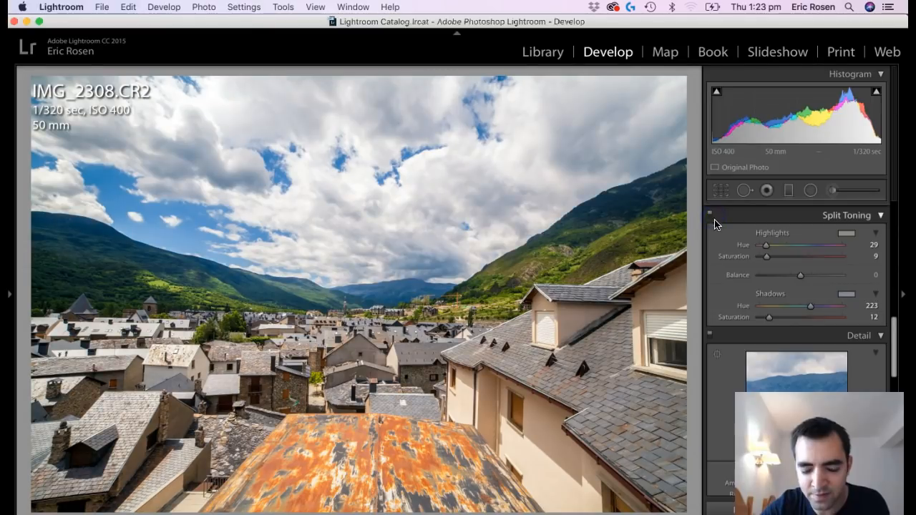
Increase the sharpening masking of the photo while checking its fine detail at close zoom.
{"action": "scroll", "coordinate": [824, 366], "scroll_direction": "down", "scroll_amount": 5}
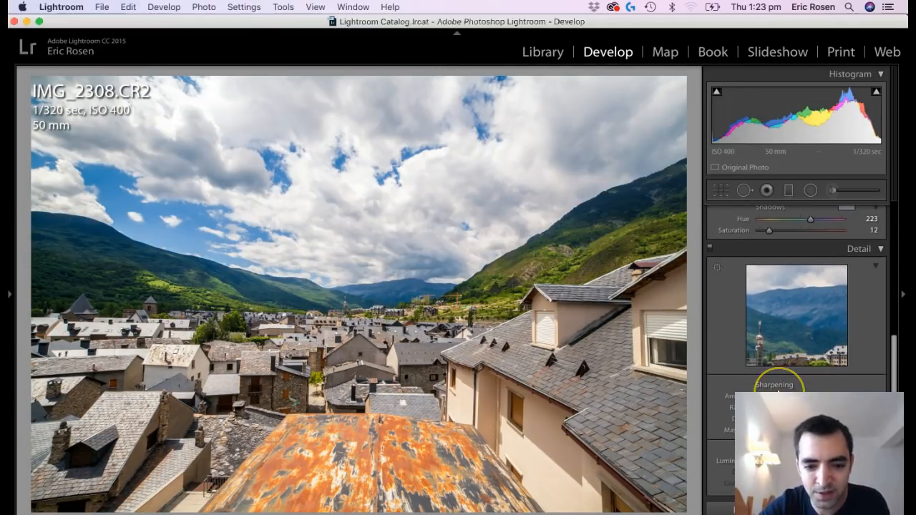
{"action": "key", "text": "z"}
{"action": "left_click_drag", "start_coordinate": [209, 422], "coordinate": [278, 402]}
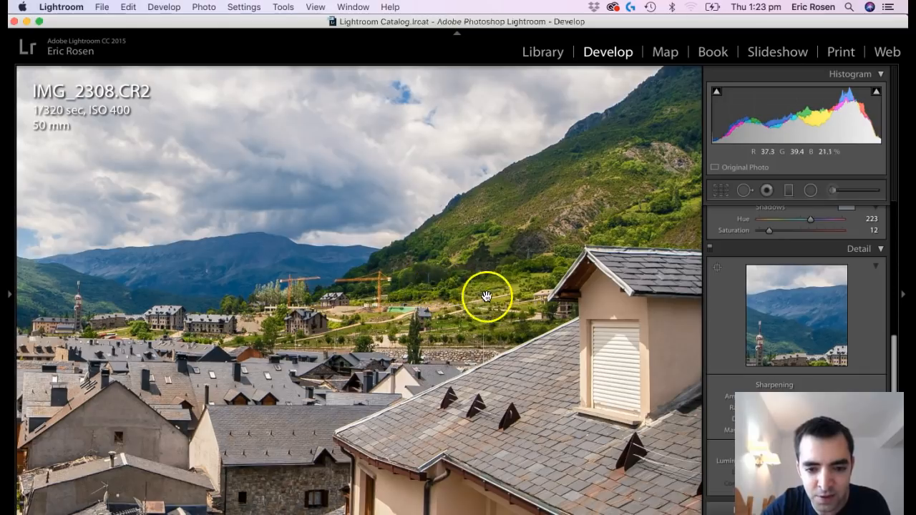
{"action": "left_click_drag", "start_coordinate": [758, 430], "coordinate": [817, 430]}
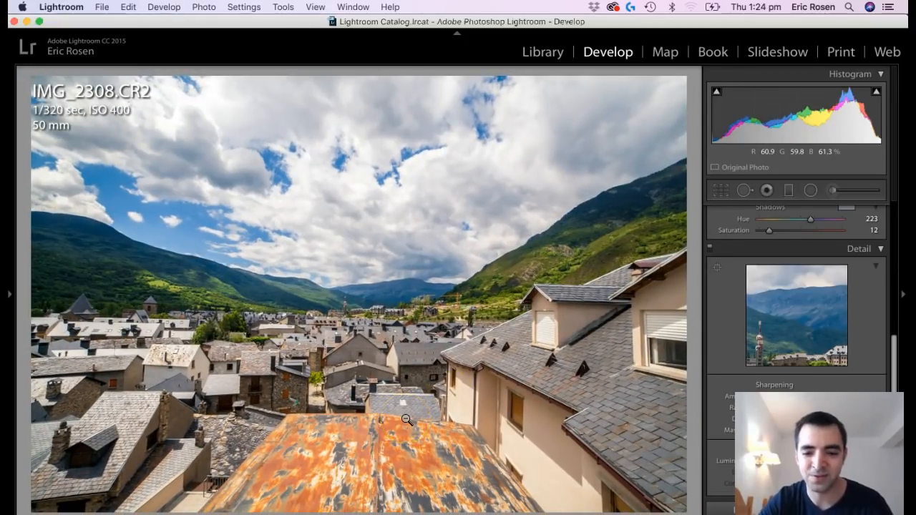
Inspect the roofs and hillside at close zoom, collapse the Detail settings, and zoom out to the whole photo.
{"action": "left_click", "coordinate": [359, 273]}
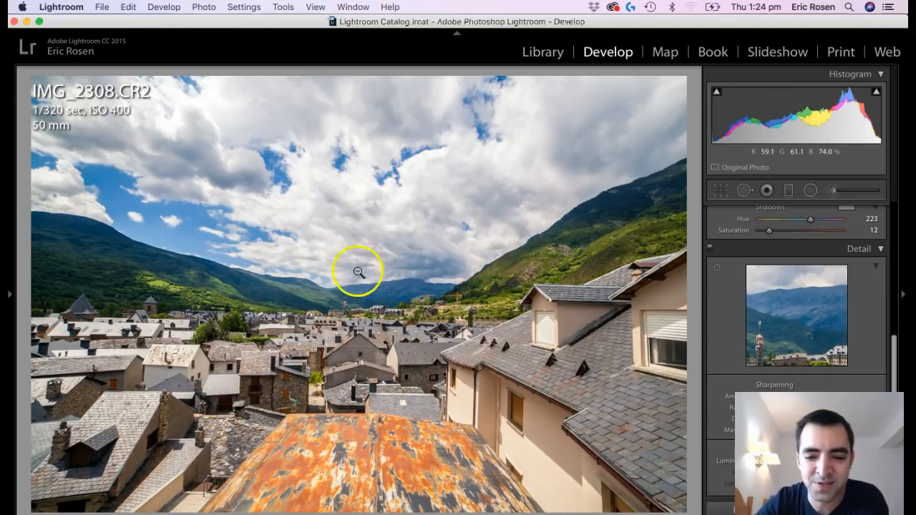
{"action": "left_click", "coordinate": [629, 333]}
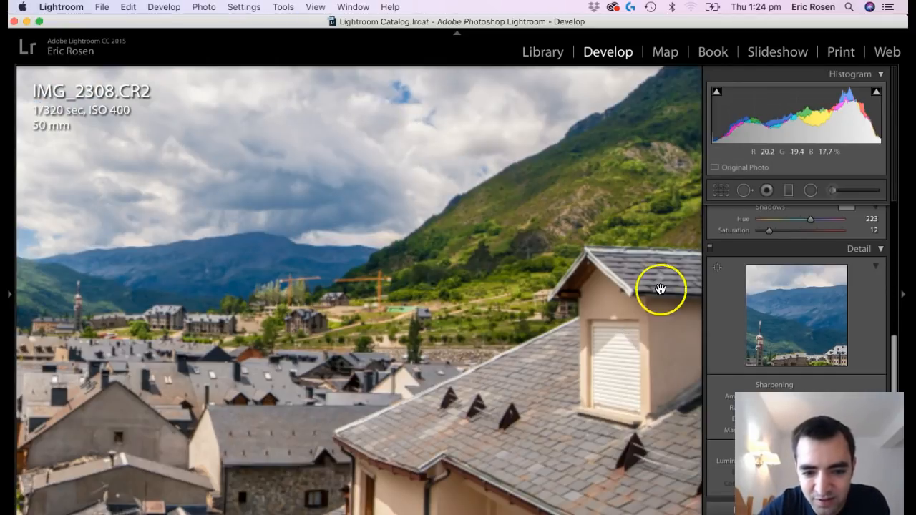
{"action": "left_click", "coordinate": [711, 249]}
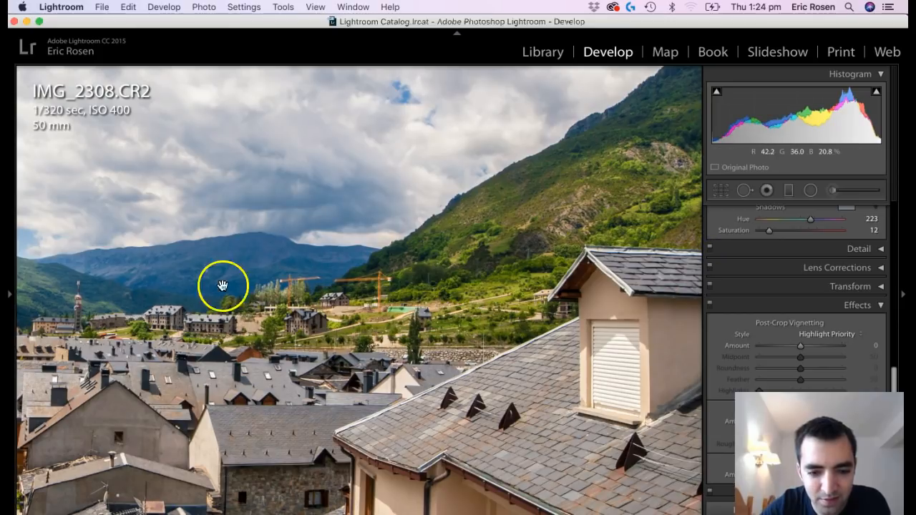
{"action": "key", "text": "z"}
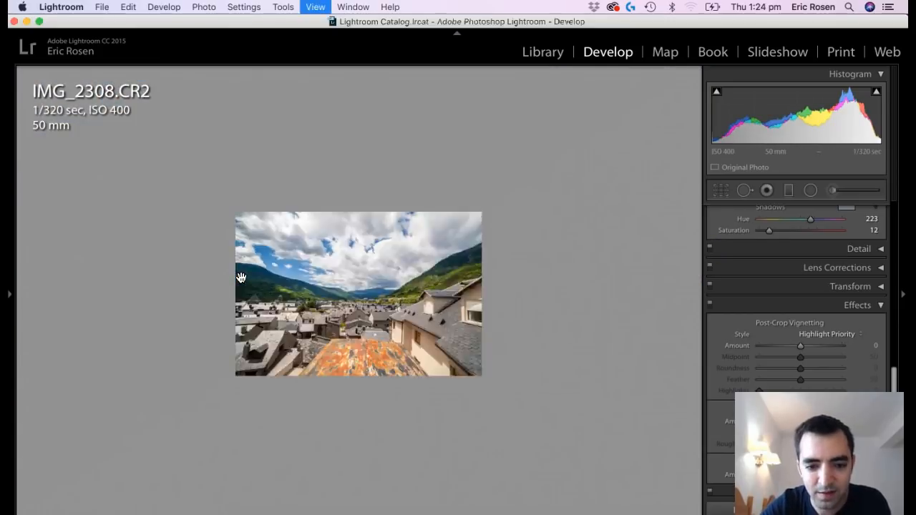
Add a post-crop vignette with amount −18, midpoint 33, feather 79 and highlights 100, comparing the photo with its original version.
{"action": "key", "text": "backslash"}
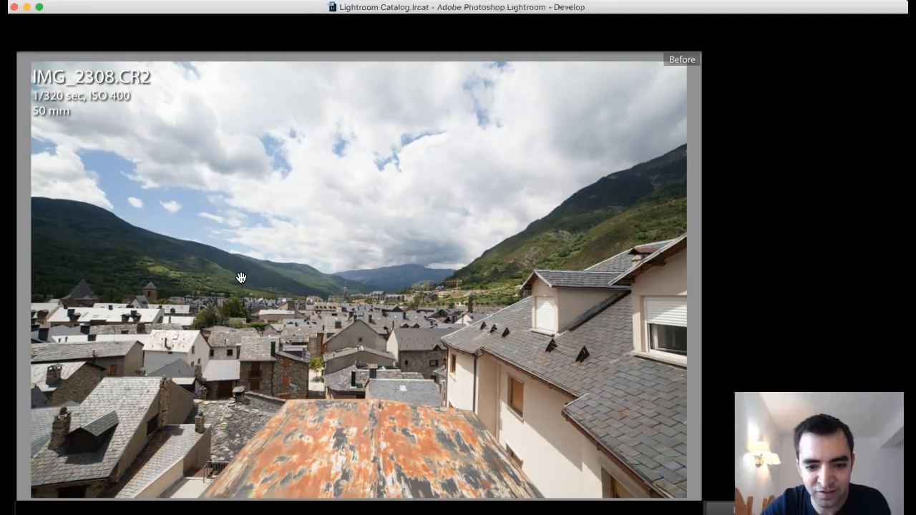
{"action": "key", "text": "backslash"}
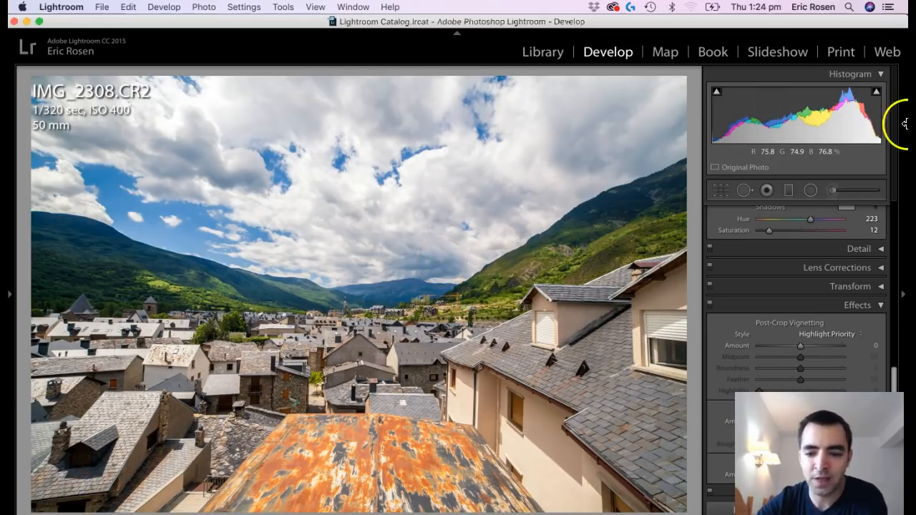
{"action": "left_click_drag", "start_coordinate": [799, 347], "coordinate": [793, 349]}
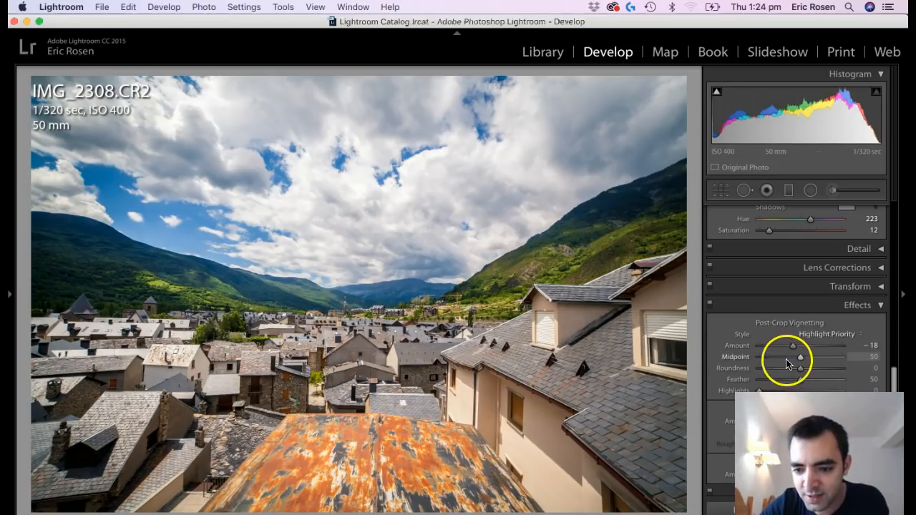
{"action": "left_click", "coordinate": [787, 363]}
{"action": "left_click_drag", "start_coordinate": [825, 385], "coordinate": [825, 380]}
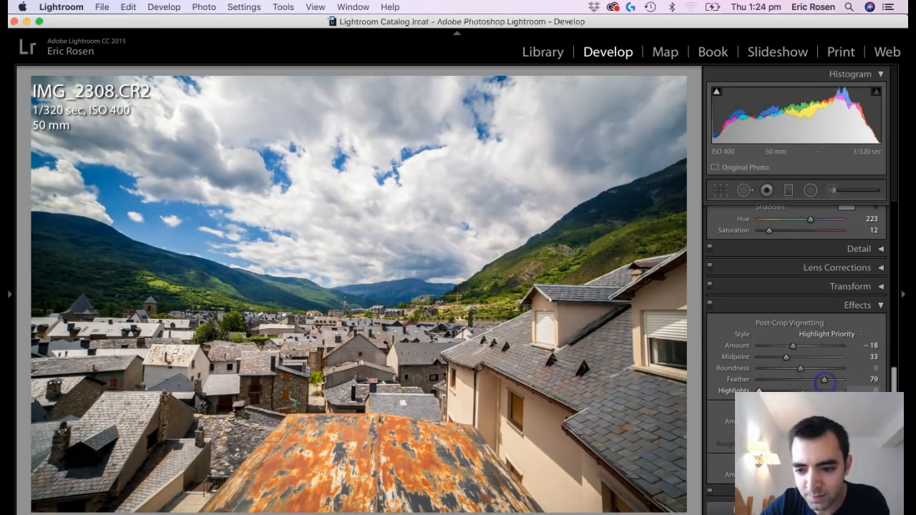
{"action": "left_click_drag", "start_coordinate": [760, 390], "coordinate": [867, 389]}
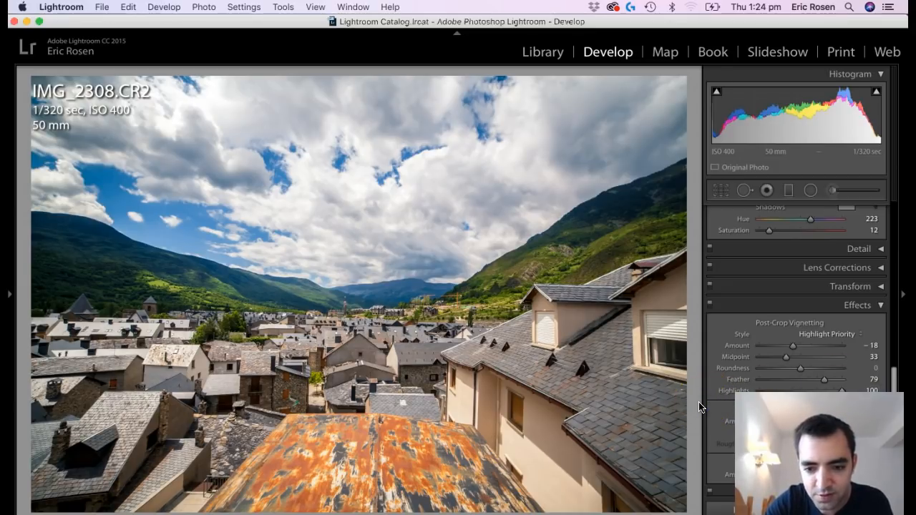
{"action": "scroll", "coordinate": [824, 383], "scroll_direction": "down", "scroll_amount": 5}
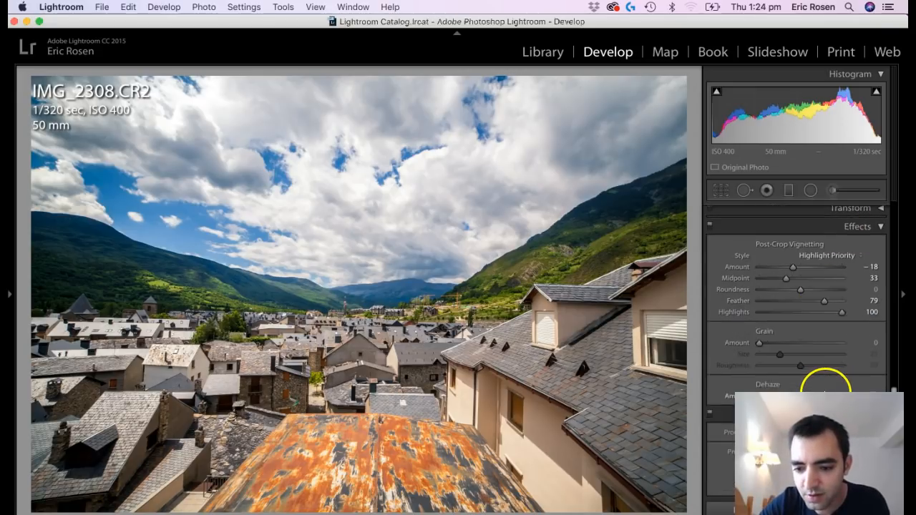
{"action": "scroll", "coordinate": [824, 383], "scroll_direction": "up", "scroll_amount": 6}
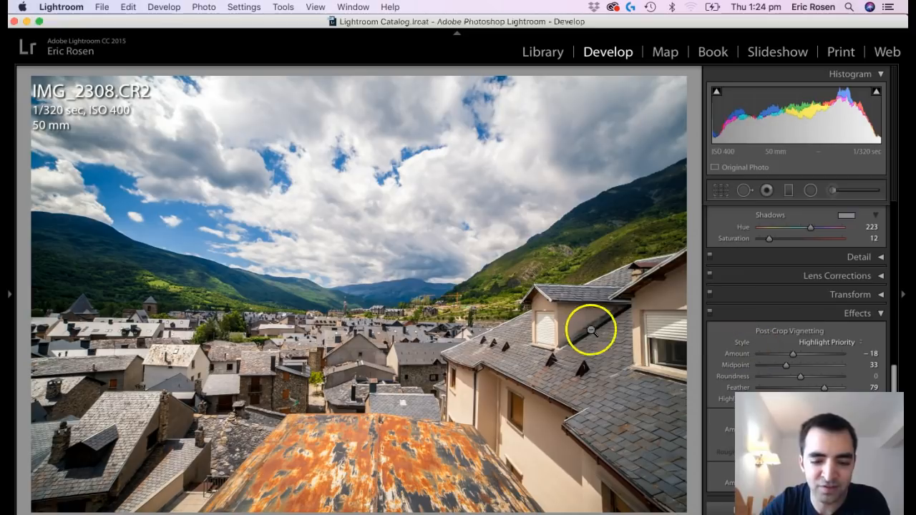
{"action": "key", "text": "backslash"}
{"action": "key", "text": "backslash"}
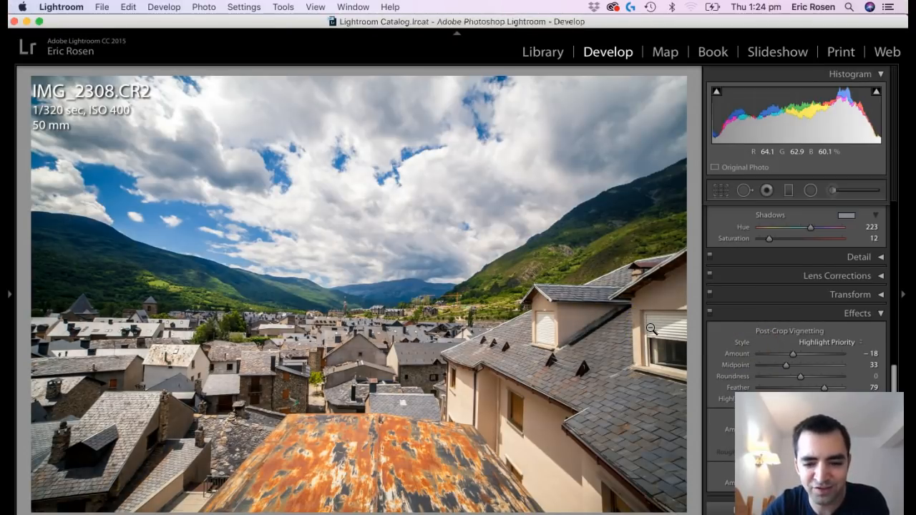
{"action": "left_click", "coordinate": [813, 193]}
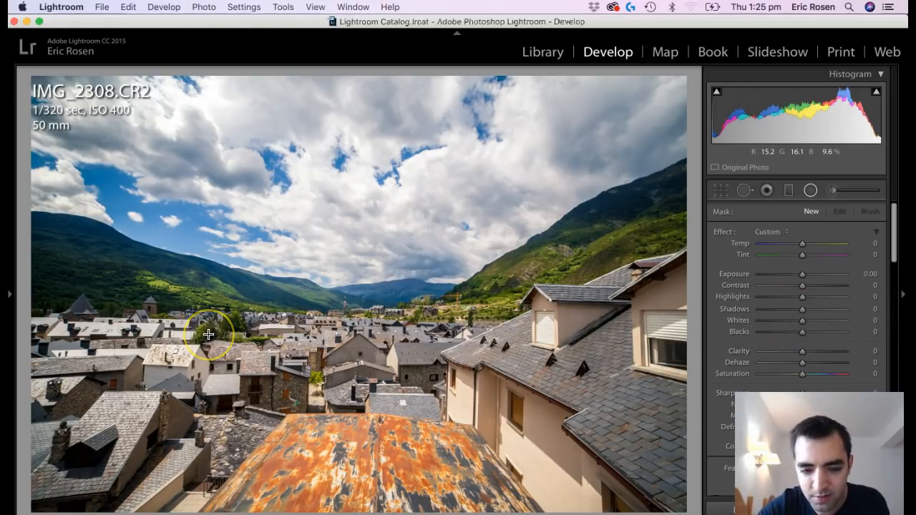
{"action": "left_click_drag", "start_coordinate": [242, 318], "coordinate": [175, 330]}
{"action": "key", "text": "super+z"}
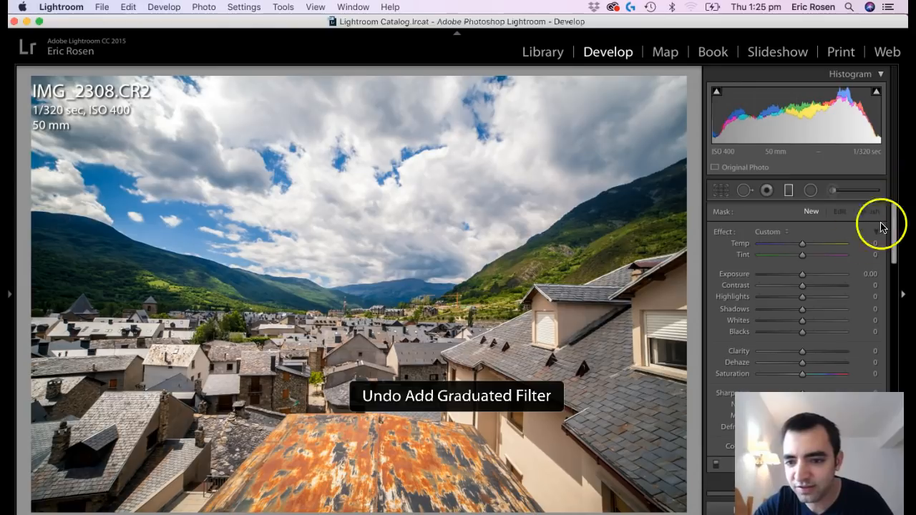
Add a radial filter around the trees below the sunlit hillside with temp 14, exposure 0.38, shadows 31 and clarity 14, and narrow it slightly.
{"action": "left_click", "coordinate": [811, 190]}
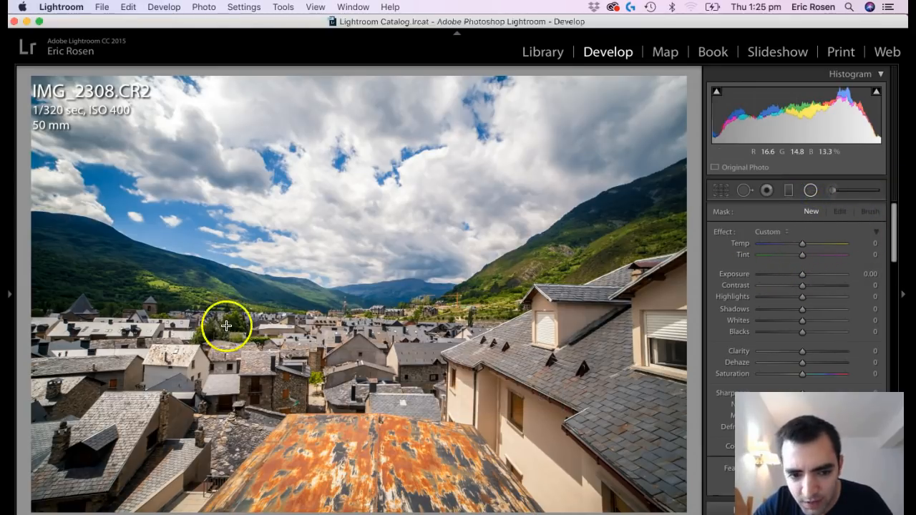
{"action": "left_click_drag", "start_coordinate": [307, 301], "coordinate": [218, 317]}
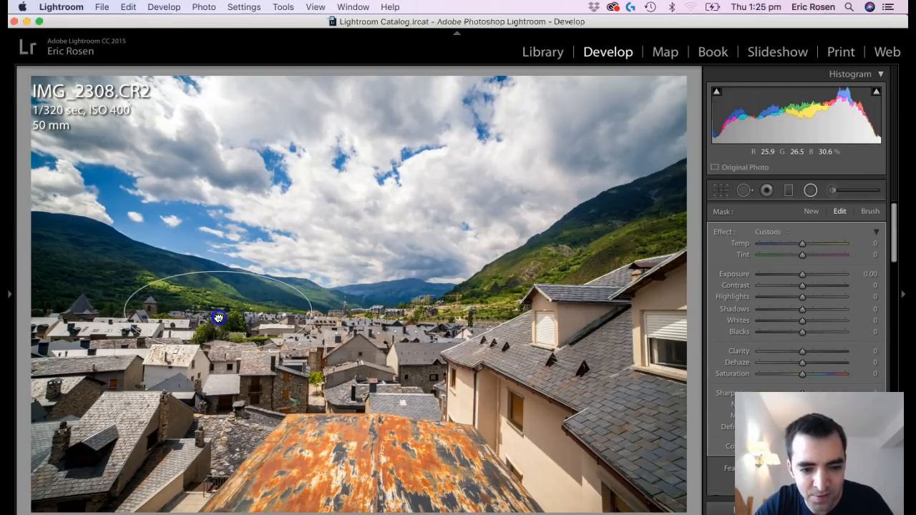
{"action": "left_click_drag", "start_coordinate": [803, 281], "coordinate": [808, 276]}
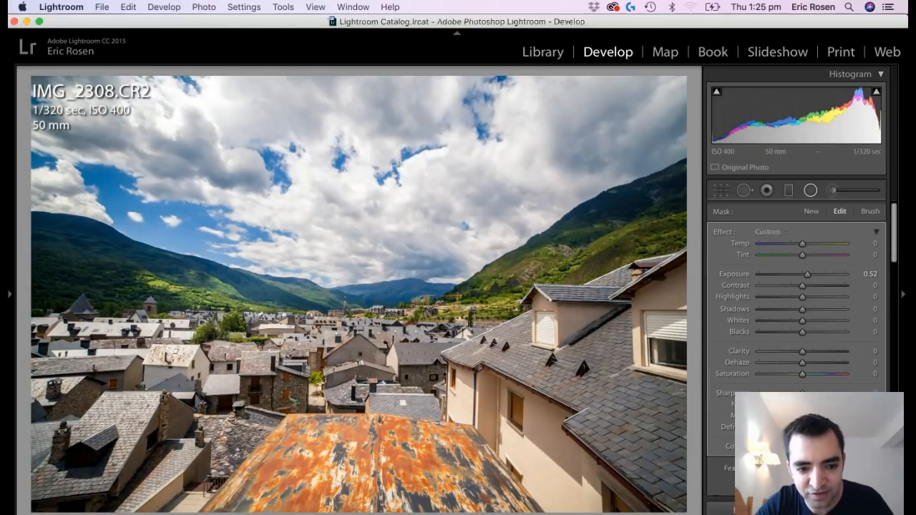
{"action": "left_click_drag", "start_coordinate": [807, 275], "coordinate": [807, 277]}
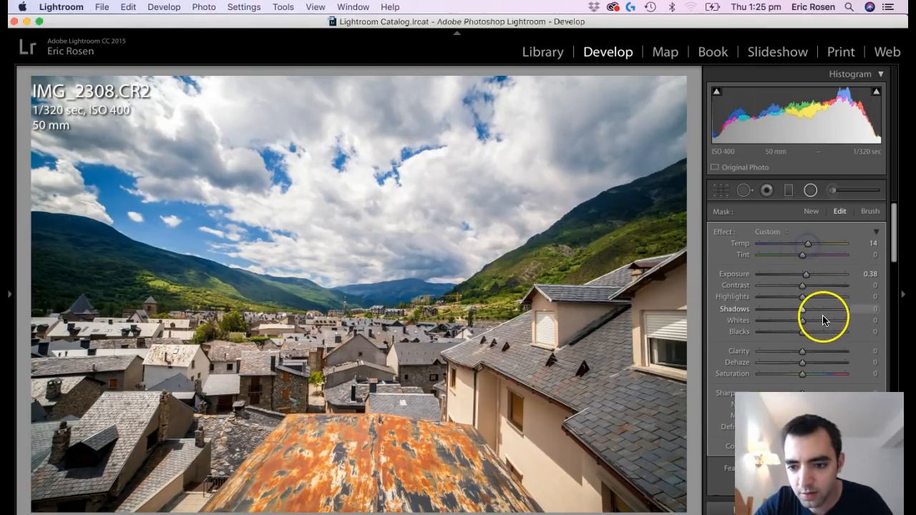
{"action": "left_click_drag", "start_coordinate": [814, 309], "coordinate": [813, 310]}
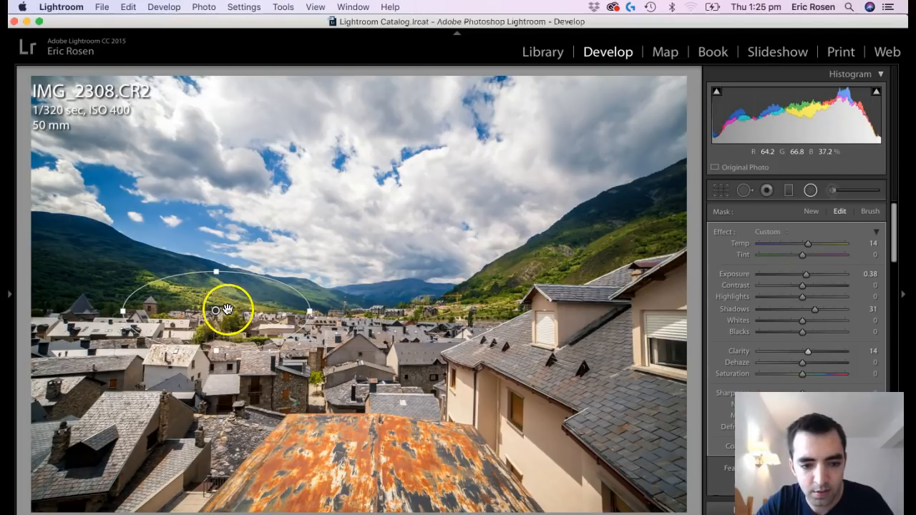
{"action": "left_click_drag", "start_coordinate": [311, 316], "coordinate": [297, 316]}
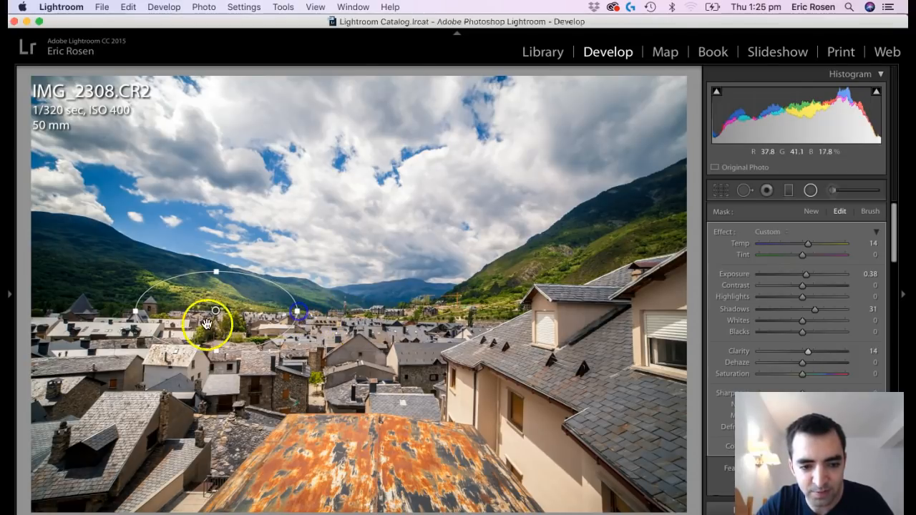
Duplicate the radial filter onto the valley fields and again onto the foreground roofs, setting the latter's exposure to 0.20 and shadows to 21.
{"action": "right_click", "coordinate": [218, 312]}
{"action": "left_click", "coordinate": [244, 316]}
{"action": "left_click_drag", "start_coordinate": [217, 312], "coordinate": [459, 326]}
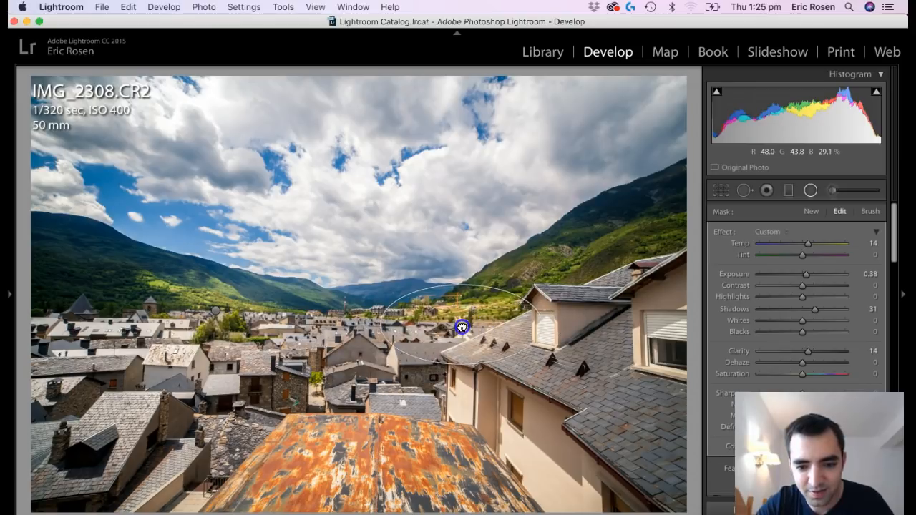
{"action": "right_click", "coordinate": [459, 325]}
{"action": "left_click", "coordinate": [470, 334]}
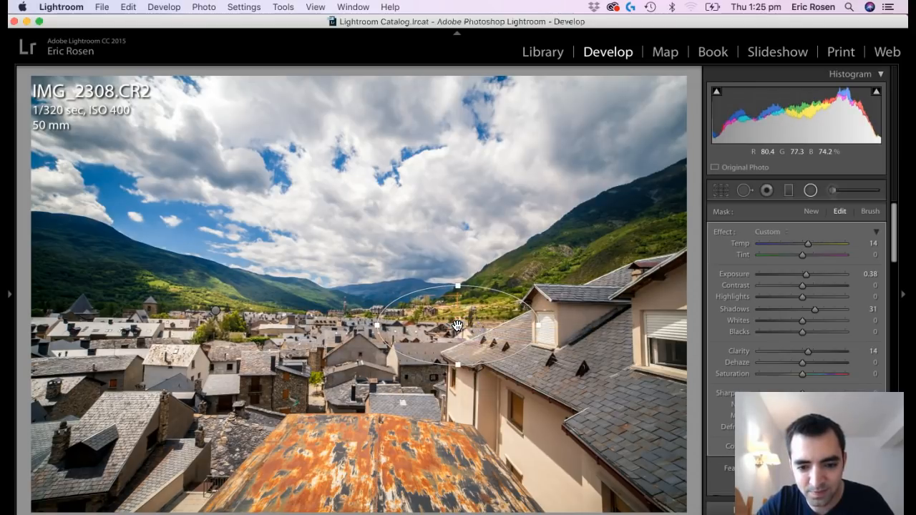
{"action": "left_click_drag", "start_coordinate": [458, 325], "coordinate": [246, 393]}
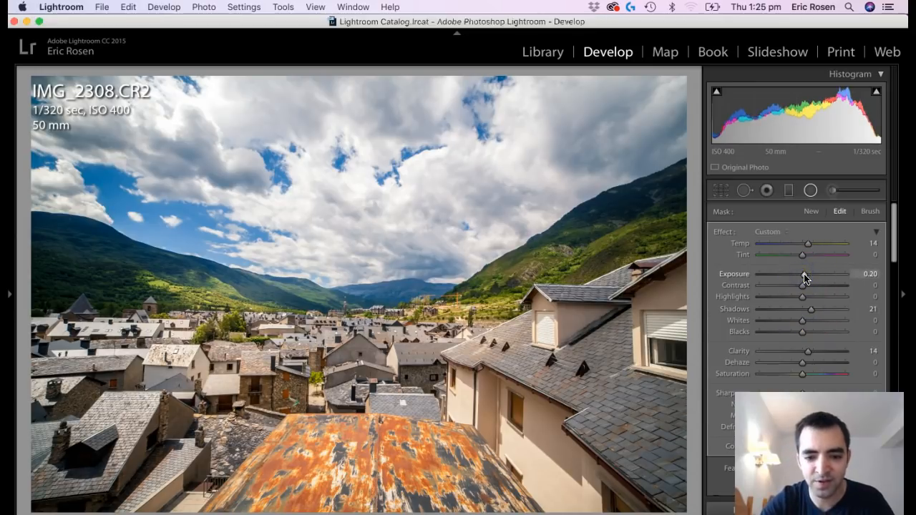
Finish the radial filters and compare the village photo with its unedited version.
{"action": "key", "text": "Escape"}
{"action": "key", "text": "Escape"}
{"action": "key", "text": "backslash"}
{"action": "key", "text": "backslash"}
{"action": "key", "text": "backslash"}
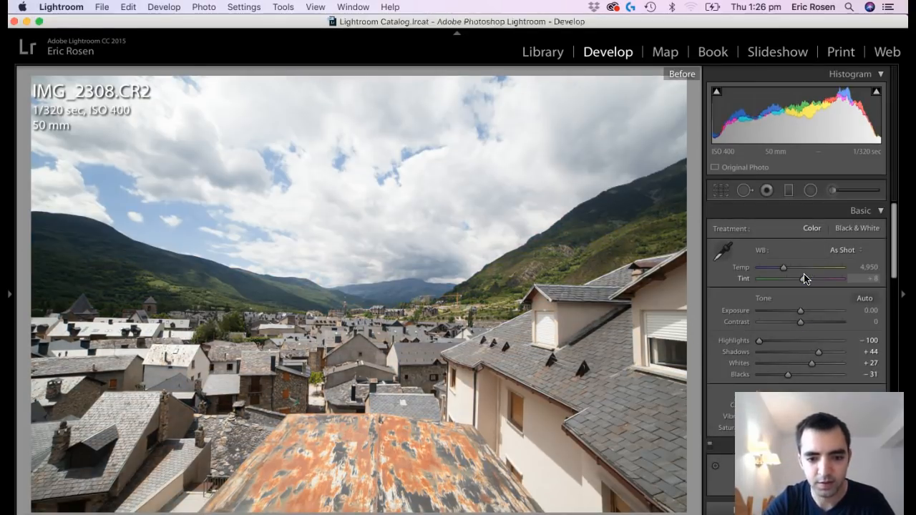
{"action": "key", "text": "backslash"}
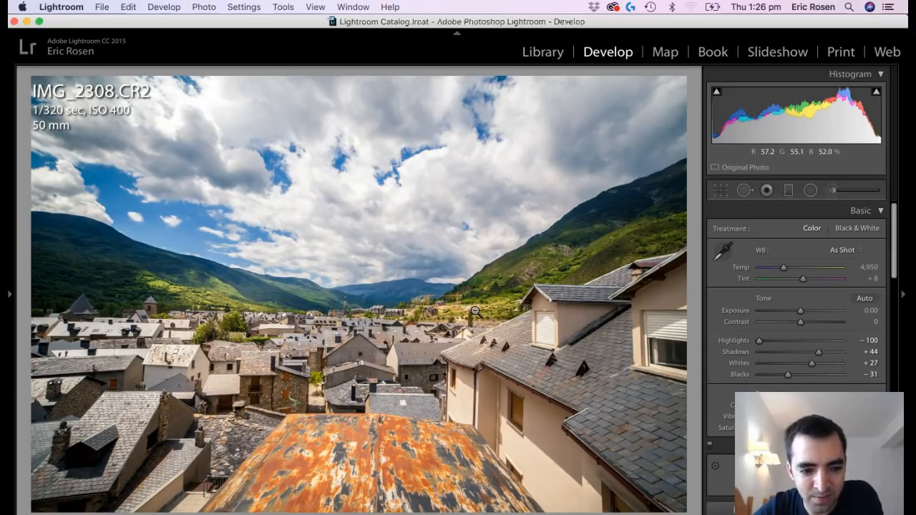
Add a graduated filter rising from the photo's lower edge over the roofs with exposure −0.71, shadows −17 and clarity −44.
{"action": "key", "text": "k"}
{"action": "left_click_drag", "start_coordinate": [376, 500], "coordinate": [378, 335]}
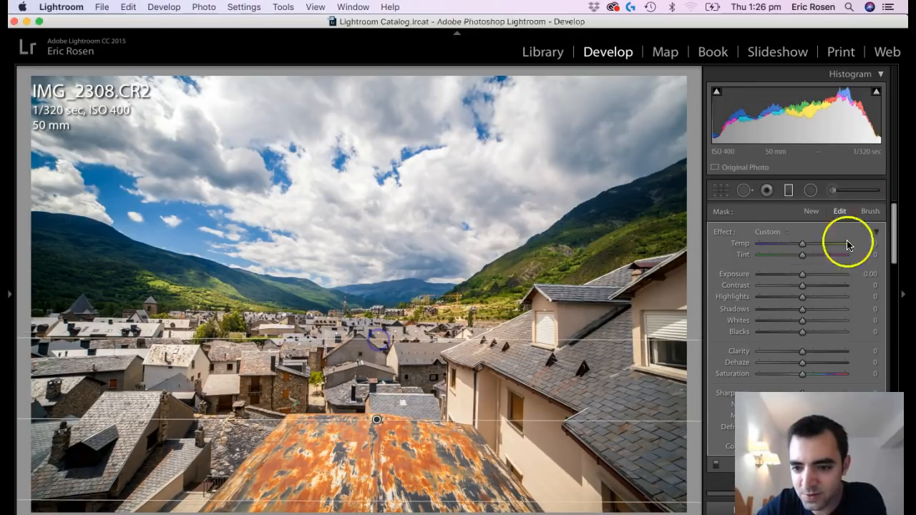
{"action": "left_click_drag", "start_coordinate": [798, 274], "coordinate": [794, 277]}
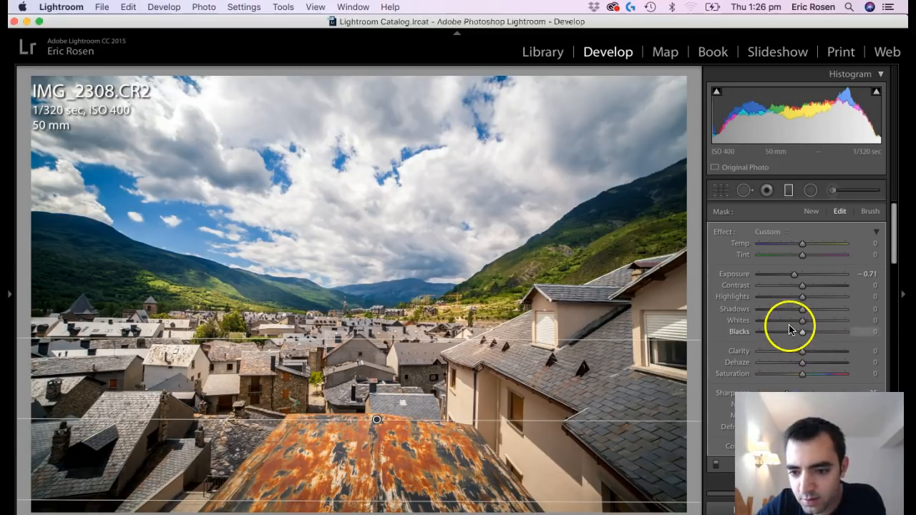
{"action": "left_click_drag", "start_coordinate": [789, 314], "coordinate": [795, 309]}
{"action": "left_click_drag", "start_coordinate": [793, 352], "coordinate": [784, 353]}
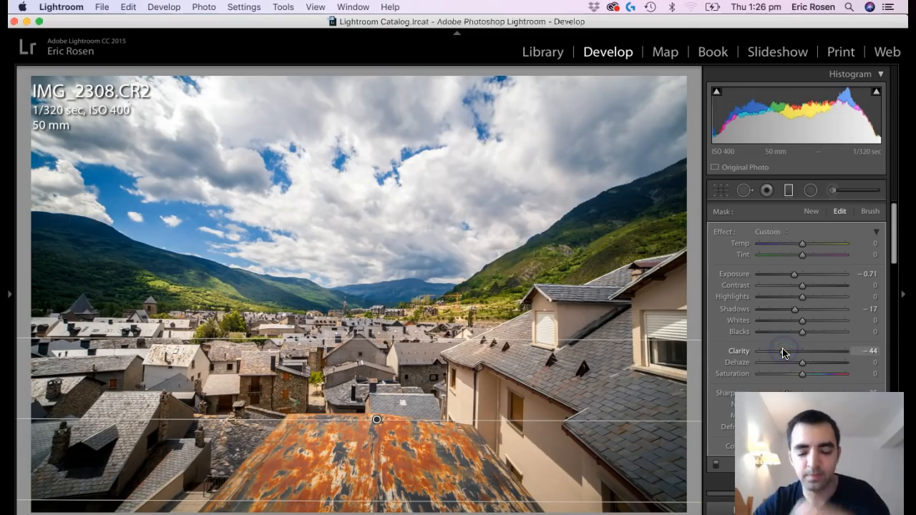
{"action": "key", "text": "m"}
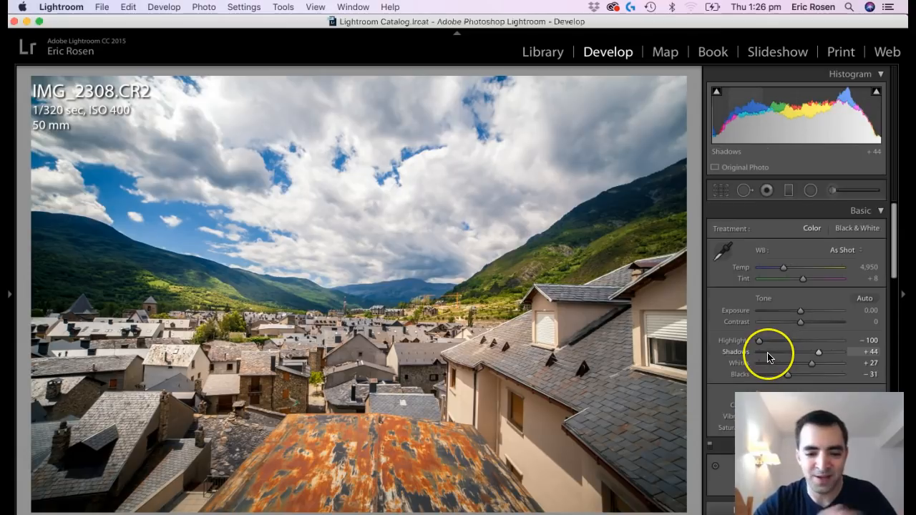
Switch repeatedly between the original and the finished village photo to judge the overall edit.
{"action": "key", "text": "backslash"}
{"action": "key", "text": "backslash"}
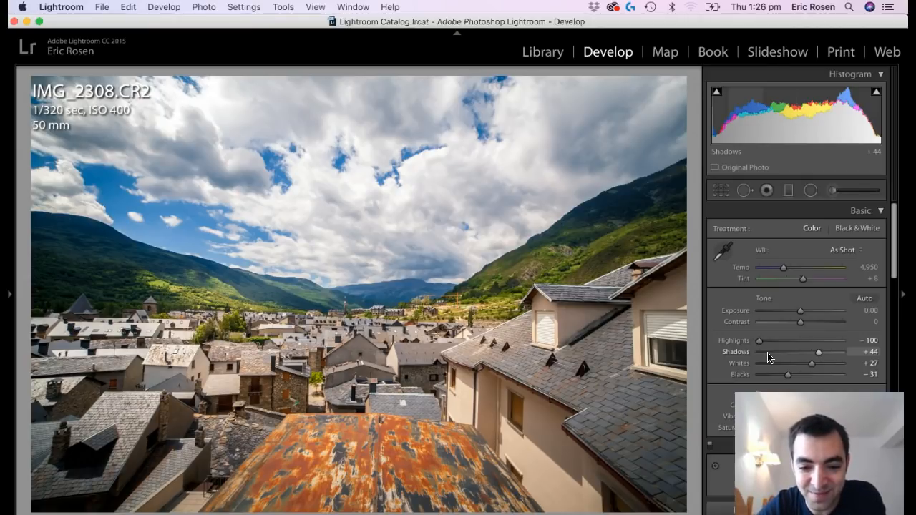
{"action": "key", "text": "backslash"}
{"action": "key", "text": "backslash"}
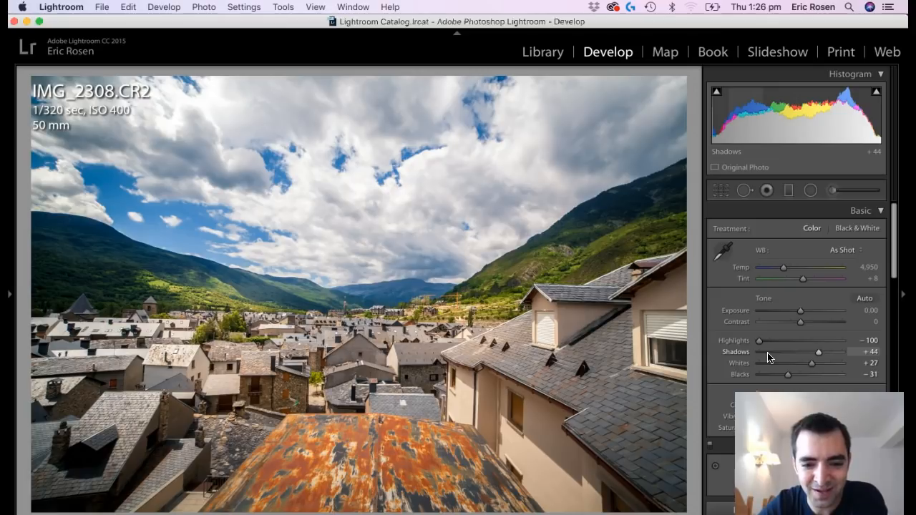
{"action": "key", "text": "backslash"}
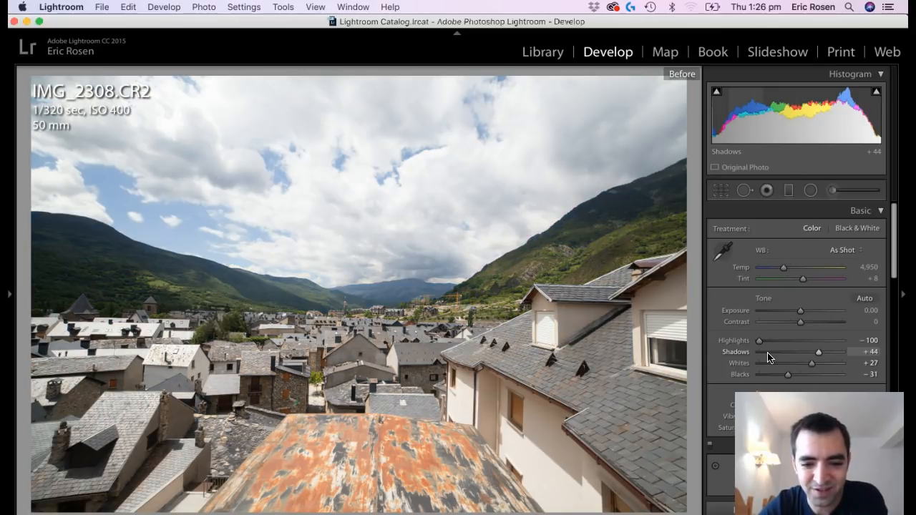
{"action": "key", "text": "backslash"}
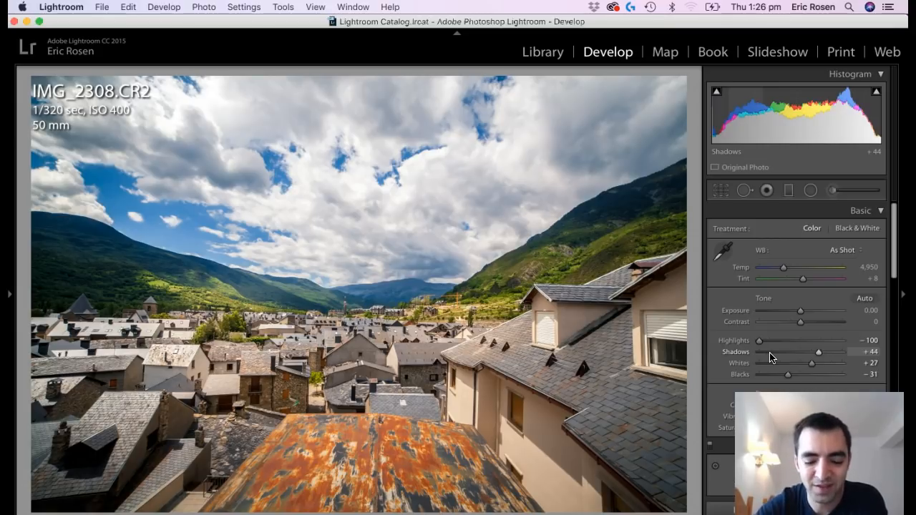
Open the stormy night photo IMG_2287.CR2 Copy 1 from the library for developing.
{"action": "key", "text": "g"}
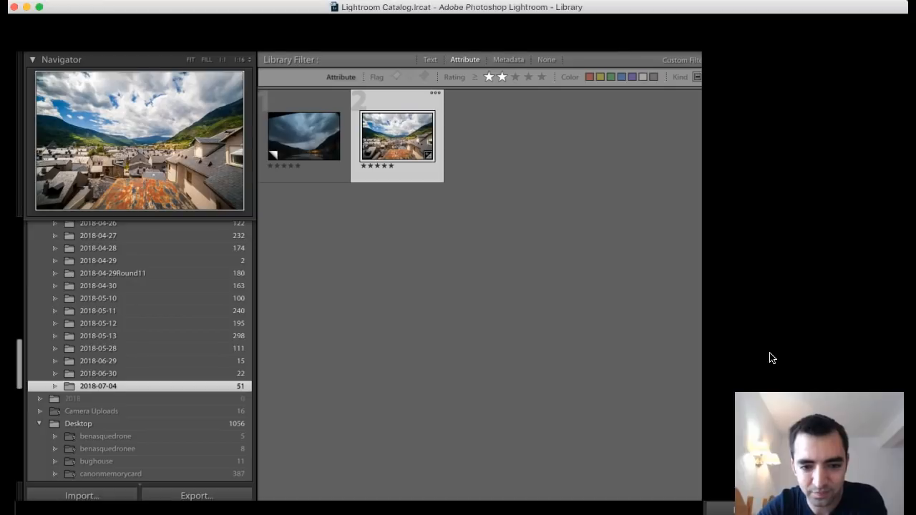
{"action": "key", "text": "Left"}
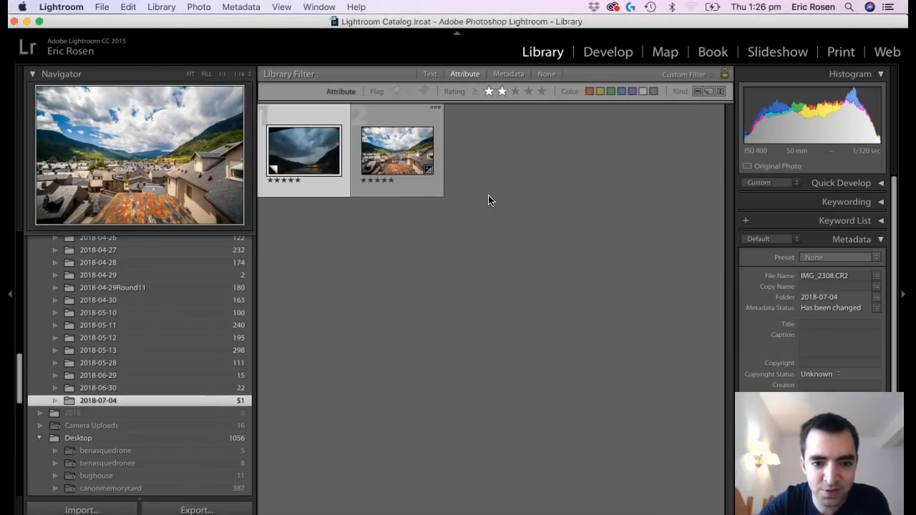
{"action": "key", "text": "d"}
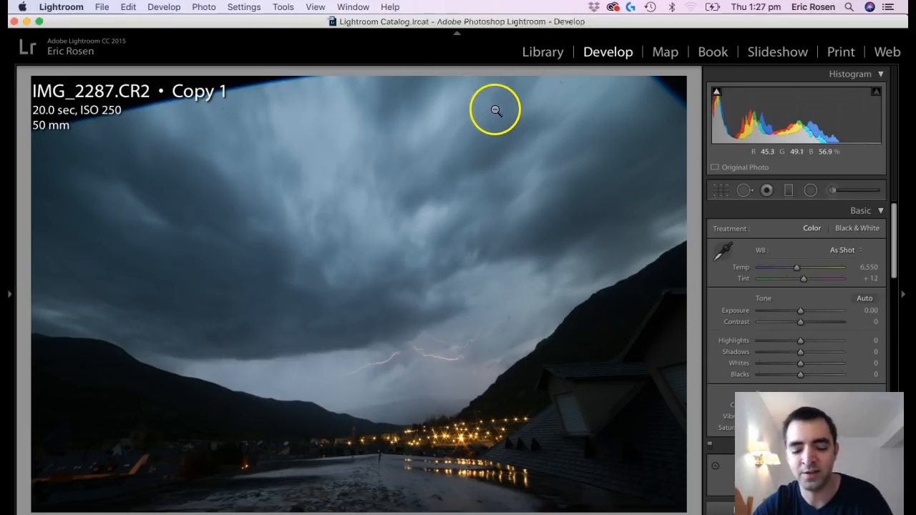
Crop the storm photo at its original aspect ratio to remove the dark upper corners, keeping the lightning and town lights in frame.
{"action": "key", "text": "r"}
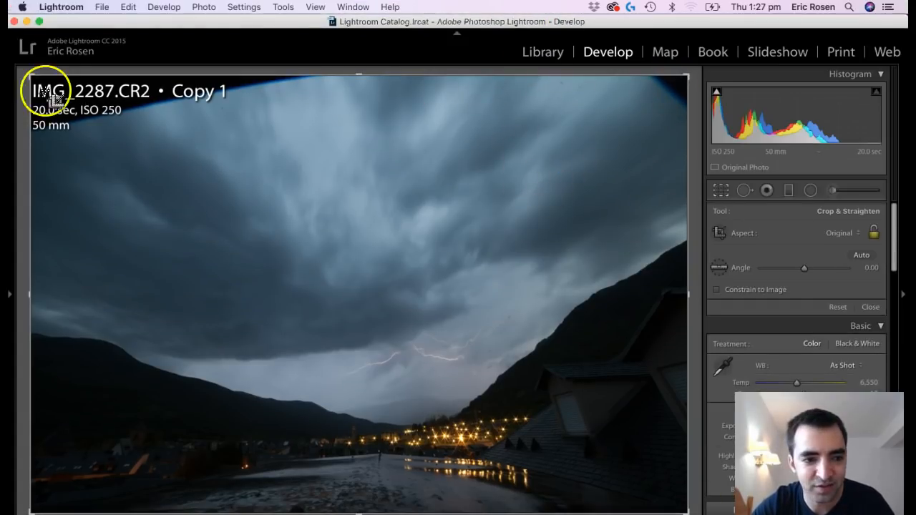
{"action": "left_click_drag", "start_coordinate": [31, 78], "coordinate": [60, 99]}
{"action": "left_click_drag", "start_coordinate": [649, 98], "coordinate": [594, 139]}
{"action": "left_click_drag", "start_coordinate": [454, 313], "coordinate": [469, 277]}
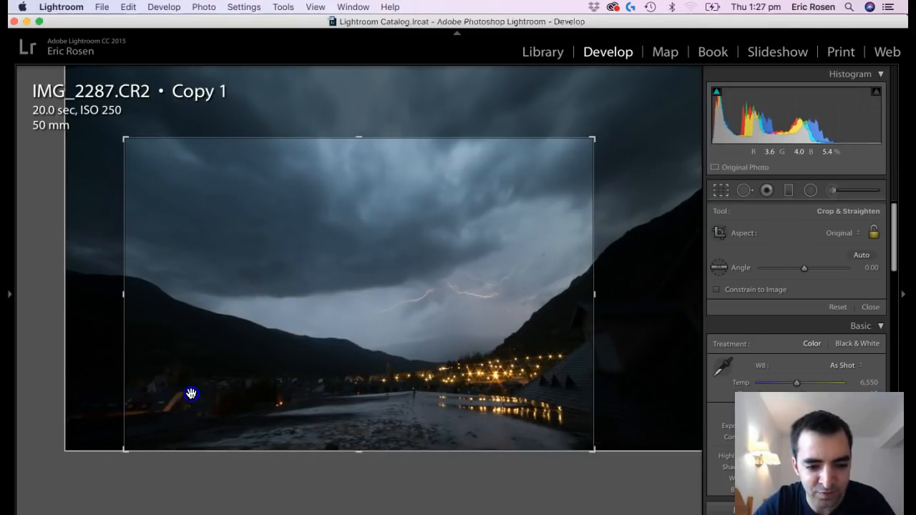
{"action": "left_click_drag", "start_coordinate": [191, 393], "coordinate": [217, 396]}
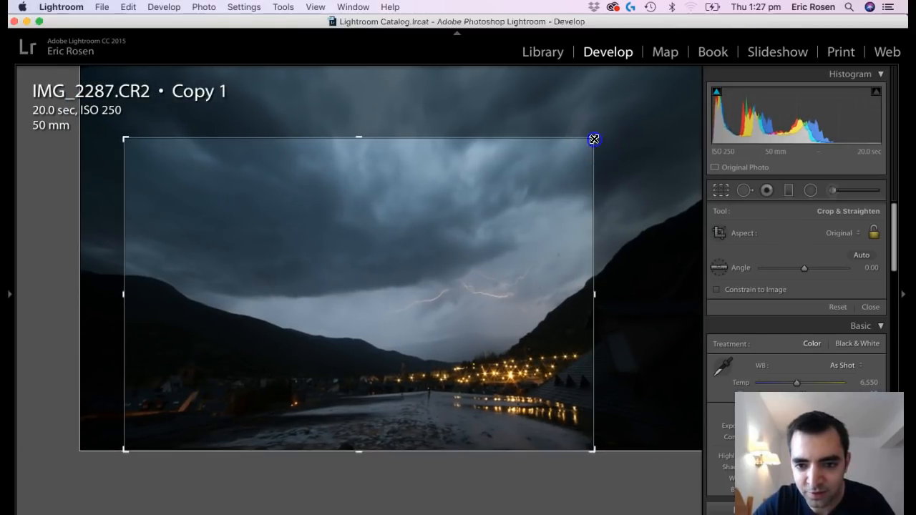
{"action": "left_click_drag", "start_coordinate": [594, 139], "coordinate": [629, 118]}
{"action": "mouse_move", "coordinate": [517, 221]}
{"action": "left_mouse_down"}
{"action": "mouse_move", "coordinate": [530, 207]}
{"action": "mouse_move", "coordinate": [522, 226]}
{"action": "left_mouse_up"}
{"action": "key", "text": "Return"}
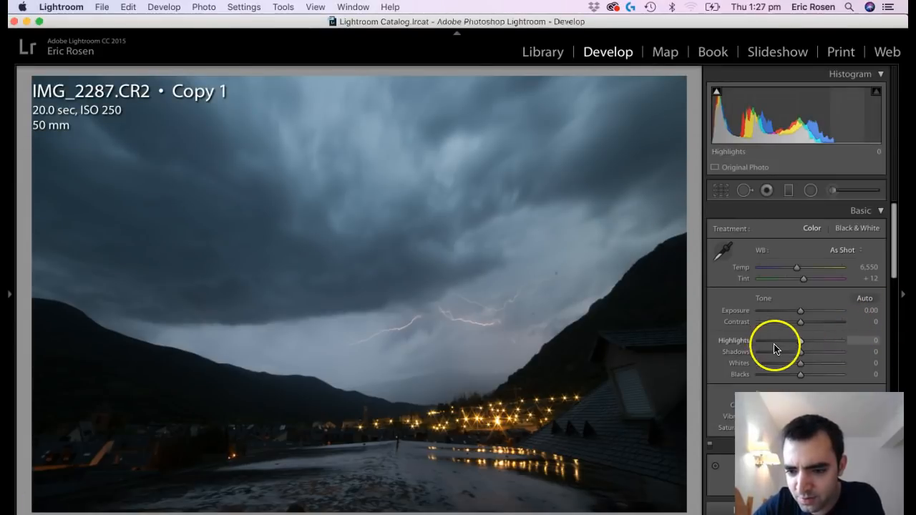
Set the storm photo's highlights to −100, shadows +100, whites +62, exposure −0.90 and blacks −1, and compare it with the original.
{"action": "left_click_drag", "start_coordinate": [769, 345], "coordinate": [730, 344]}
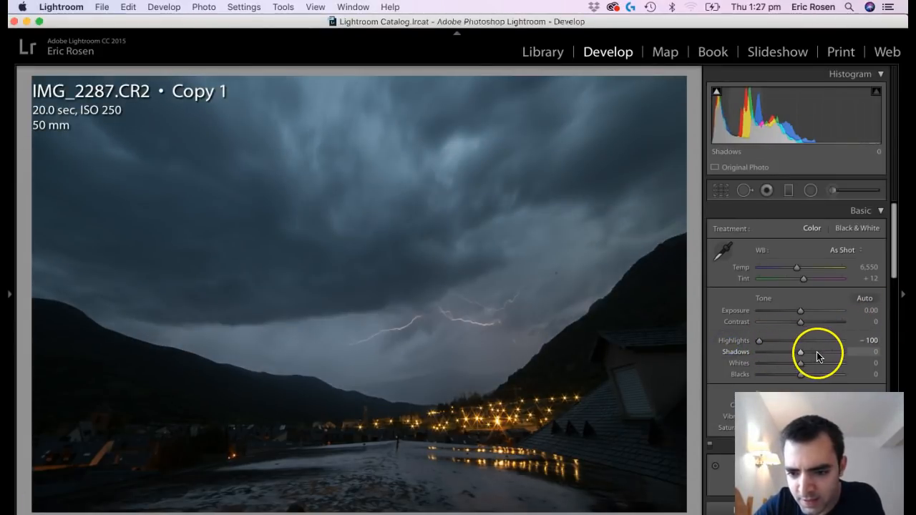
{"action": "left_click_drag", "start_coordinate": [818, 355], "coordinate": [862, 358]}
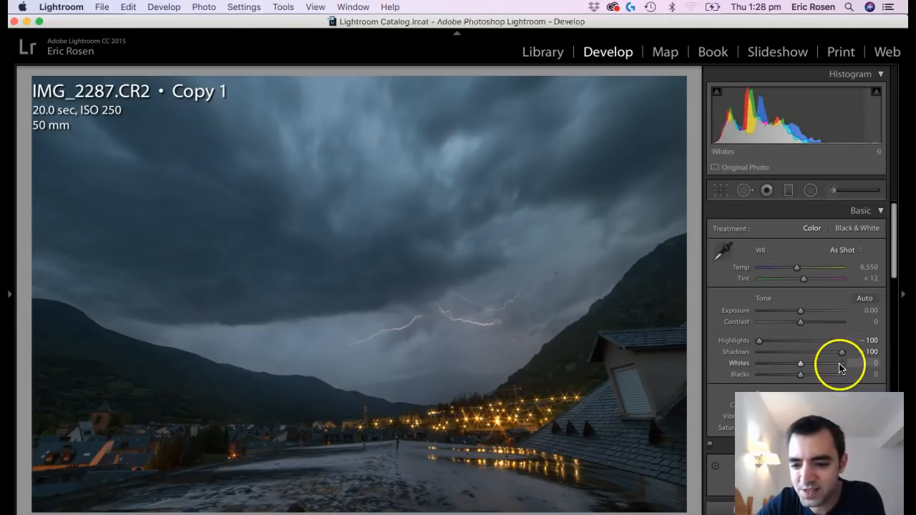
{"action": "left_click_drag", "start_coordinate": [812, 370], "coordinate": [827, 363]}
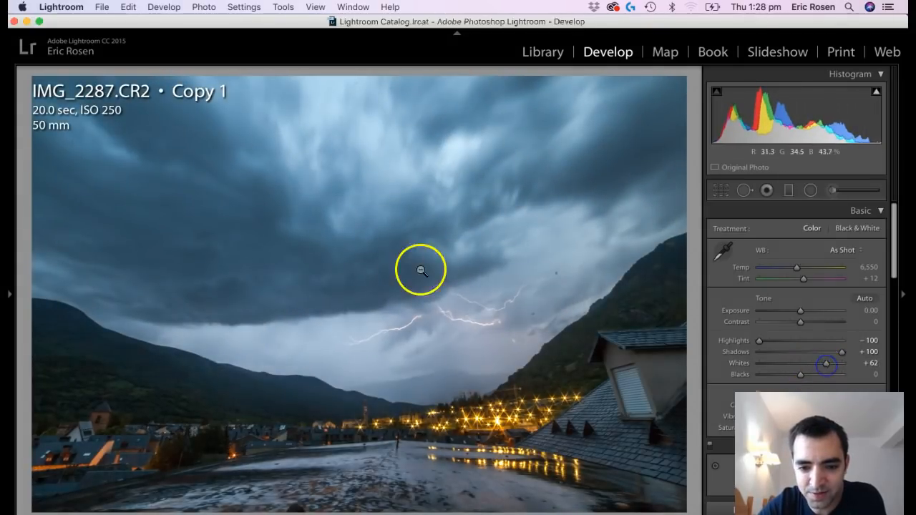
{"action": "left_click_drag", "start_coordinate": [799, 312], "coordinate": [793, 313]}
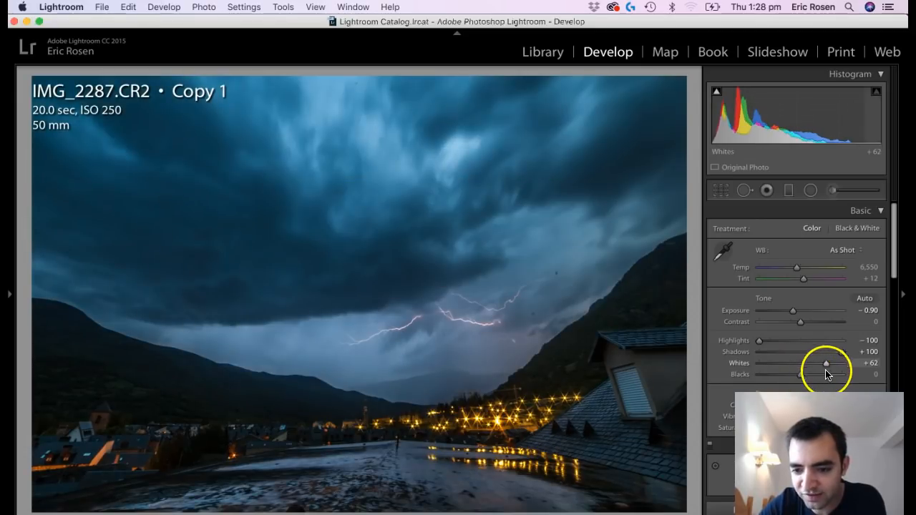
{"action": "left_click_drag", "start_coordinate": [802, 380], "coordinate": [801, 380], "text": "alt"}
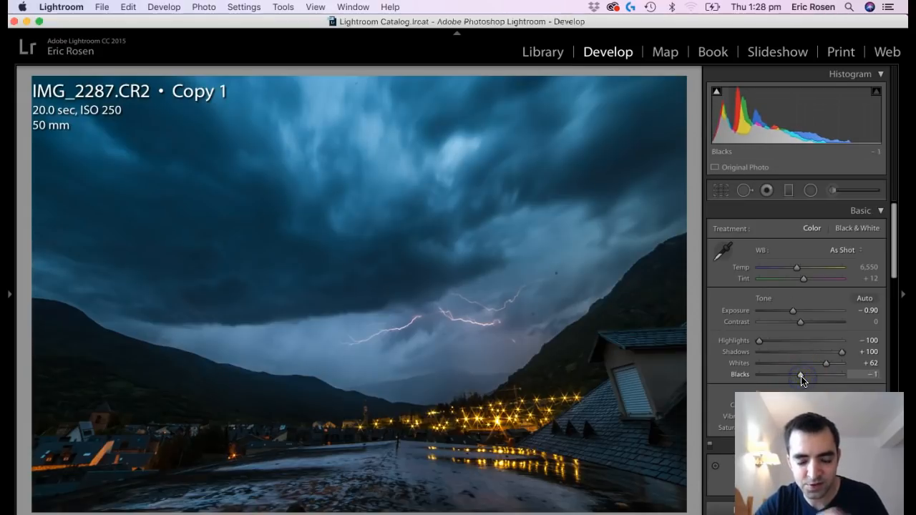
{"action": "key", "text": "backslash"}
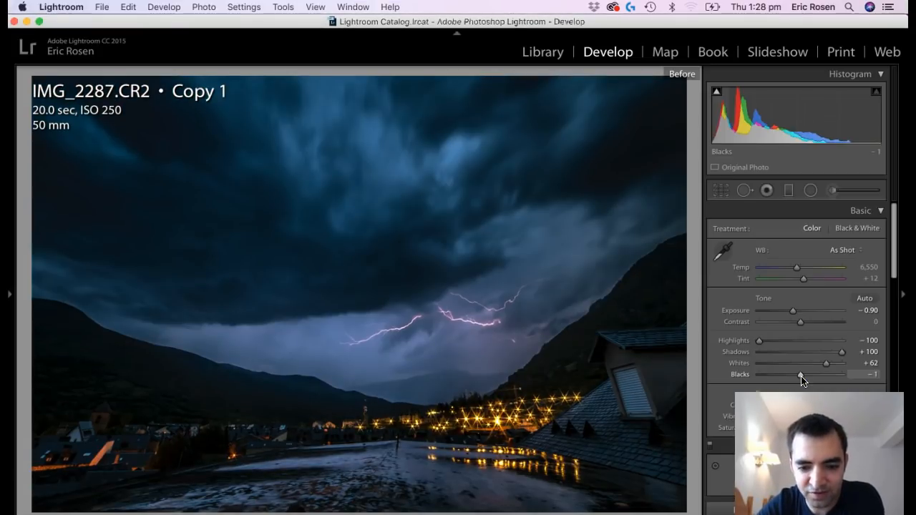
{"action": "key", "text": "backslash"}
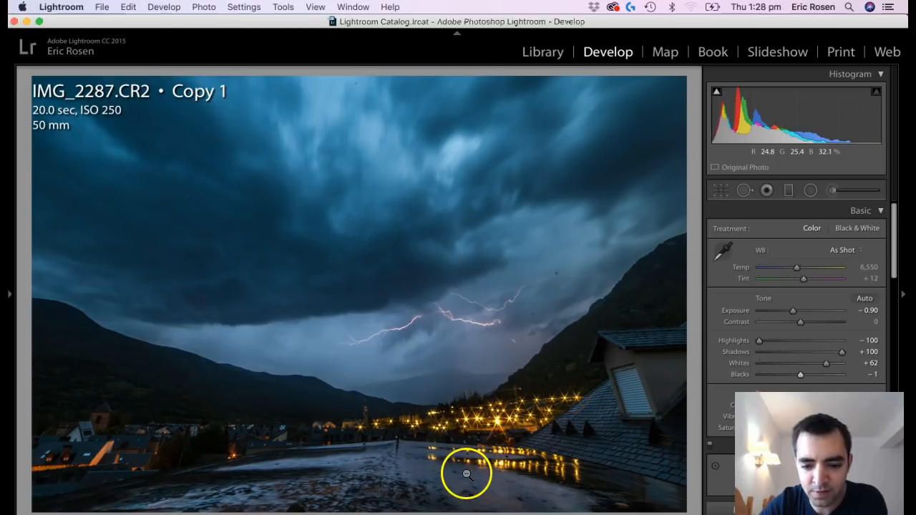
Create a virtual copy of the edited storm photo and reset all of the new copy's develop settings.
{"action": "mouse_move", "coordinate": [469, 514]}
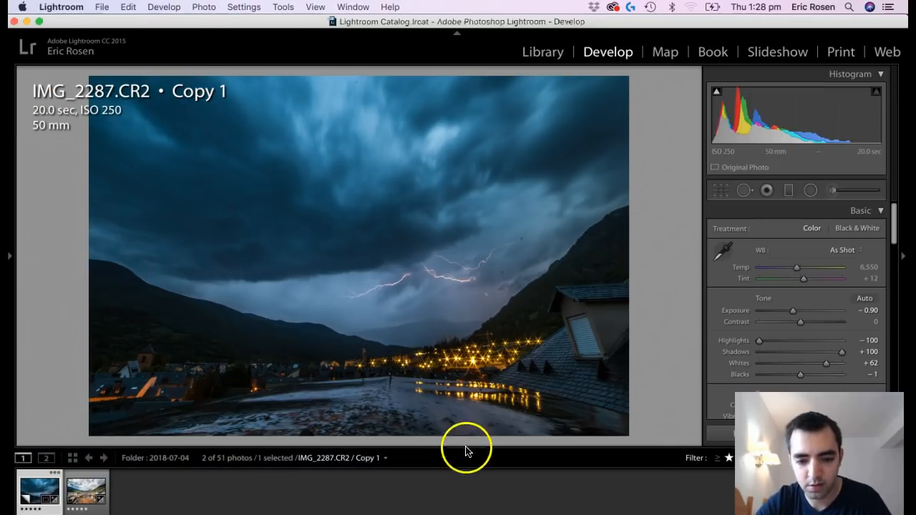
{"action": "right_click", "coordinate": [51, 494]}
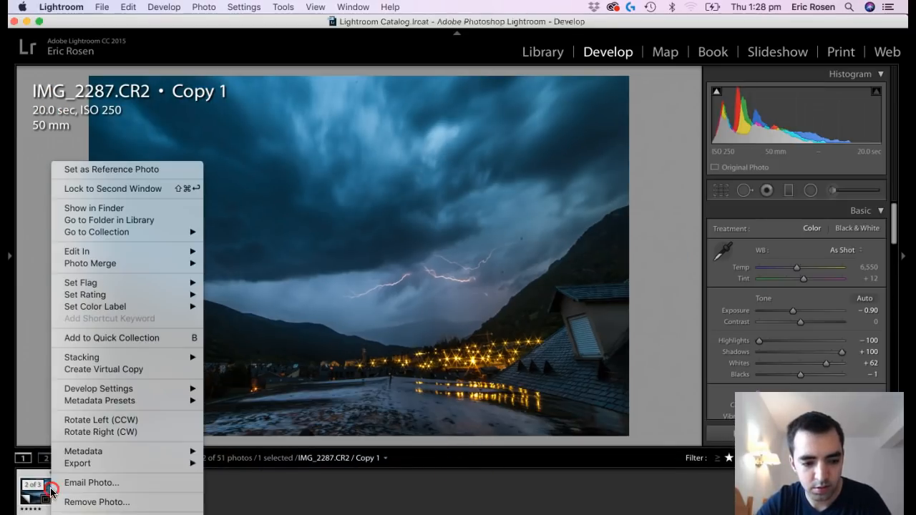
{"action": "left_click", "coordinate": [148, 370]}
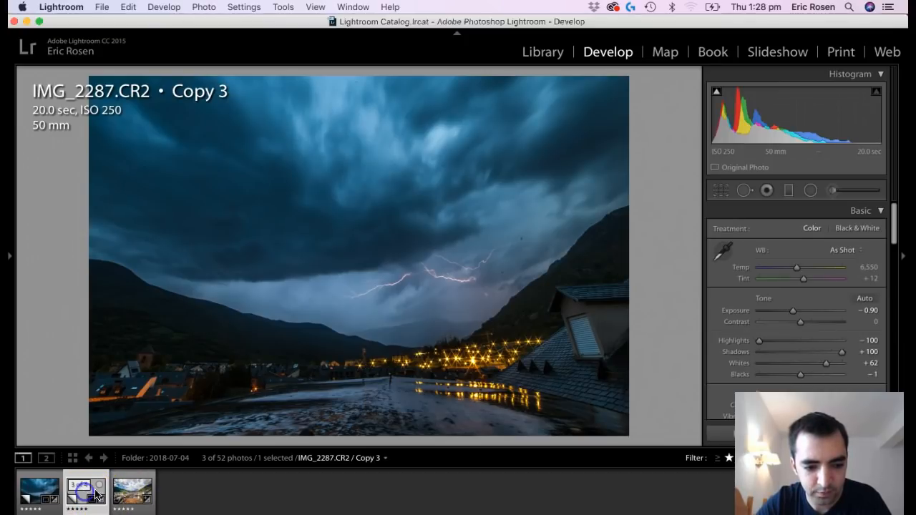
{"action": "left_click", "coordinate": [43, 495]}
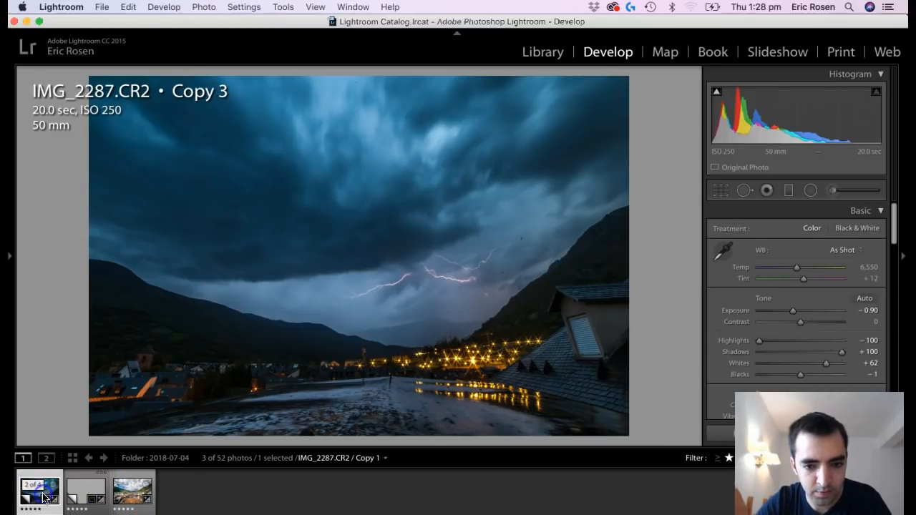
{"action": "left_click", "coordinate": [84, 493]}
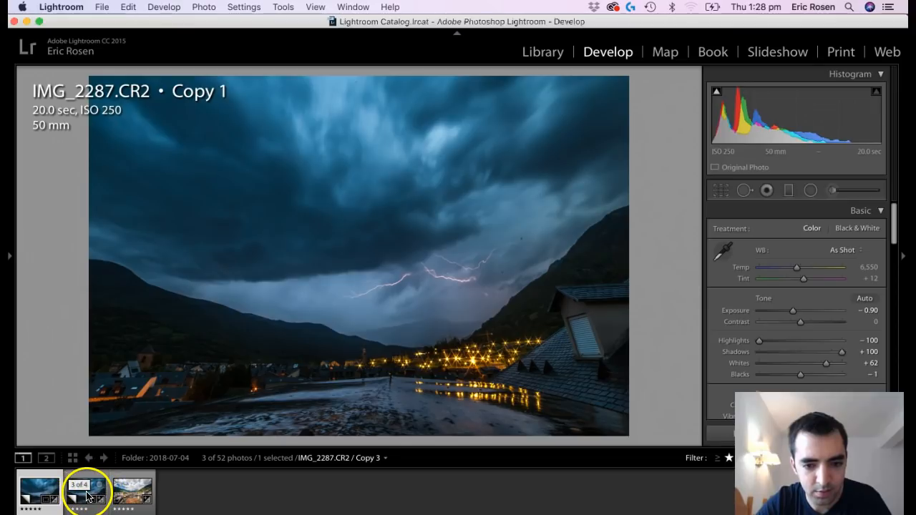
{"action": "key", "text": "r"}
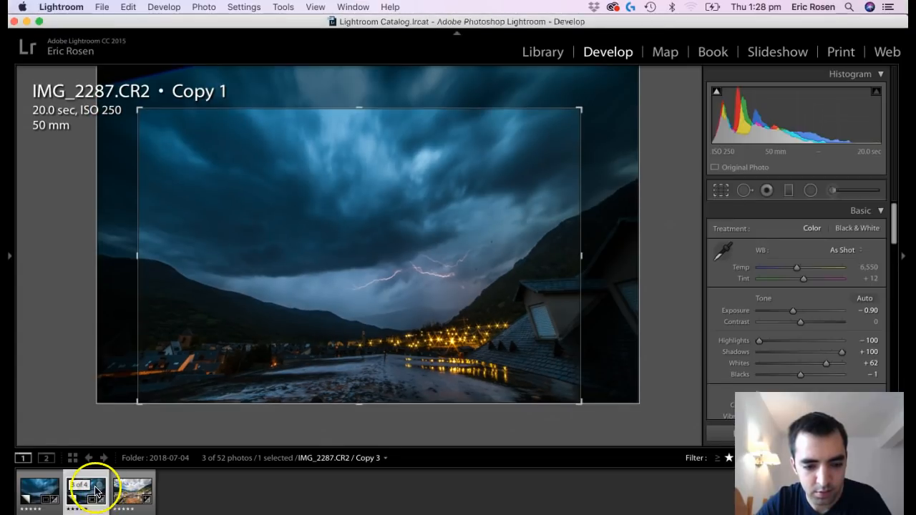
{"action": "key", "text": "r"}
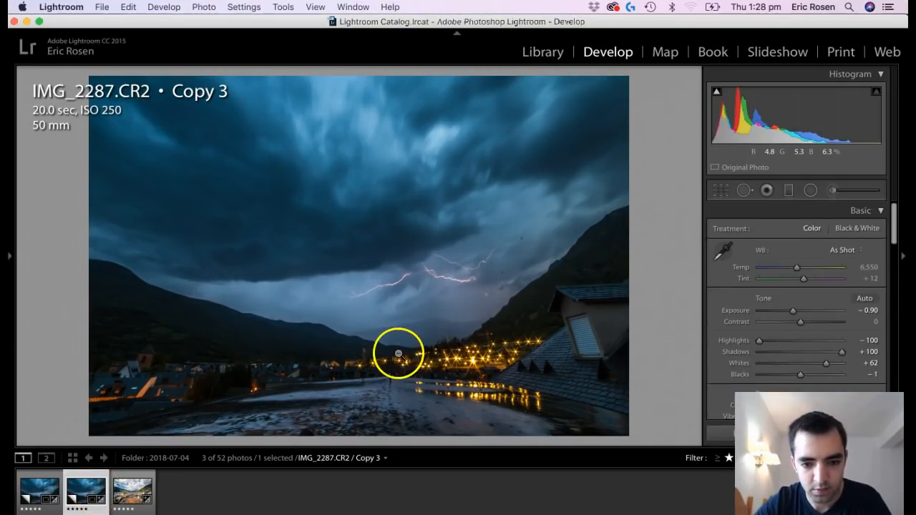
{"action": "key", "text": "super+shift+r"}
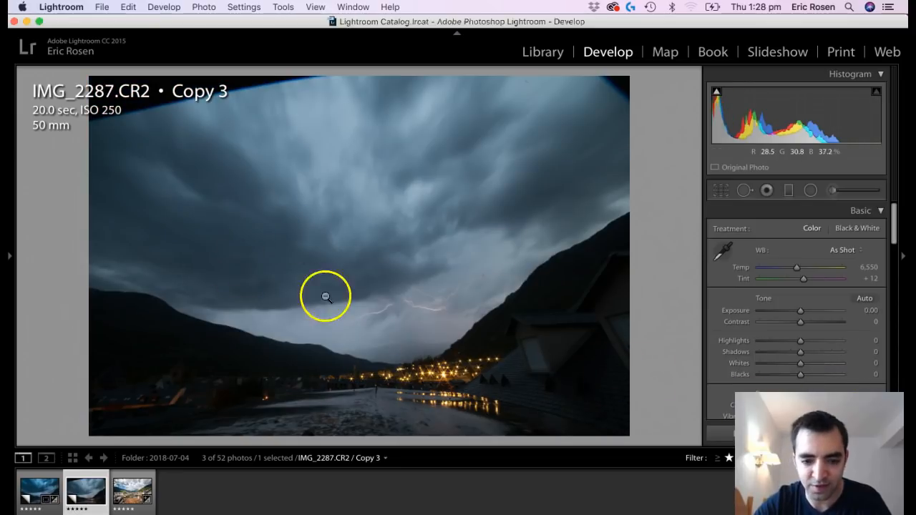
Switch between the edited storm photo and its reset copy in the enlarged view to compare them.
{"action": "key", "text": "Left"}
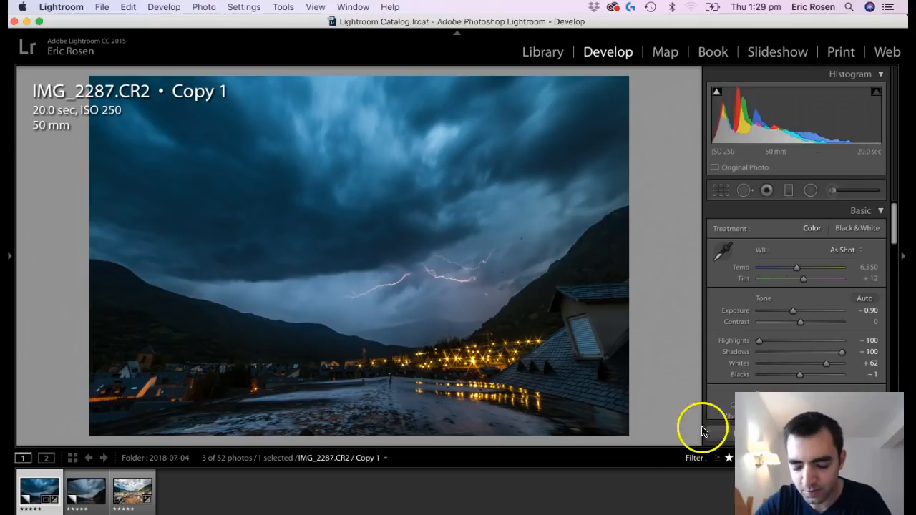
{"action": "left_click", "coordinate": [458, 514]}
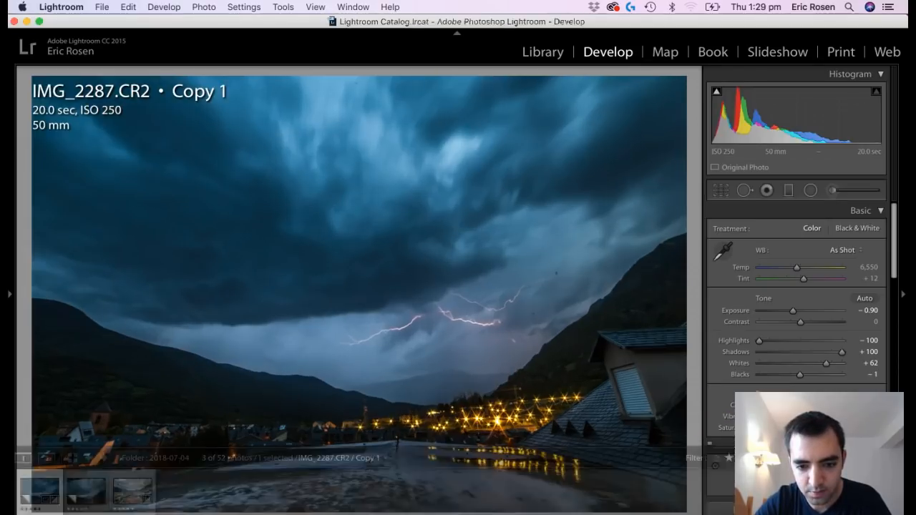
{"action": "key", "text": "Right"}
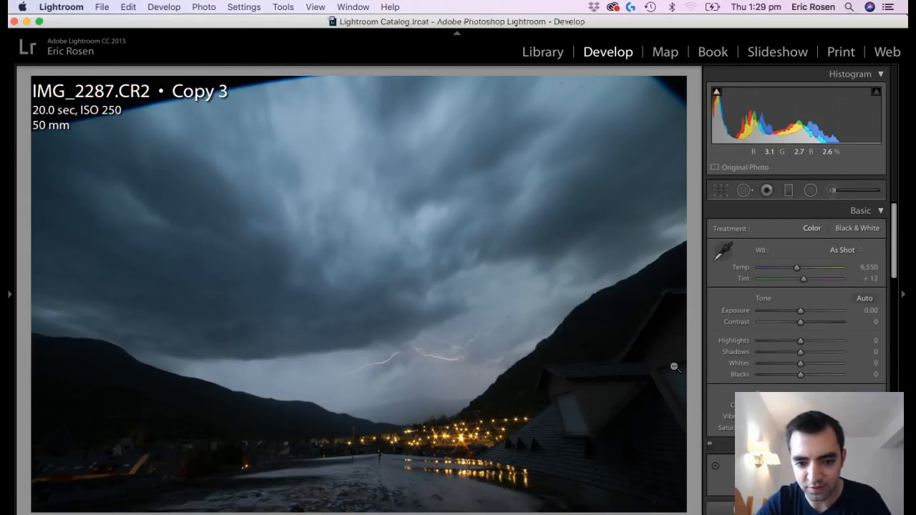
{"action": "key", "text": "Left"}
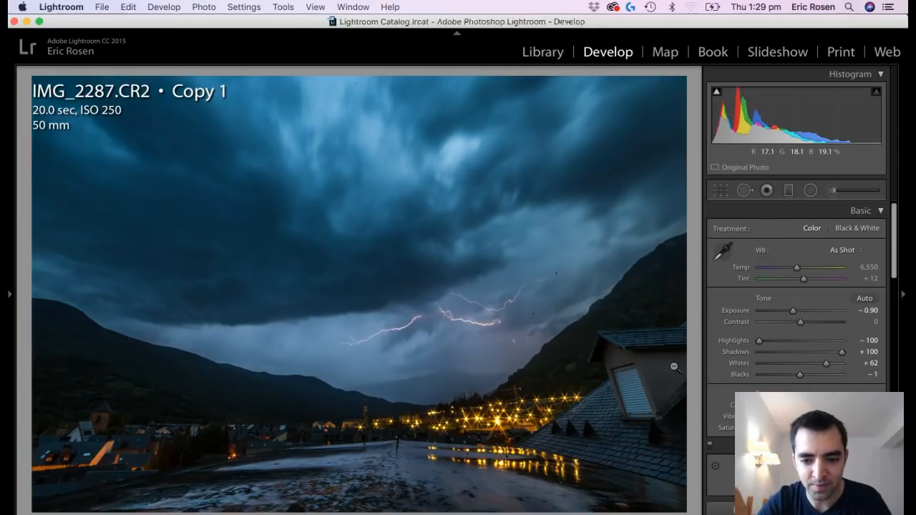
{"action": "key", "text": "f"}
{"action": "key", "text": "backslash"}
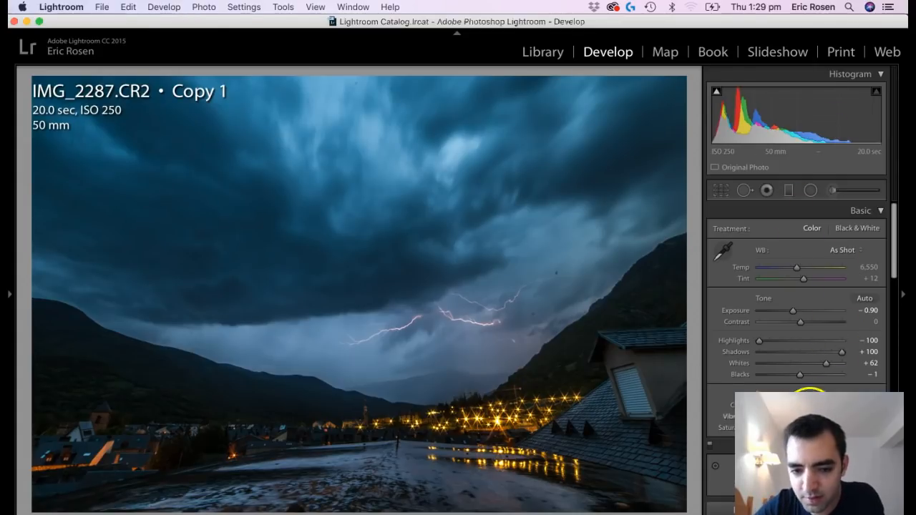
Set the HSL luminance of the storm photo to blue −57, purple +49 and magenta +52.
{"action": "scroll", "coordinate": [834, 383], "scroll_direction": "down", "scroll_amount": 10}
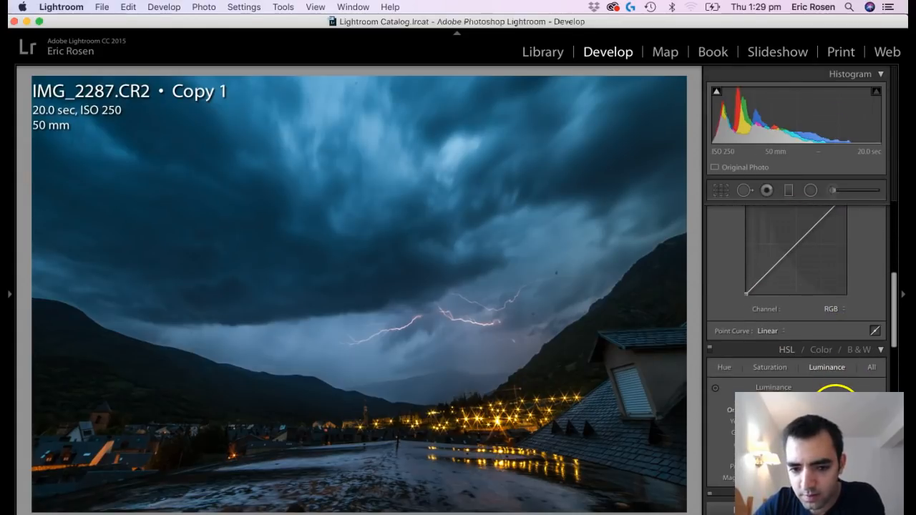
{"action": "scroll", "coordinate": [834, 396], "scroll_direction": "down", "scroll_amount": 2}
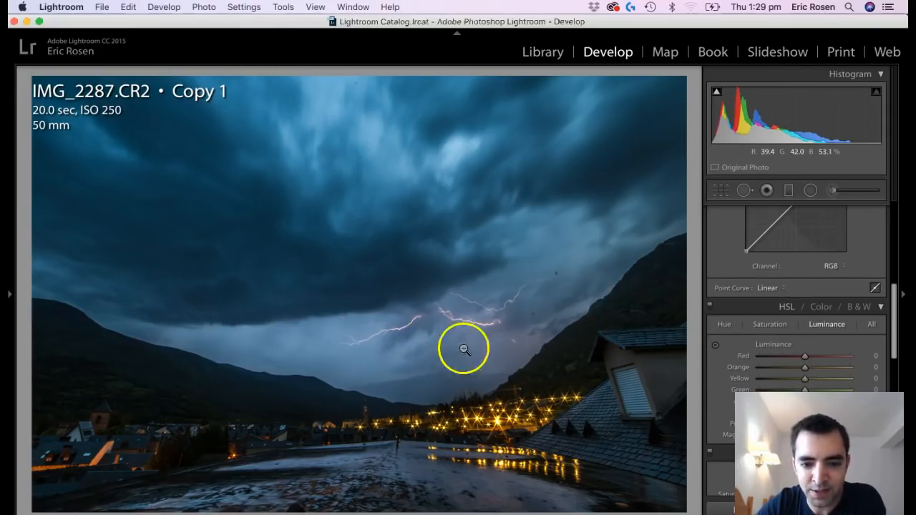
{"action": "left_click_drag", "start_coordinate": [785, 413], "coordinate": [822, 413]}
{"action": "left_click", "coordinate": [770, 325]}
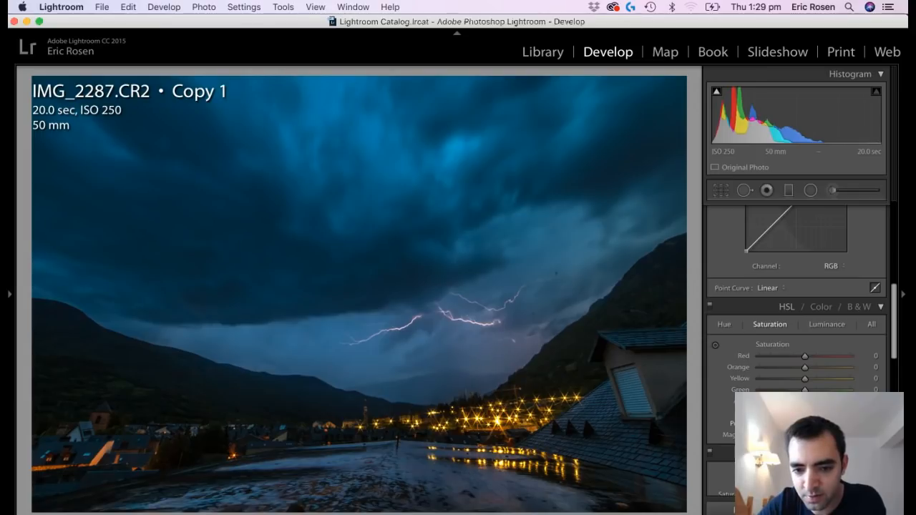
{"action": "left_click", "coordinate": [822, 325]}
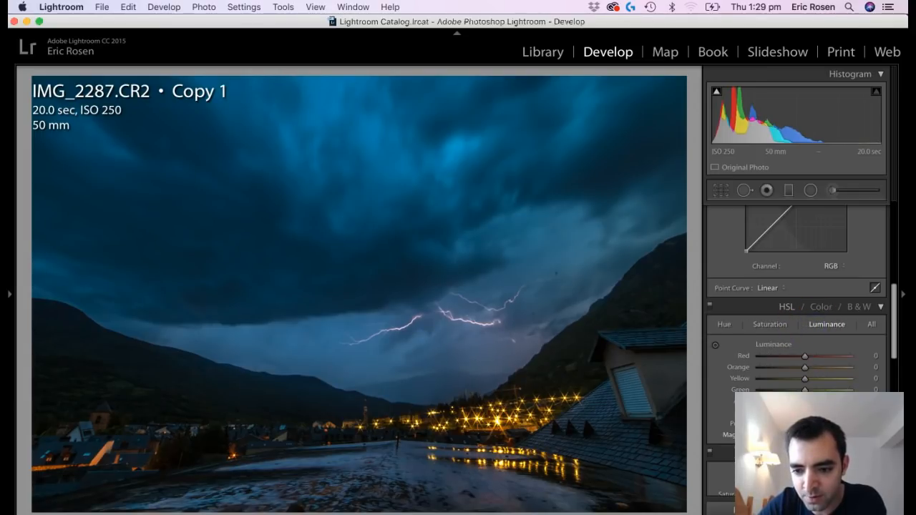
Toggle the HSL adjustments off and on to compare their effect on the sky and lightning, and review the adjustment values.
{"action": "left_click", "coordinate": [713, 309]}
{"action": "left_click", "coordinate": [712, 310]}
{"action": "left_click", "coordinate": [712, 310]}
{"action": "left_click", "coordinate": [712, 309]}
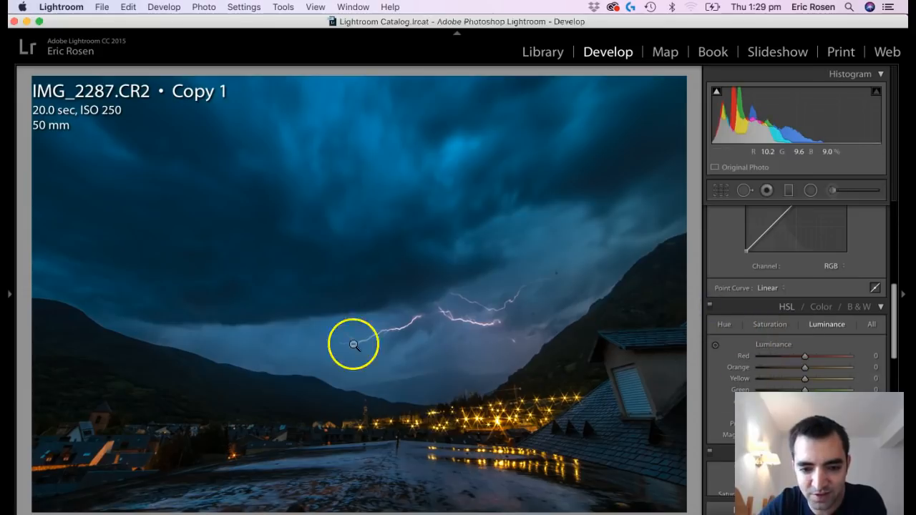
{"action": "scroll", "coordinate": [802, 364], "scroll_direction": "up", "scroll_amount": 1}
{"action": "scroll", "coordinate": [802, 363], "scroll_direction": "up", "scroll_amount": 3}
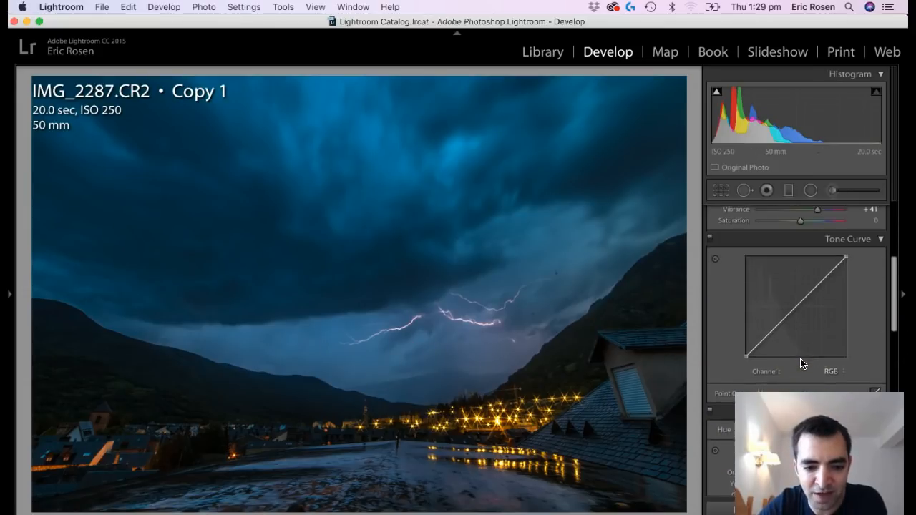
{"action": "scroll", "coordinate": [830, 370], "scroll_direction": "down", "scroll_amount": 2}
{"action": "scroll", "coordinate": [820, 393], "scroll_direction": "down", "scroll_amount": 5}
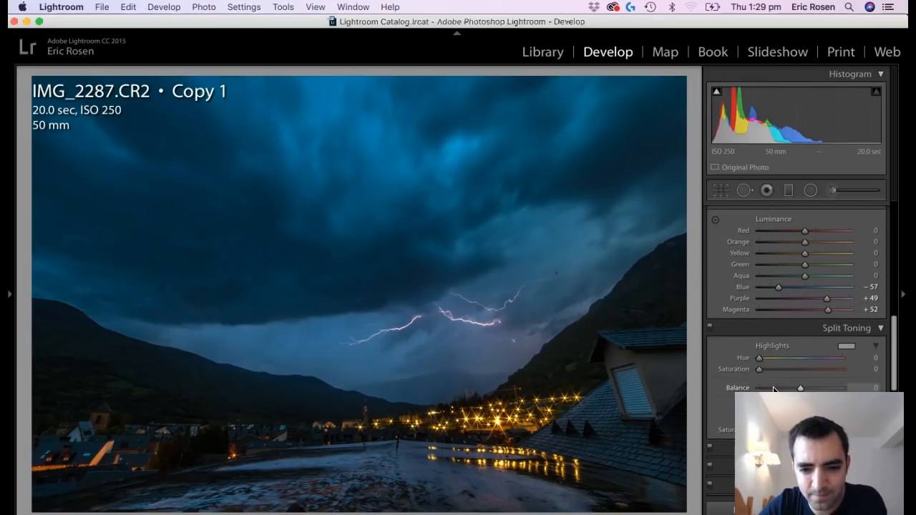
Heal the dust spots in the sky around and above the right end of the lightning with the Spot Removal tool at size 27.
{"action": "key", "text": "z"}
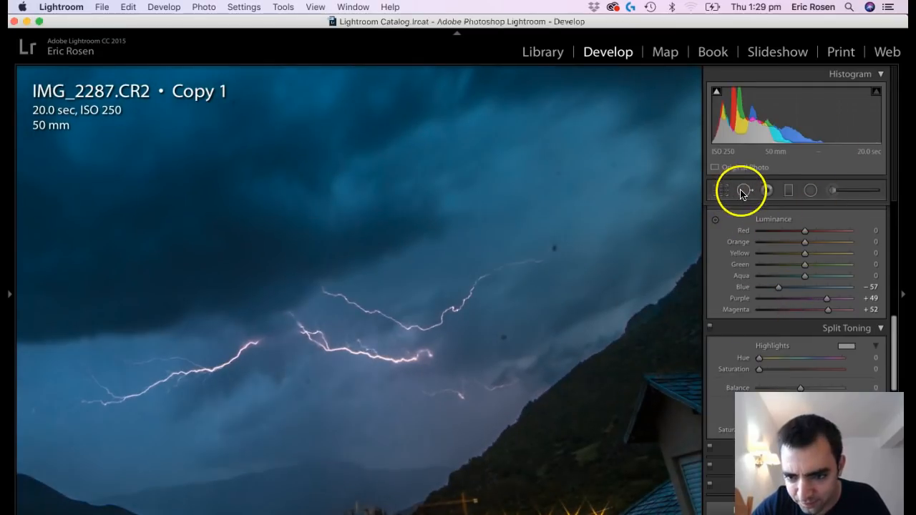
{"action": "left_click", "coordinate": [744, 190]}
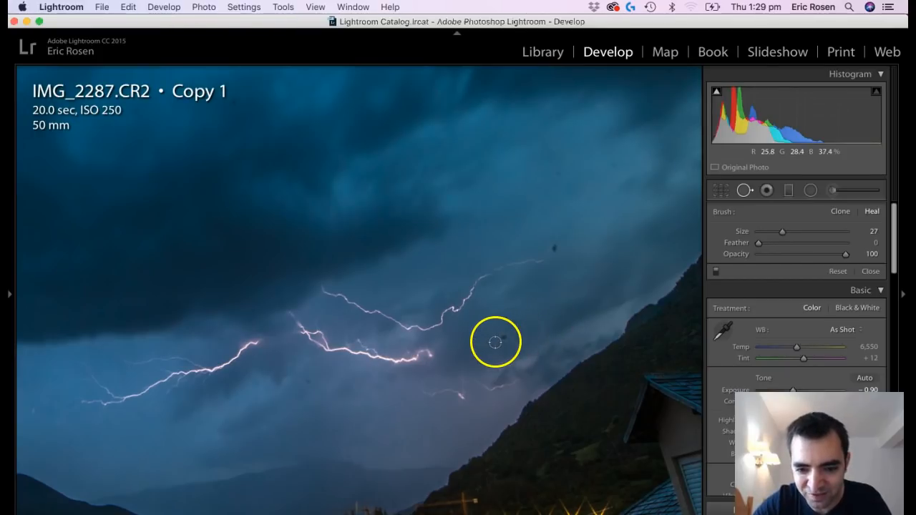
{"action": "left_click", "coordinate": [505, 335]}
{"action": "left_click", "coordinate": [553, 249]}
{"action": "key", "text": "f"}
{"action": "left_click", "coordinate": [610, 166]}
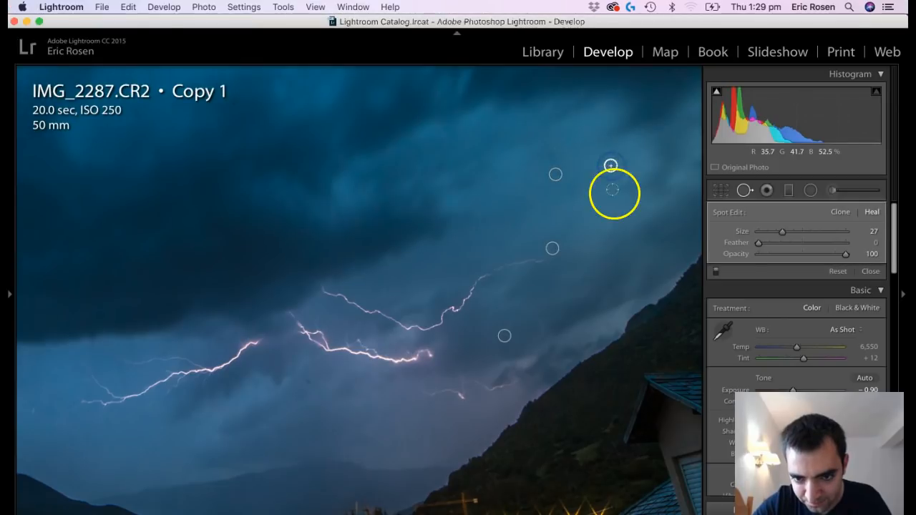
{"action": "left_click", "coordinate": [588, 278]}
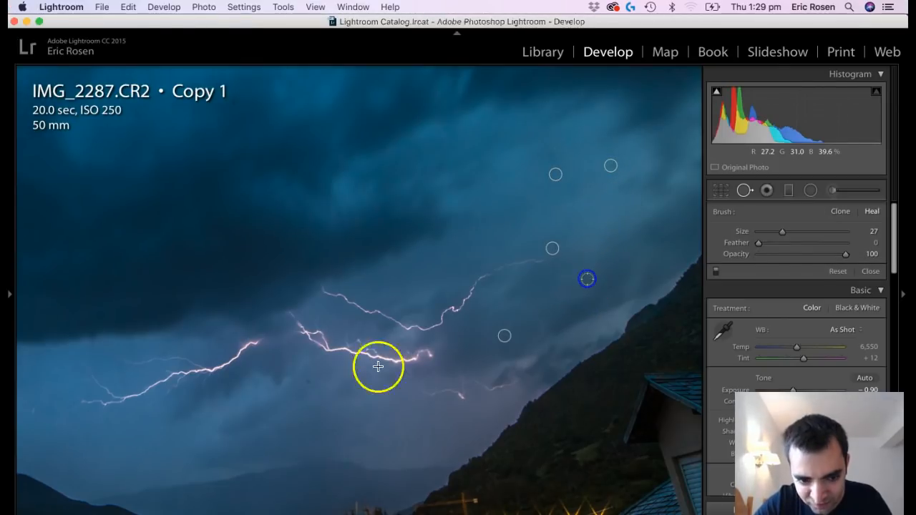
Heal the remaining dust spots below the lightning and near the right edge of the sky.
{"action": "left_click", "coordinate": [312, 383]}
{"action": "left_click", "coordinate": [349, 452]}
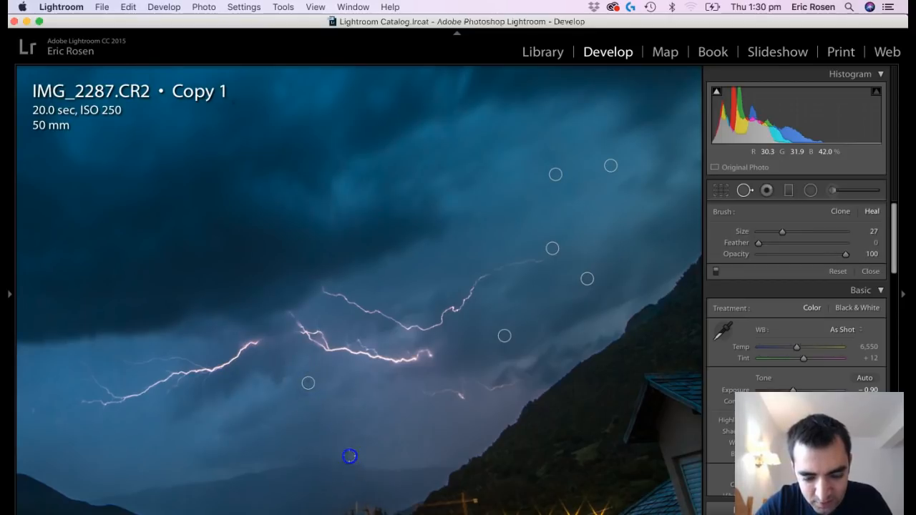
{"action": "left_click", "coordinate": [398, 452]}
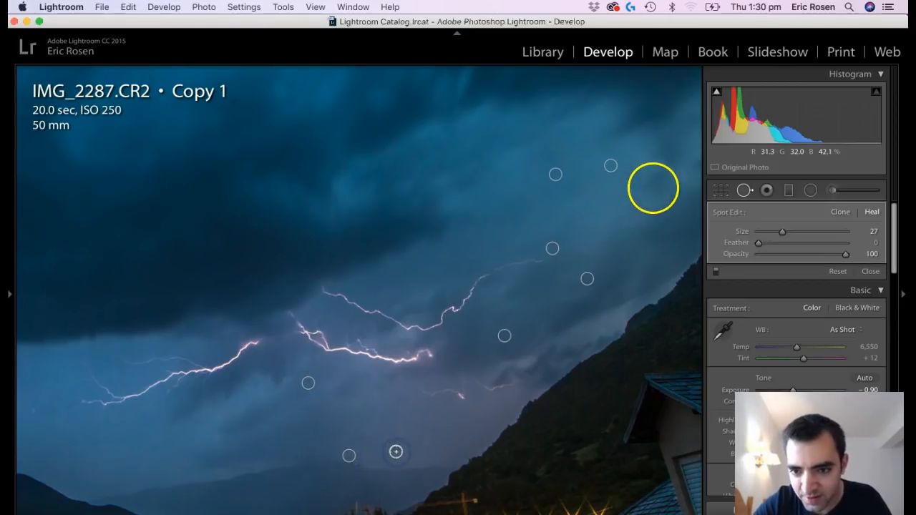
{"action": "left_click", "coordinate": [684, 176]}
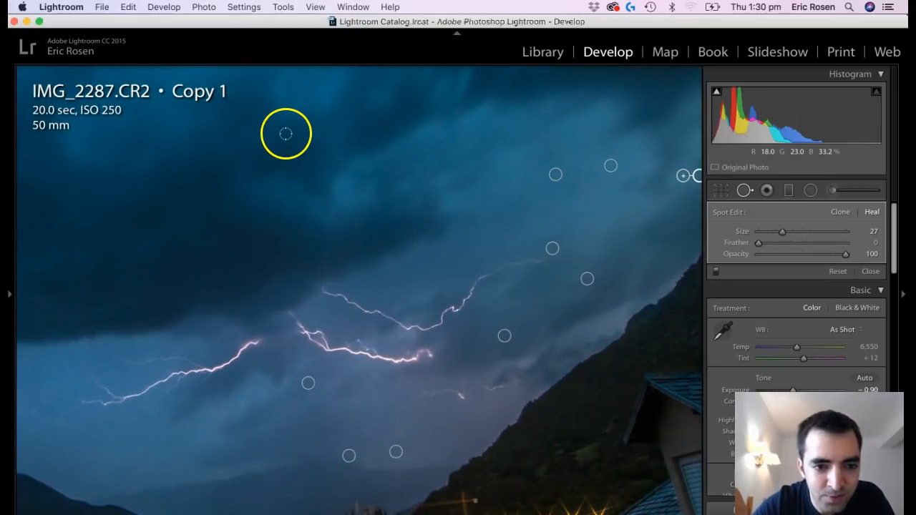
Heal the dust spots in the upper clouds, undo the last spot removal, and finish spot healing with the whole photo in view.
{"action": "left_click", "coordinate": [229, 104]}
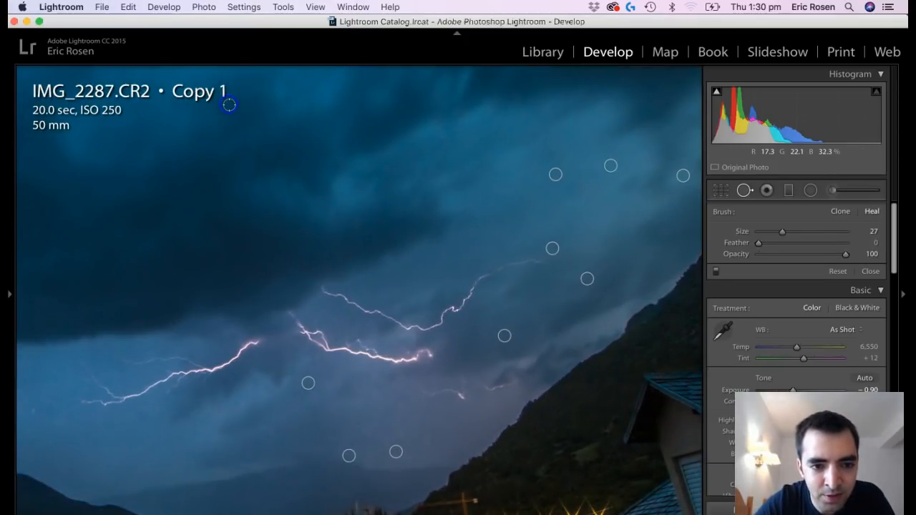
{"action": "left_click", "coordinate": [288, 87]}
{"action": "mouse_move", "coordinate": [301, 189]}
{"action": "left_mouse_down"}
{"action": "mouse_move", "coordinate": [502, 266]}
{"action": "mouse_move", "coordinate": [557, 317]}
{"action": "left_mouse_up"}
{"action": "left_click_drag", "start_coordinate": [346, 248], "coordinate": [456, 372]}
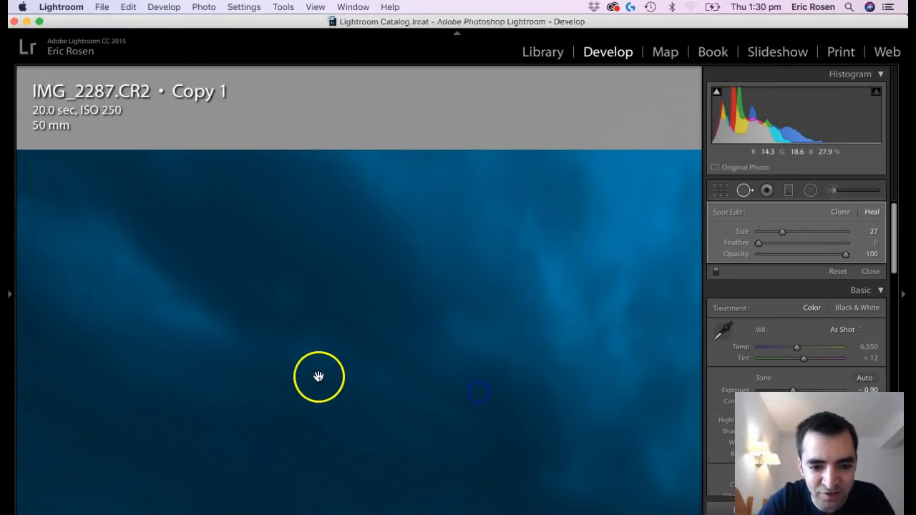
{"action": "left_click", "coordinate": [512, 248]}
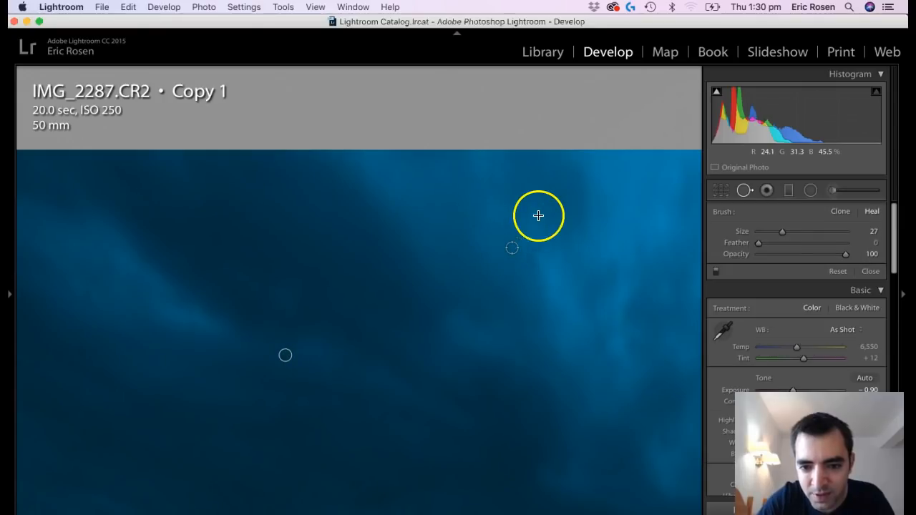
{"action": "left_click", "coordinate": [571, 195]}
{"action": "left_click_drag", "start_coordinate": [567, 279], "coordinate": [436, 332]}
{"action": "key", "text": "super+z"}
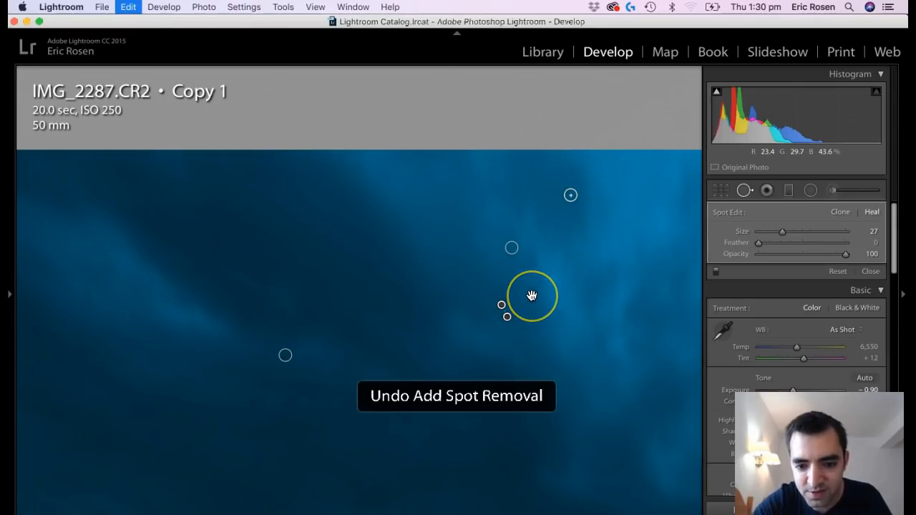
{"action": "left_click", "coordinate": [532, 296]}
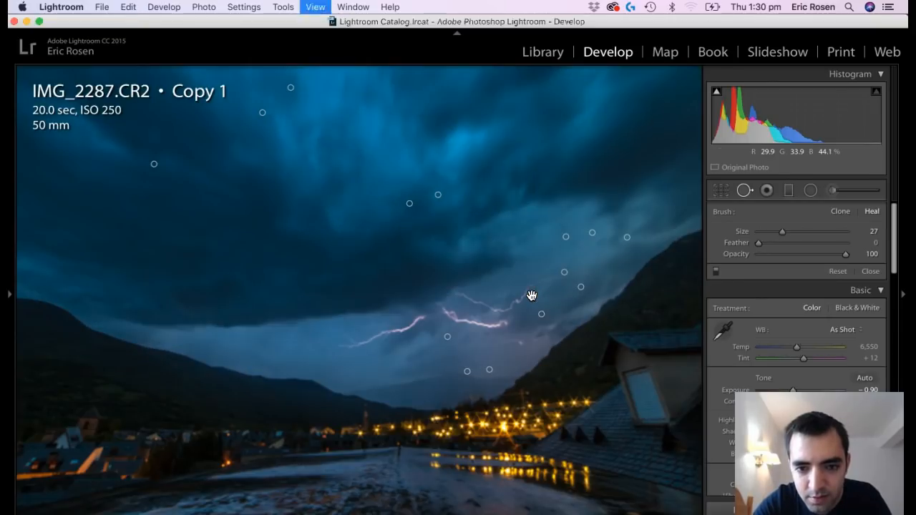
{"action": "key", "text": "super+minus"}
{"action": "key", "text": "q"}
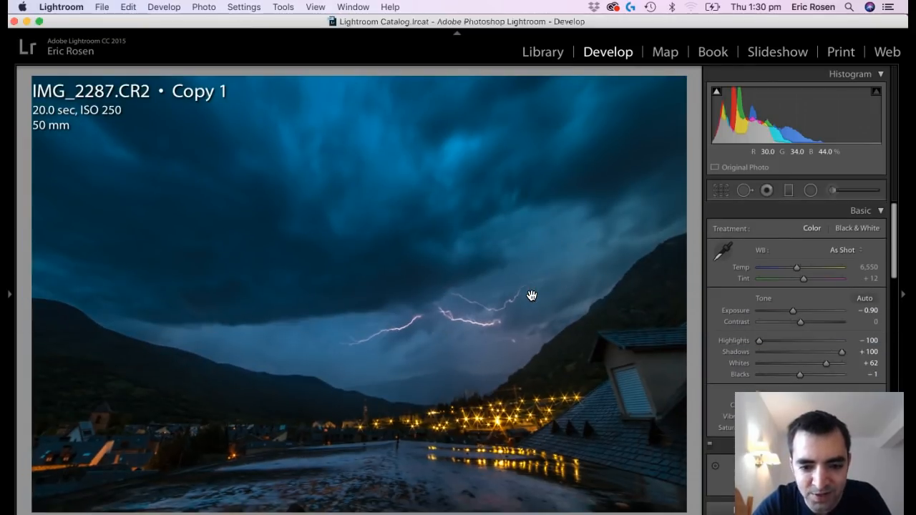
Compare the before and after versions of the storm photo, including once in full screen.
{"action": "left_click", "coordinate": [569, 320]}
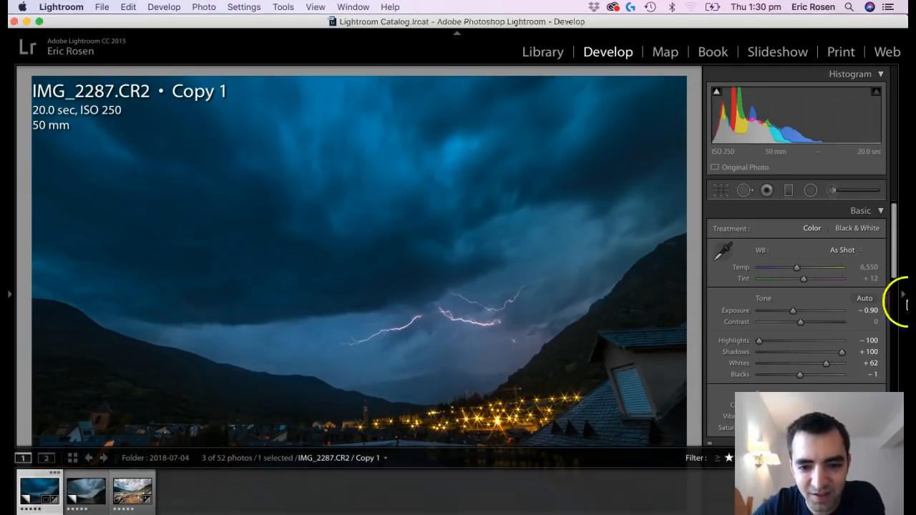
{"action": "key", "text": "backslash"}
{"action": "key", "text": "f"}
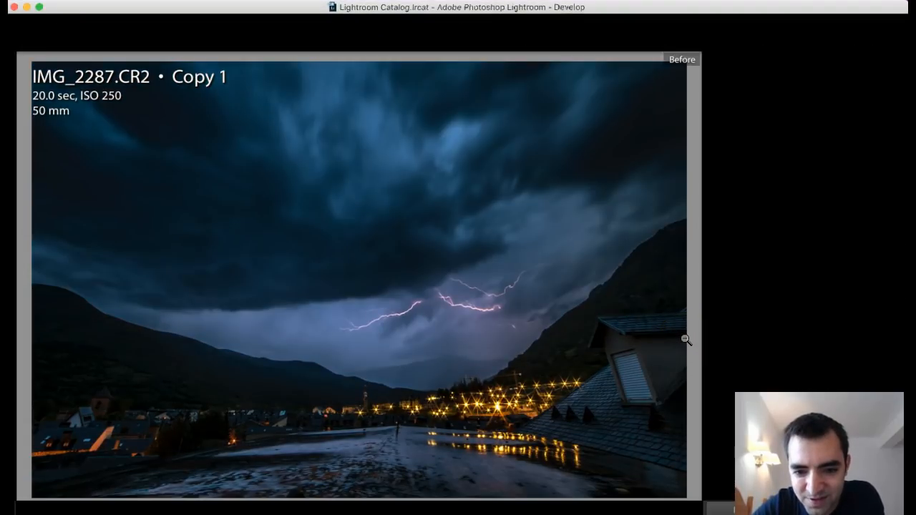
{"action": "key", "text": "f"}
{"action": "key", "text": "backslash"}
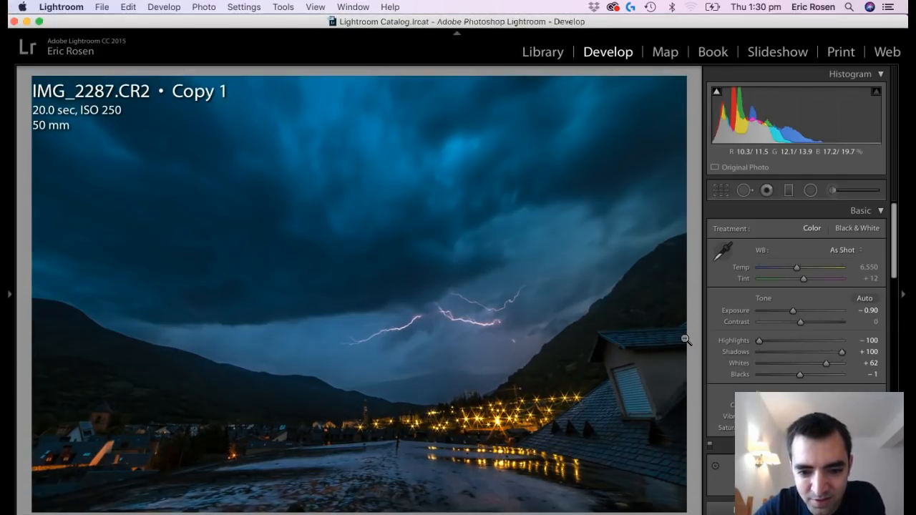
{"action": "key", "text": "backslash"}
{"action": "key", "text": "backslash"}
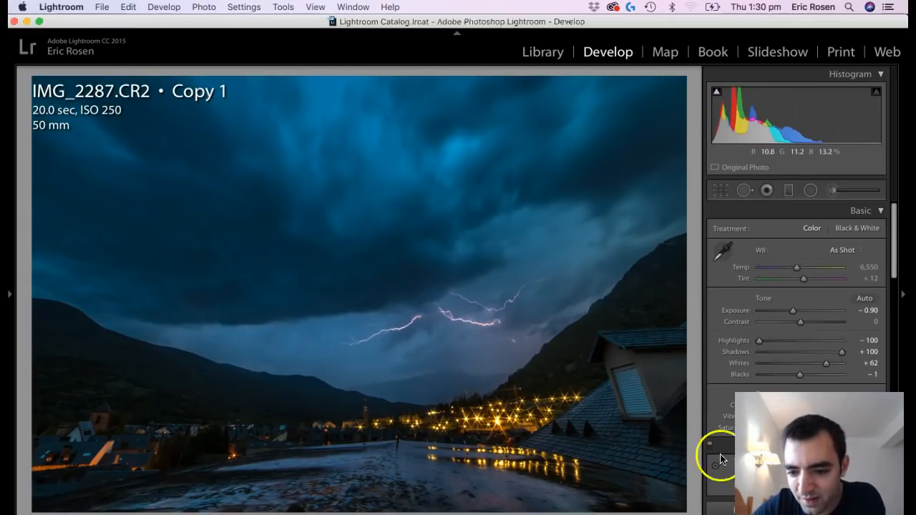
Set the HSL luminance of yellow to +54 to brighten the town lights.
{"action": "scroll", "coordinate": [759, 429], "scroll_direction": "down", "scroll_amount": 3}
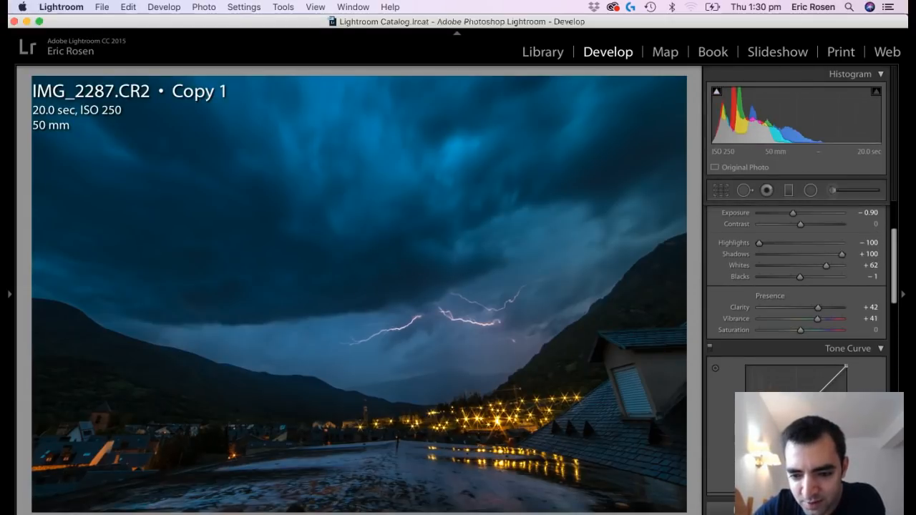
{"action": "scroll", "coordinate": [819, 389], "scroll_direction": "down", "scroll_amount": 6}
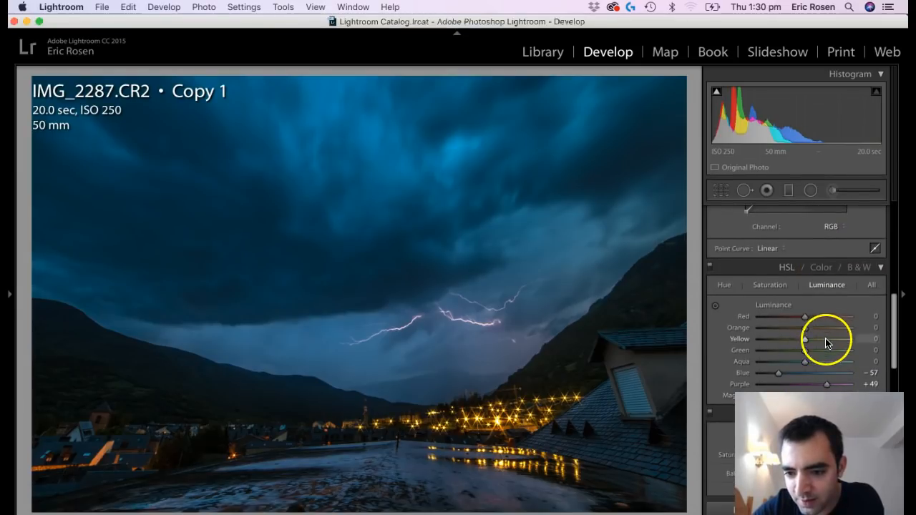
{"action": "left_click", "coordinate": [828, 339]}
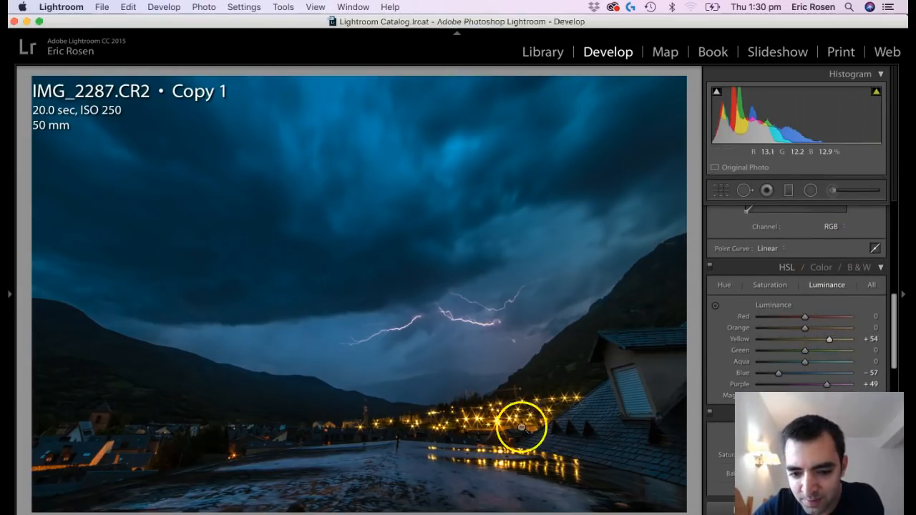
Set the sharpening masking of the storm photo to 60.
{"action": "scroll", "coordinate": [794, 364], "scroll_direction": "down", "scroll_amount": 5}
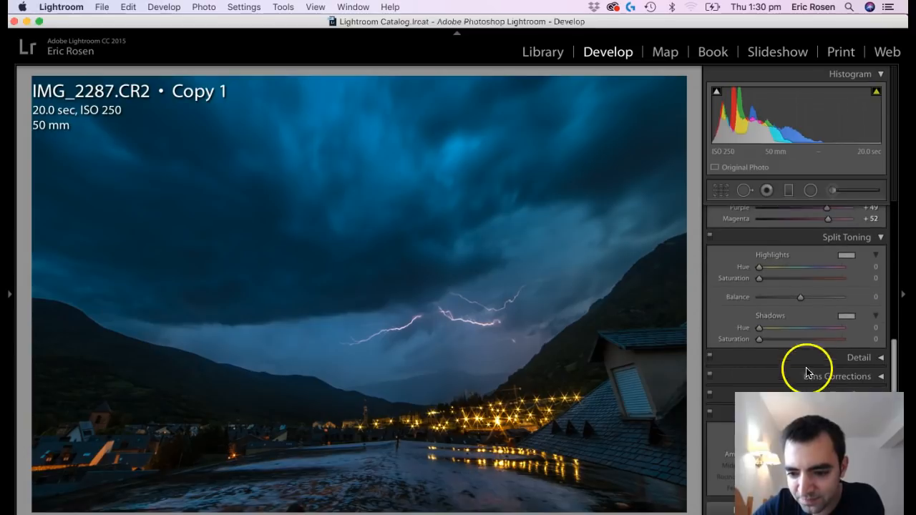
{"action": "left_click", "coordinate": [822, 358]}
{"action": "scroll", "coordinate": [809, 387], "scroll_direction": "down", "scroll_amount": 2}
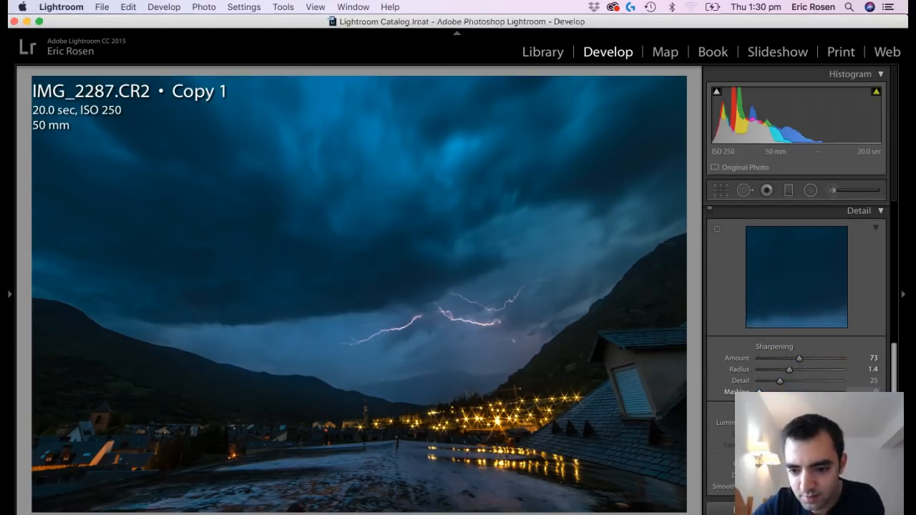
{"action": "left_click_drag", "start_coordinate": [773, 392], "coordinate": [809, 391]}
Add a Highlight Priority post-crop vignette with amount −21, midpoint 36, feather 75 and highlights 100.
{"action": "scroll", "coordinate": [788, 386], "scroll_direction": "down", "scroll_amount": 10}
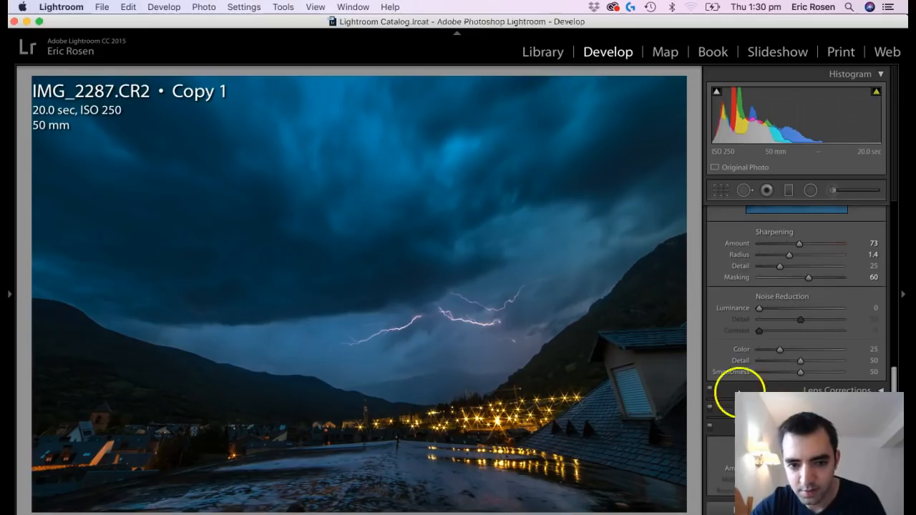
{"action": "left_click_drag", "start_coordinate": [800, 409], "coordinate": [789, 411]}
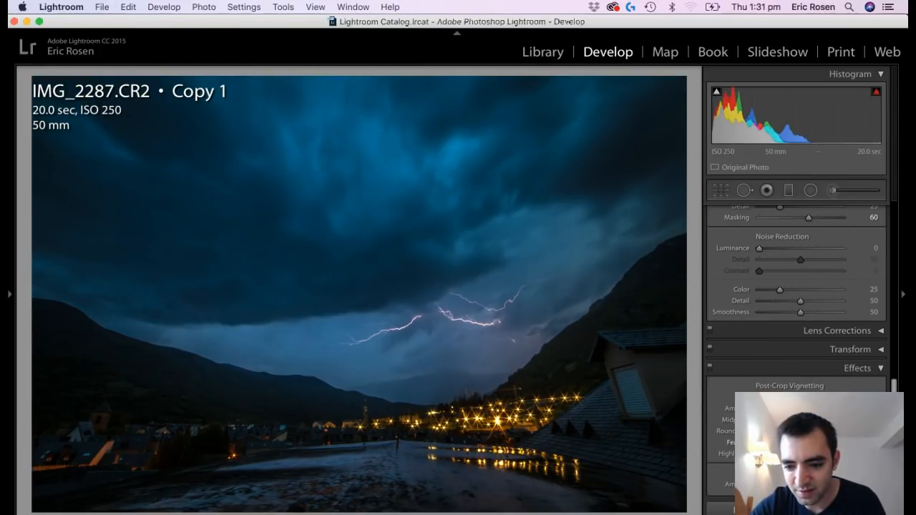
{"action": "scroll", "coordinate": [803, 397], "scroll_direction": "down", "scroll_amount": 1}
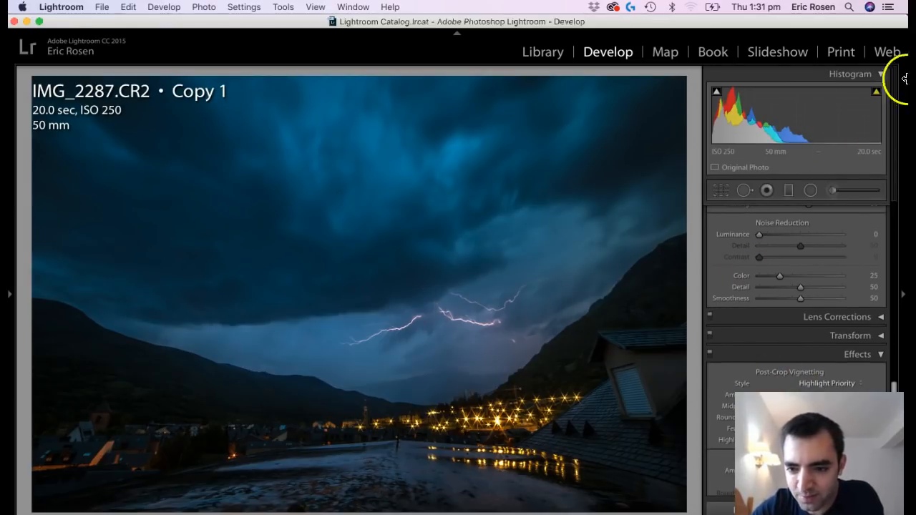
{"action": "scroll", "coordinate": [816, 387], "scroll_direction": "down", "scroll_amount": 5}
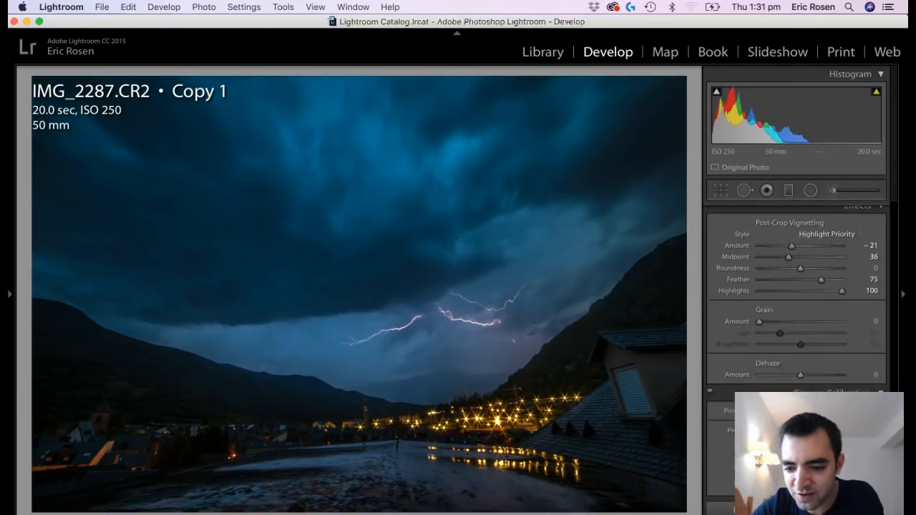
{"action": "scroll", "coordinate": [814, 276], "scroll_direction": "down", "scroll_amount": 4}
{"action": "scroll", "coordinate": [802, 379], "scroll_direction": "up", "scroll_amount": 6}
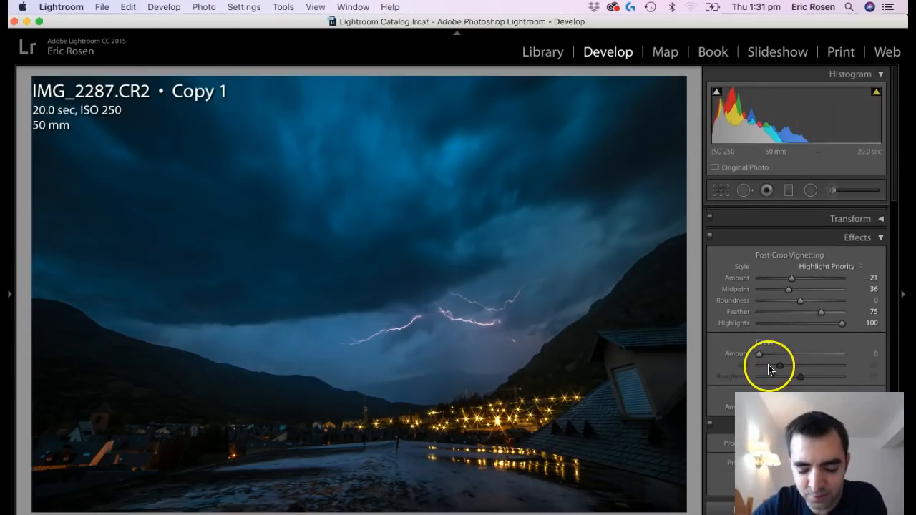
Add a diagonal graduated filter from the lower-left corner over the village with exposure 1.56 and shadows 47.
{"action": "key", "text": "m"}
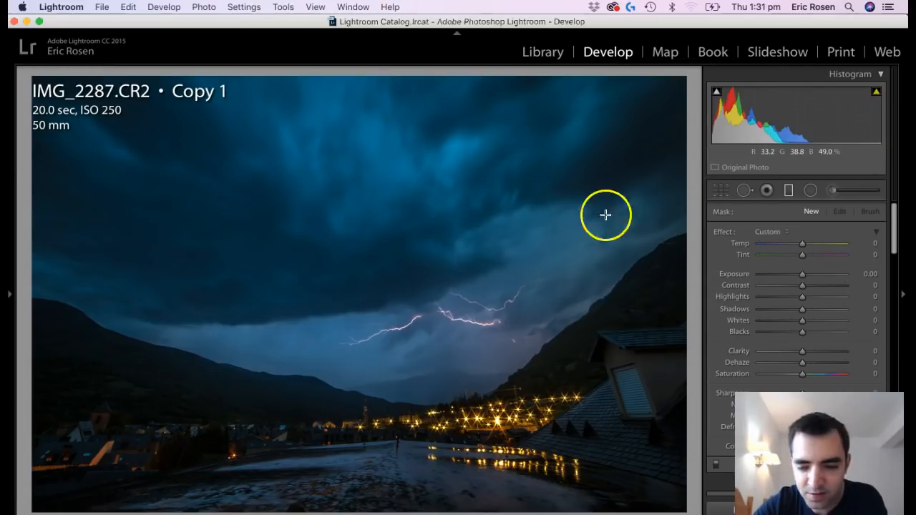
{"action": "left_click", "coordinate": [789, 191]}
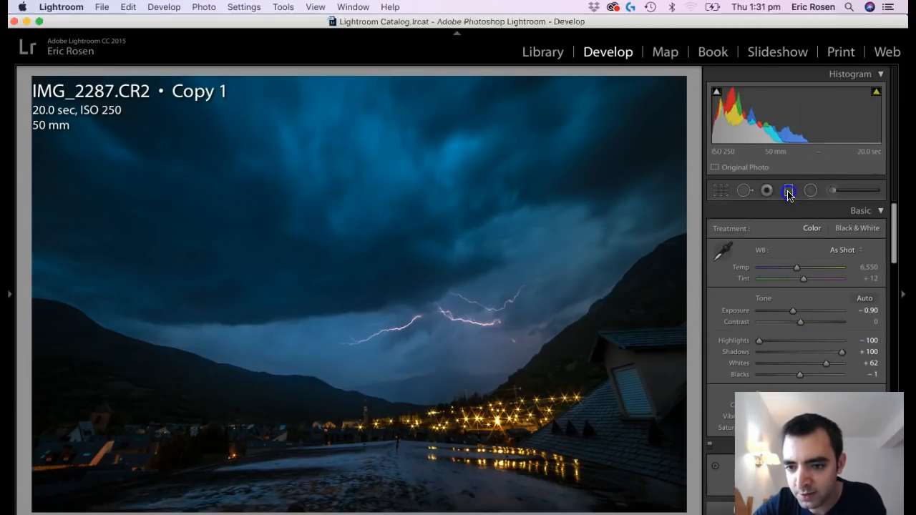
{"action": "left_click", "coordinate": [790, 192]}
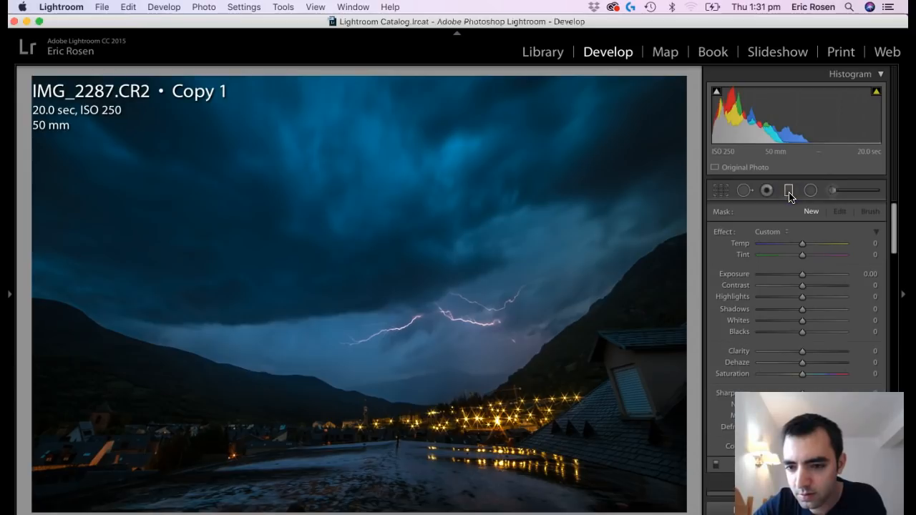
{"action": "left_click_drag", "start_coordinate": [143, 487], "coordinate": [287, 295]}
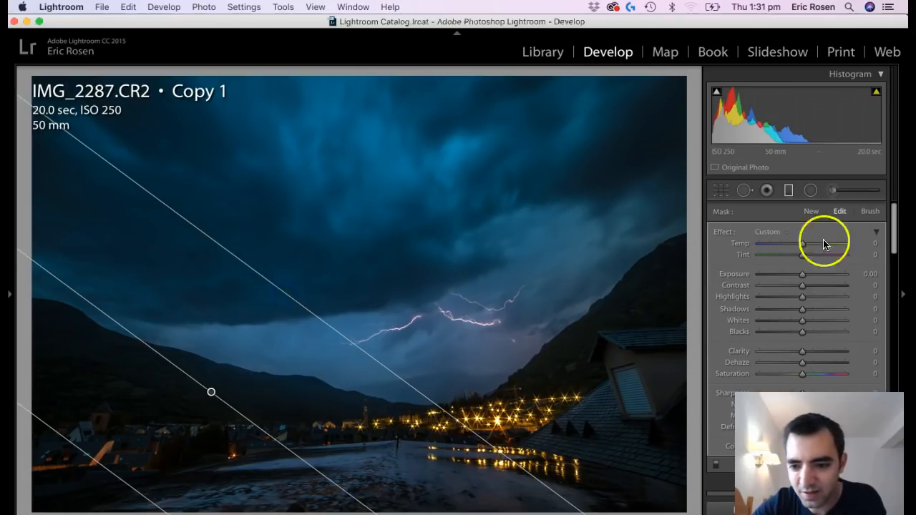
{"action": "left_click", "coordinate": [817, 276]}
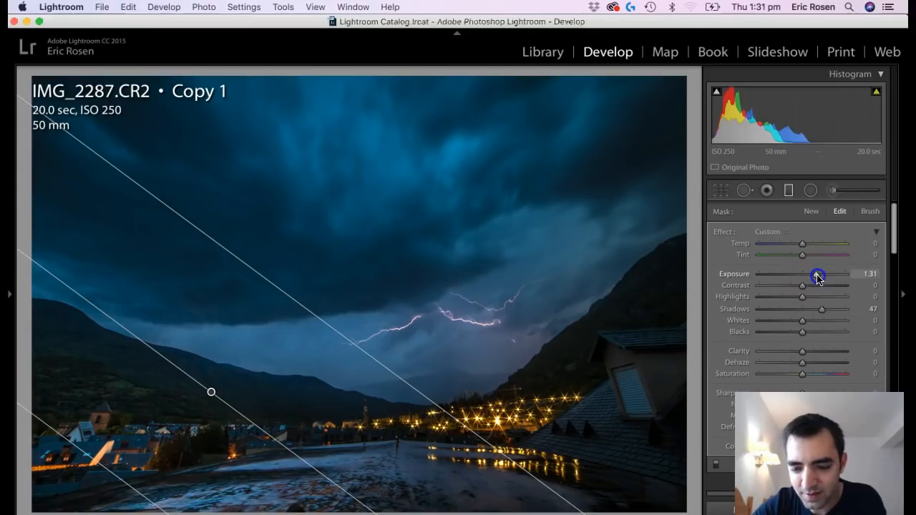
{"action": "left_click_drag", "start_coordinate": [818, 276], "coordinate": [820, 277]}
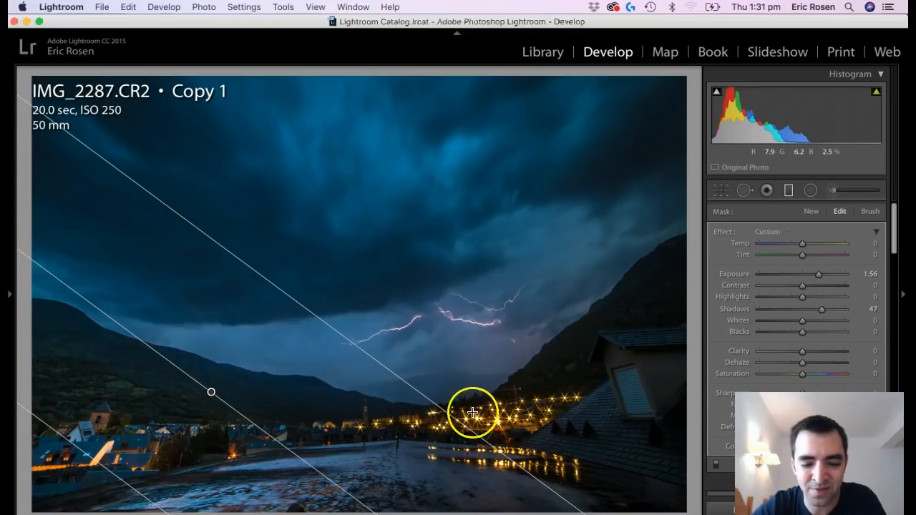
Widen the graduated filter's transition towards the lightning and finish editing the filter.
{"action": "left_click_drag", "start_coordinate": [344, 338], "coordinate": [372, 316]}
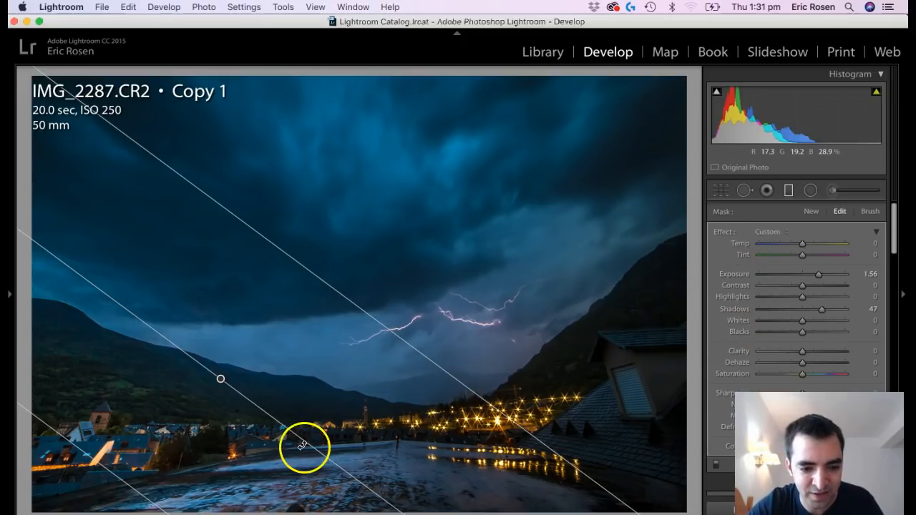
{"action": "key", "text": "Return"}
{"action": "key", "text": "Return"}
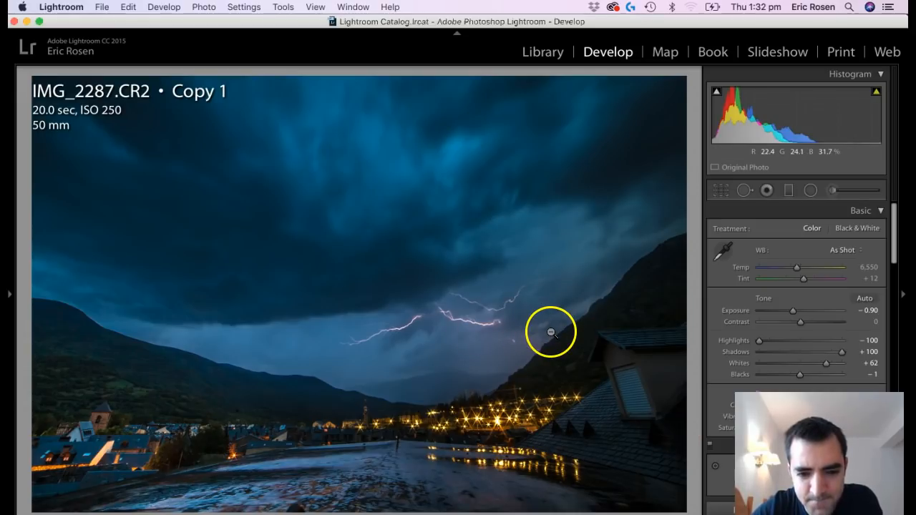
Add a slightly tilted graduated filter over the stormy sky with clarity 48, dehaze 48 and whites −24, and finish editing it.
{"action": "key", "text": "m"}
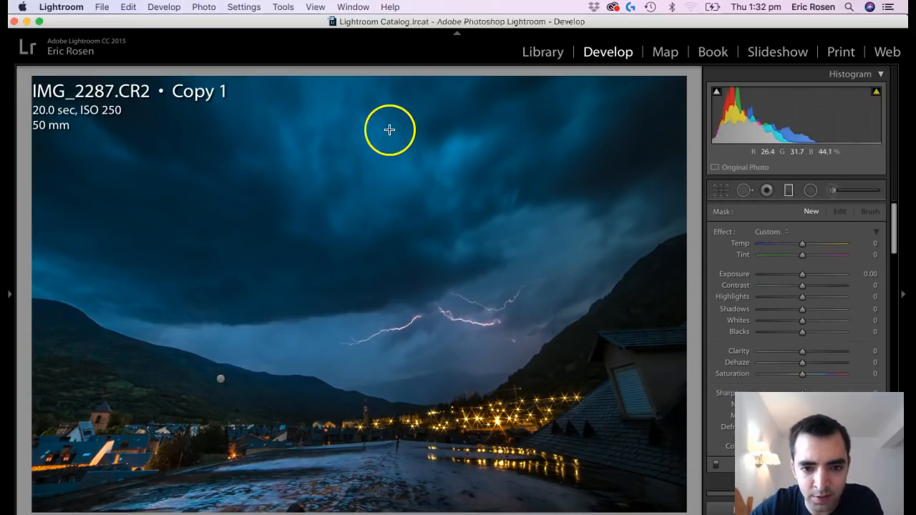
{"action": "left_click_drag", "start_coordinate": [355, 157], "coordinate": [381, 420]}
{"action": "left_click_drag", "start_coordinate": [382, 369], "coordinate": [385, 398]}
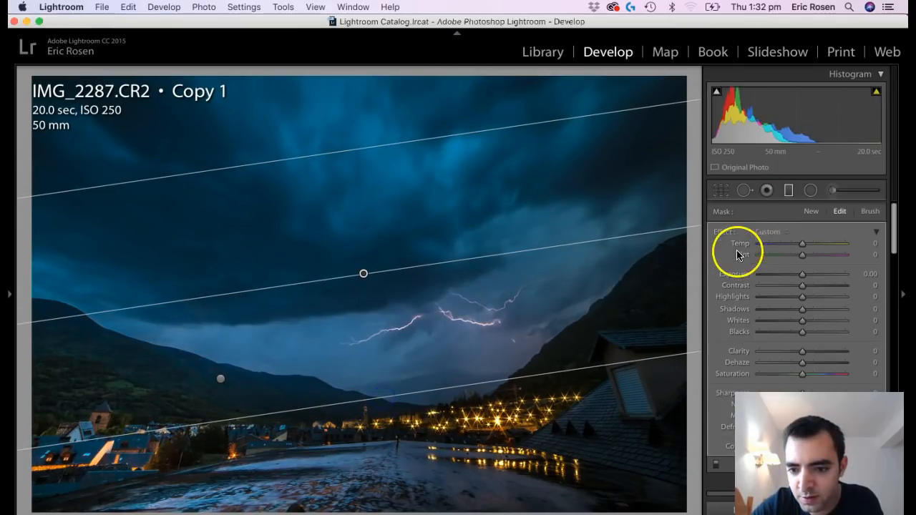
{"action": "mouse_move", "coordinate": [814, 352]}
{"action": "left_mouse_down"}
{"action": "mouse_move", "coordinate": [844, 353]}
{"action": "mouse_move", "coordinate": [829, 356]}
{"action": "left_mouse_up"}
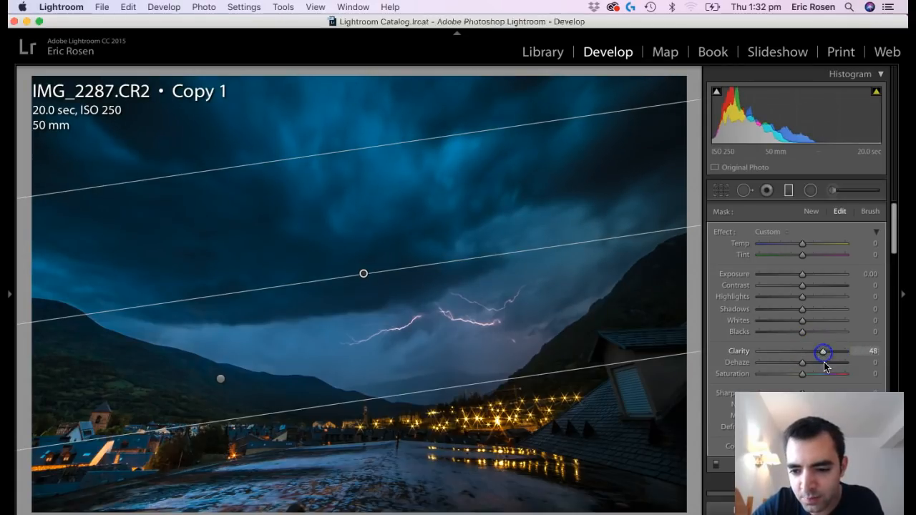
{"action": "left_click", "coordinate": [827, 363]}
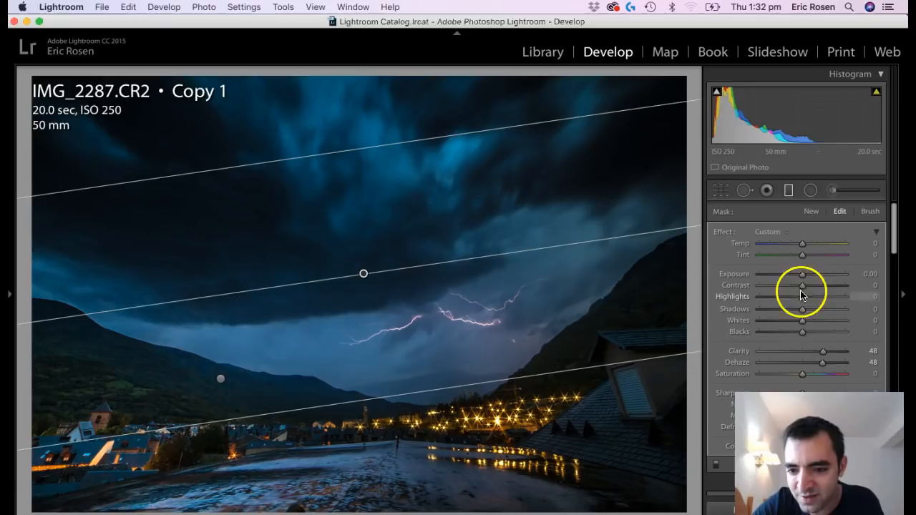
{"action": "mouse_move", "coordinate": [802, 324]}
{"action": "left_mouse_down"}
{"action": "mouse_move", "coordinate": [763, 324]}
{"action": "mouse_move", "coordinate": [792, 321]}
{"action": "left_mouse_up"}
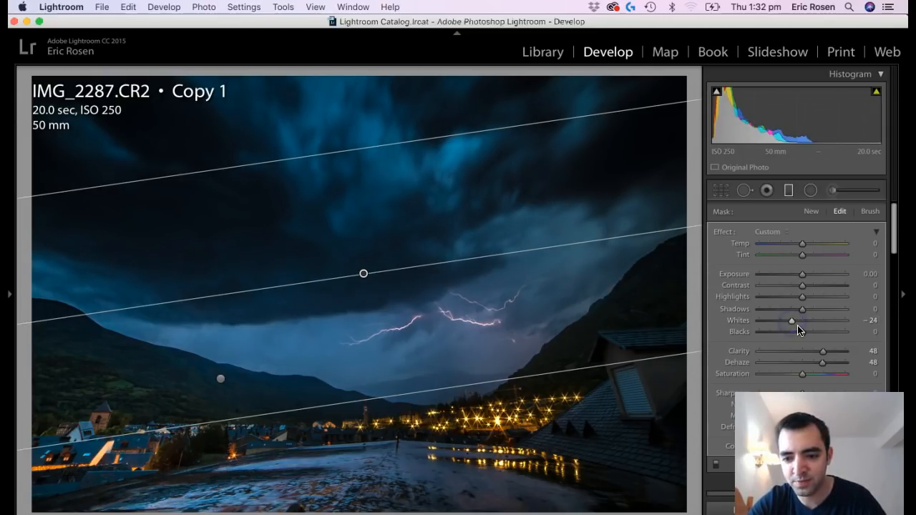
{"action": "key", "text": "m"}
Heal the dust spots in the central and right-hand storm clouds with a size 16 healing brush at feather 0.
{"action": "key", "text": "z"}
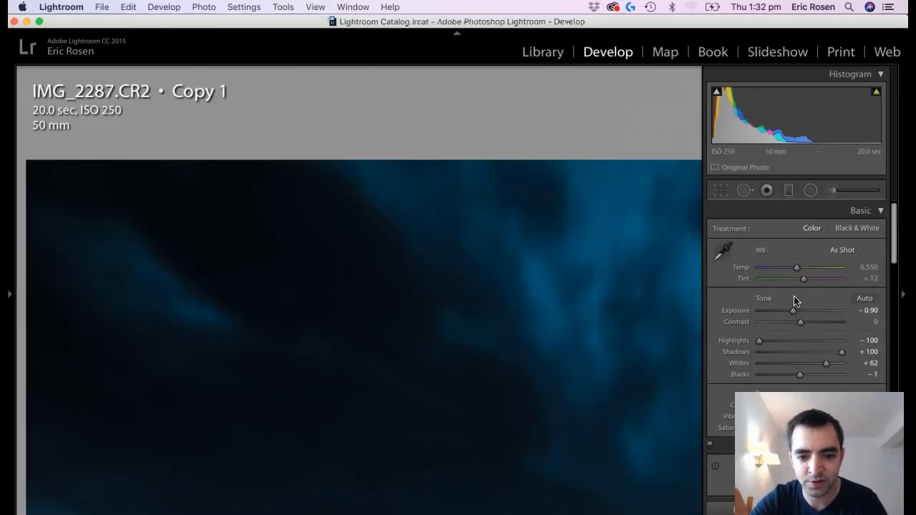
{"action": "left_click", "coordinate": [405, 268]}
{"action": "left_click", "coordinate": [406, 245]}
{"action": "left_click_drag", "start_coordinate": [666, 139], "coordinate": [515, 330]}
{"action": "left_click", "coordinate": [746, 190]}
{"action": "scroll", "coordinate": [451, 234], "scroll_direction": "down", "scroll_amount": 4}
{"action": "left_click", "coordinate": [451, 225]}
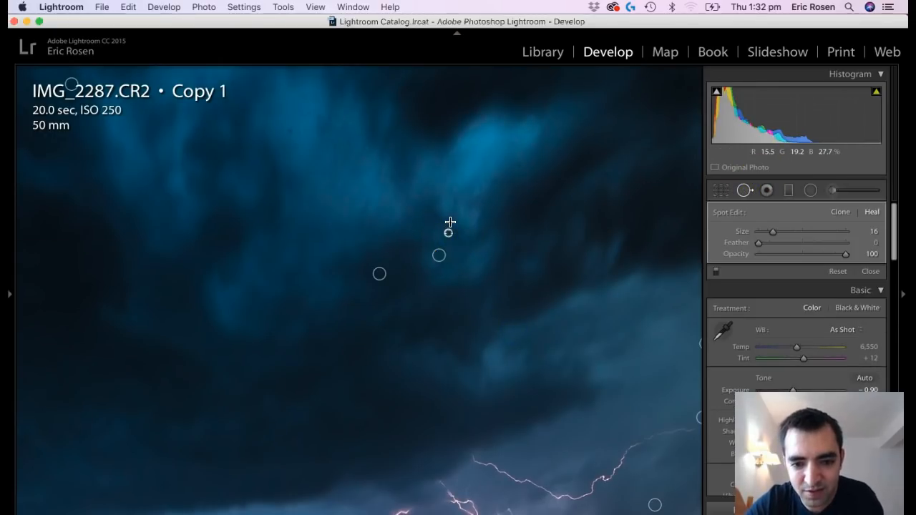
{"action": "left_click", "coordinate": [519, 165]}
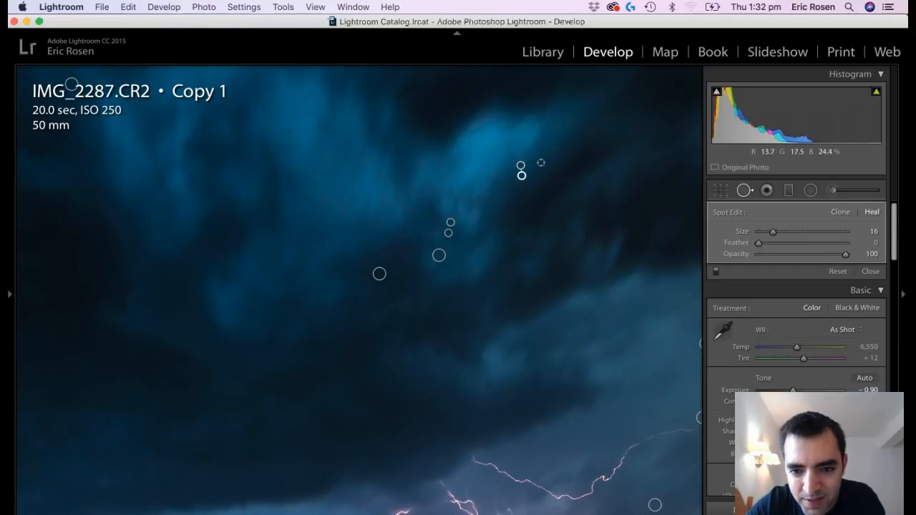
{"action": "left_click", "coordinate": [594, 173]}
{"action": "left_click", "coordinate": [607, 174]}
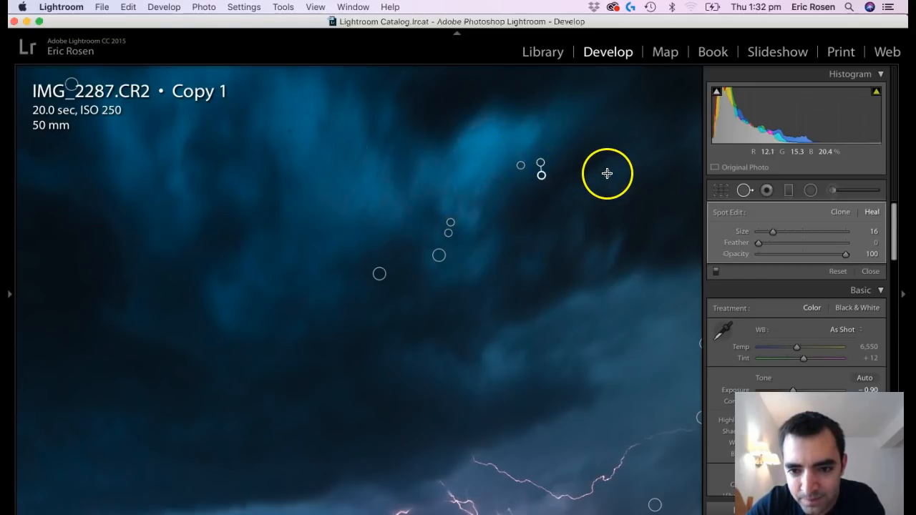
{"action": "left_click", "coordinate": [658, 144]}
{"action": "left_click", "coordinate": [671, 123]}
Heal the remaining small dust spots in the bright blue clouds of the upper-left sky and finish spot healing.
{"action": "left_click", "coordinate": [311, 115]}
{"action": "left_click", "coordinate": [253, 160]}
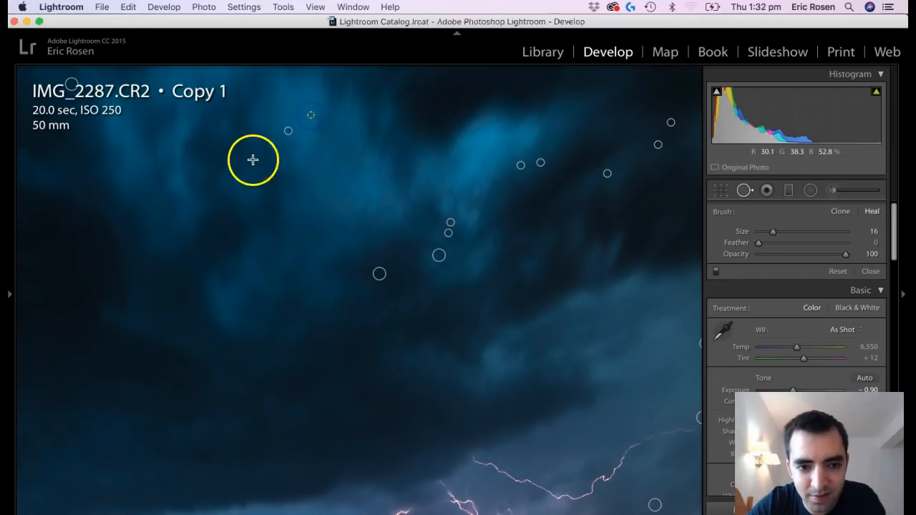
{"action": "left_click", "coordinate": [212, 140]}
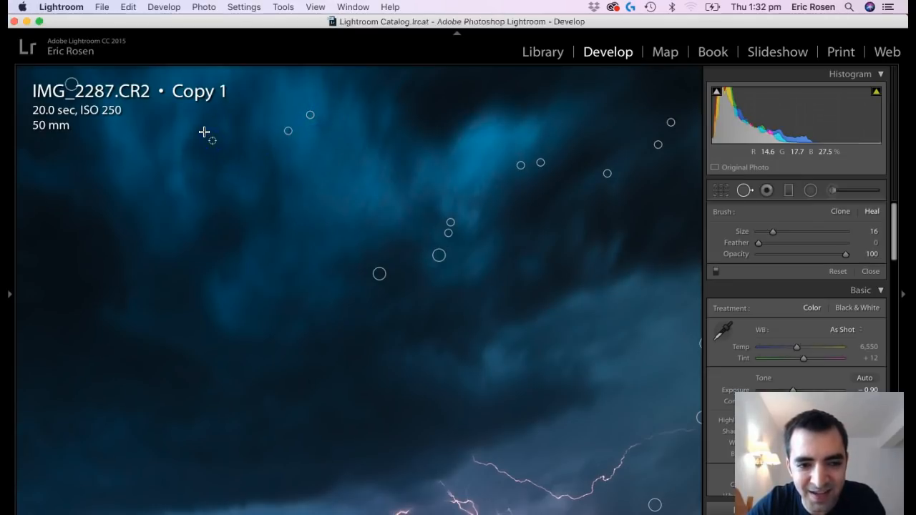
{"action": "left_click", "coordinate": [202, 129]}
{"action": "left_click", "coordinate": [354, 125]}
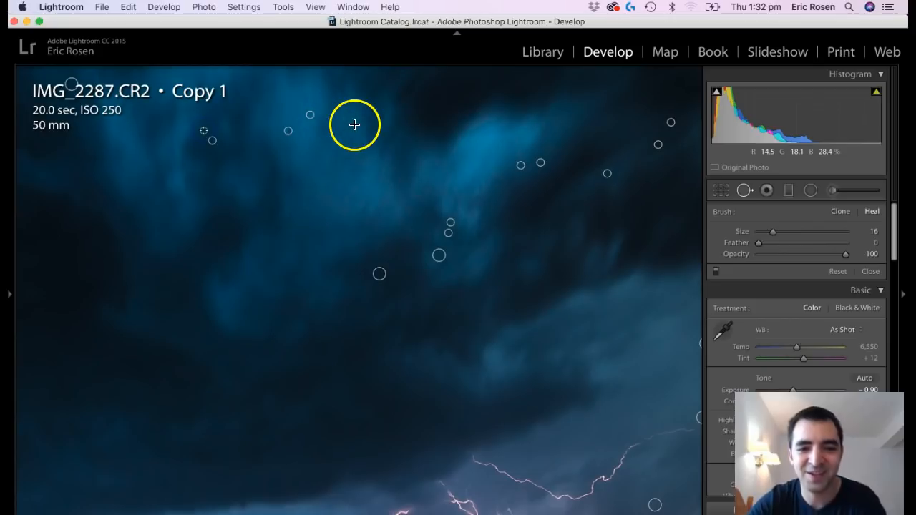
{"action": "key", "text": "z"}
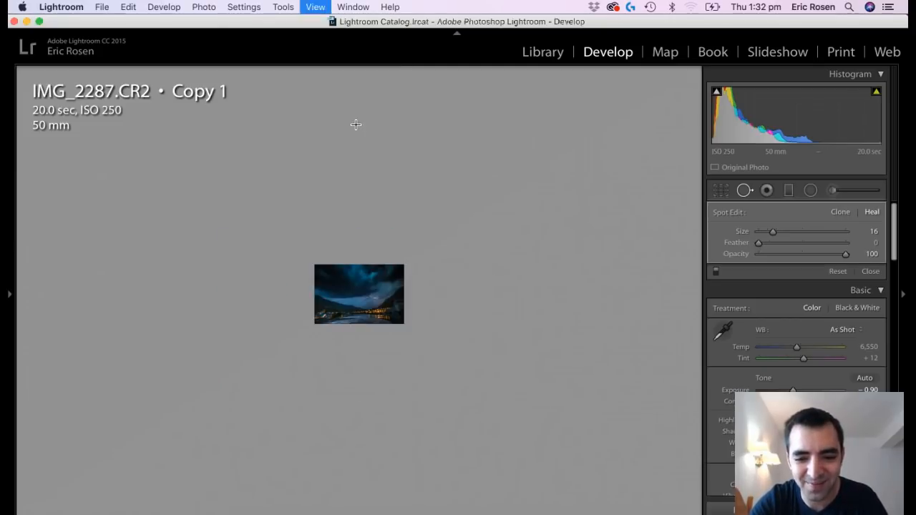
{"action": "key", "text": "q"}
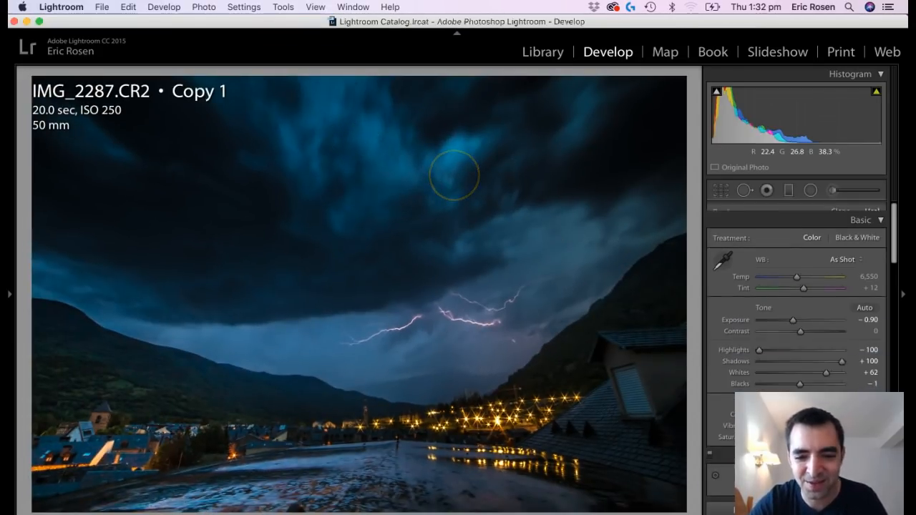
Heal two more spots in the dark central clouds with the healing brush at size 22.
{"action": "left_click", "coordinate": [745, 190]}
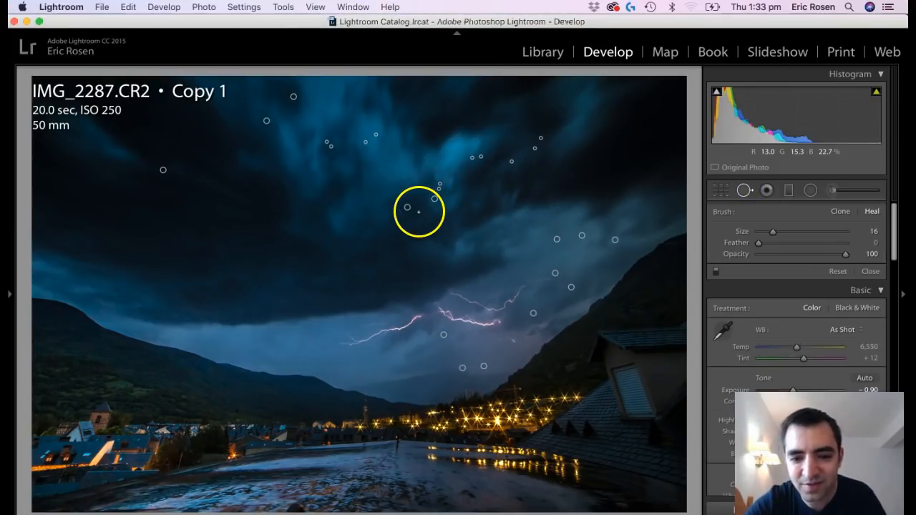
{"action": "key", "text": "z"}
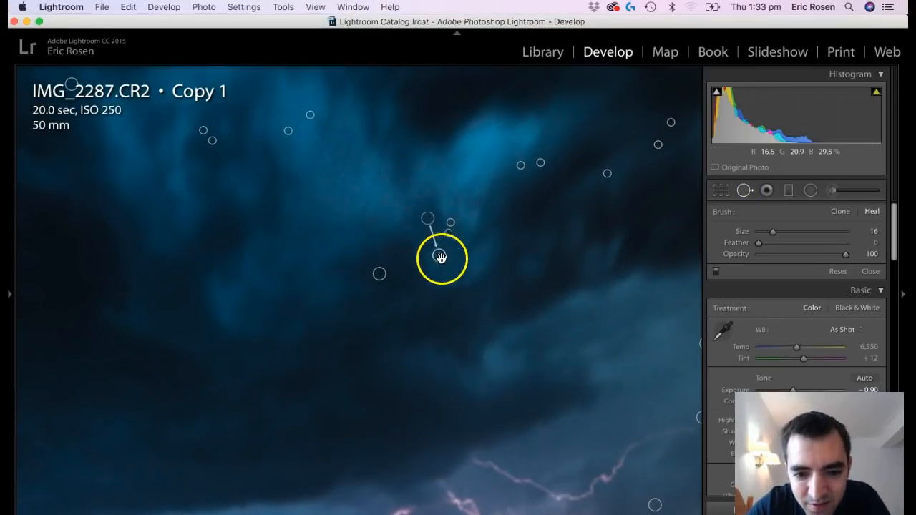
{"action": "key", "text": "q"}
{"action": "left_click", "coordinate": [811, 190]}
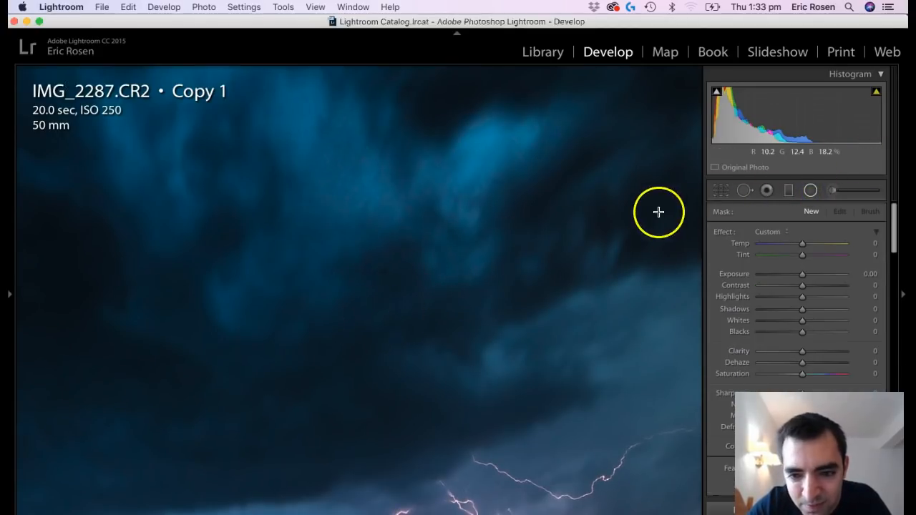
{"action": "left_click", "coordinate": [745, 191]}
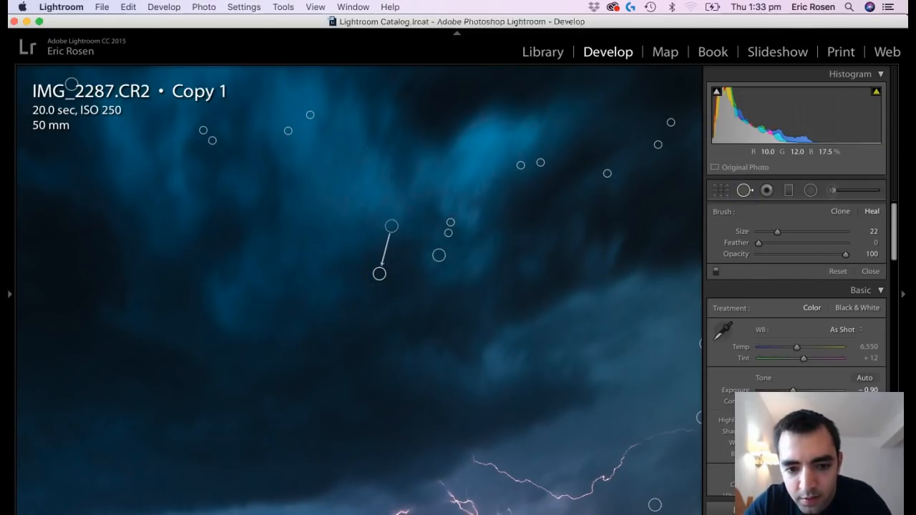
{"action": "left_click", "coordinate": [338, 271]}
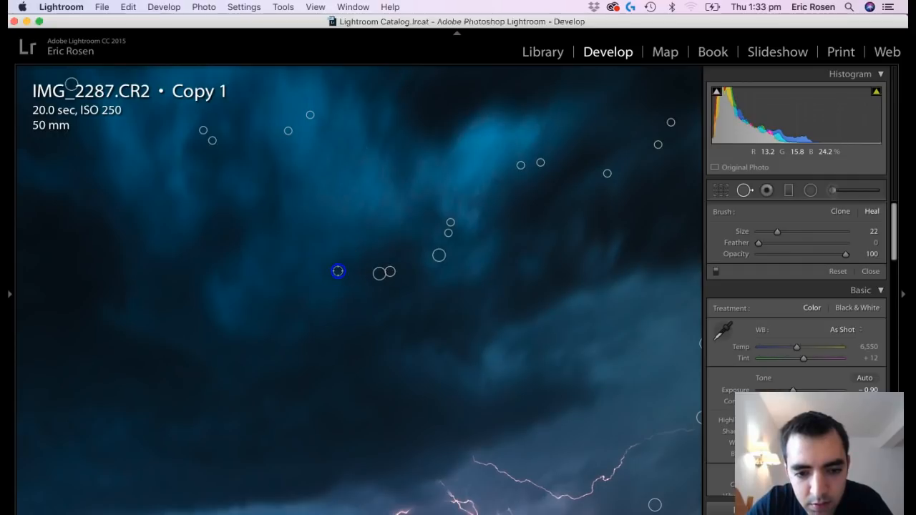
{"action": "key", "text": "q"}
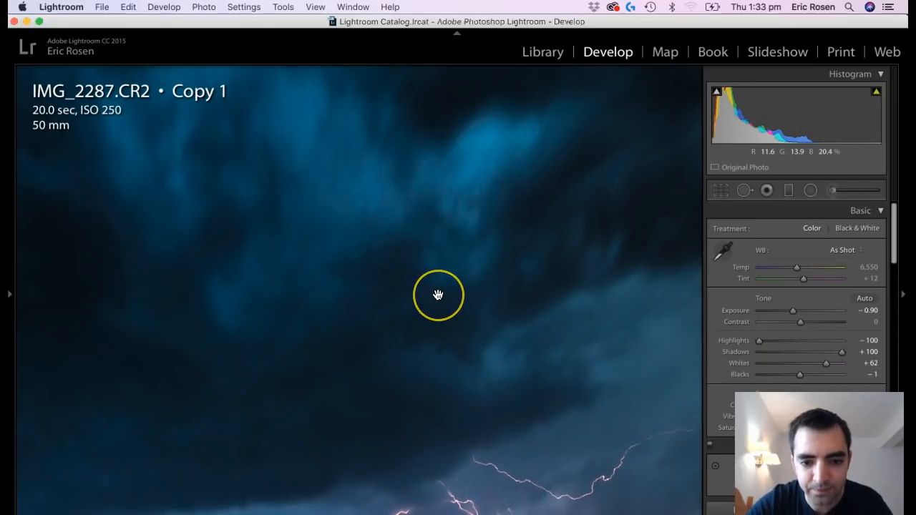
View the whole storm photo and compare it with the neighbouring version.
{"action": "left_click", "coordinate": [438, 295]}
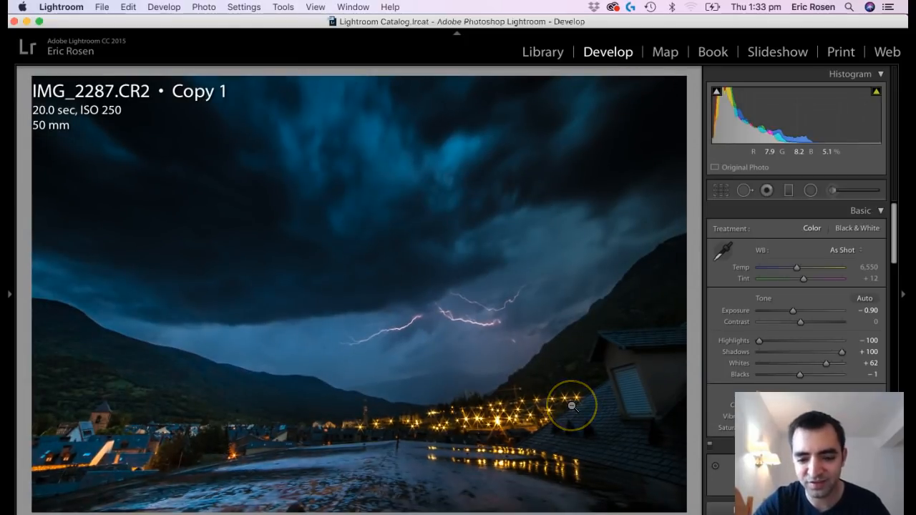
{"action": "key", "text": "Right"}
{"action": "key", "text": "Left"}
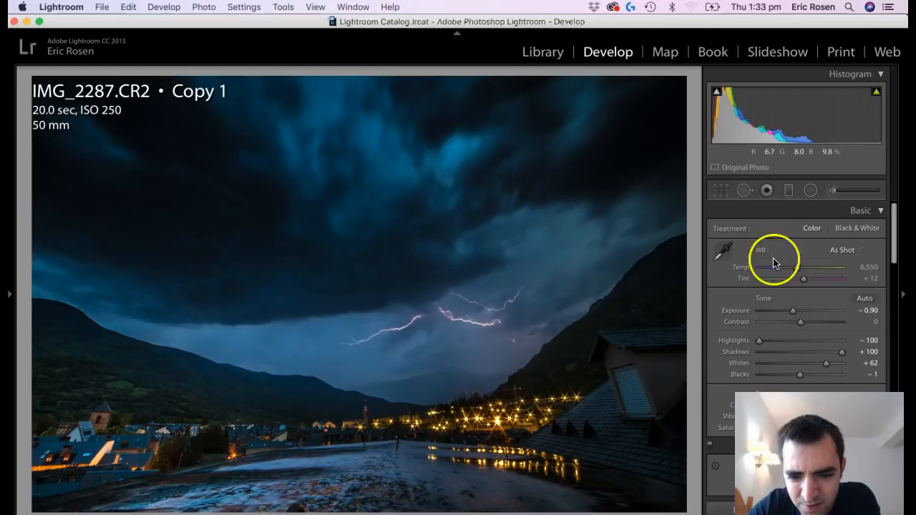
{"action": "left_click", "coordinate": [811, 190]}
{"action": "left_click_drag", "start_coordinate": [450, 324], "coordinate": [343, 406]}
{"action": "left_click_drag", "start_coordinate": [446, 321], "coordinate": [436, 322]}
{"action": "left_click_drag", "start_coordinate": [809, 255], "coordinate": [820, 255]}
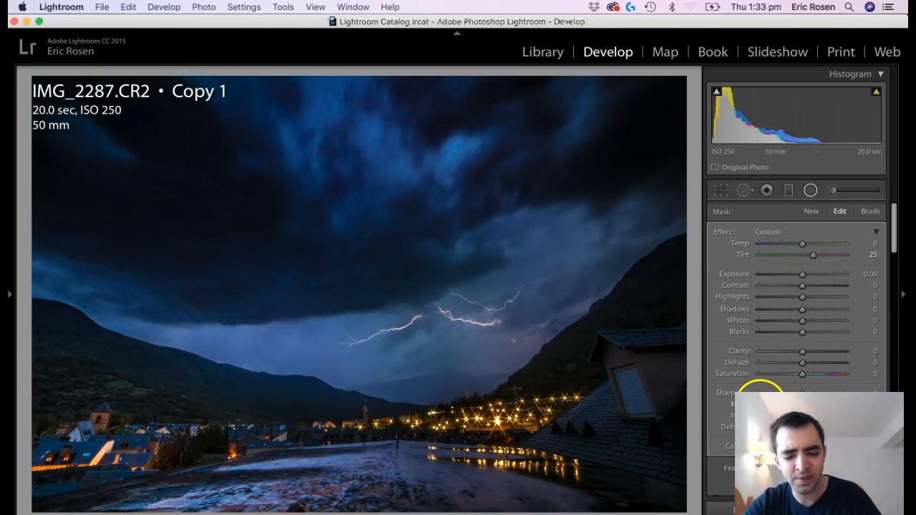
{"action": "key", "text": "super+z"}
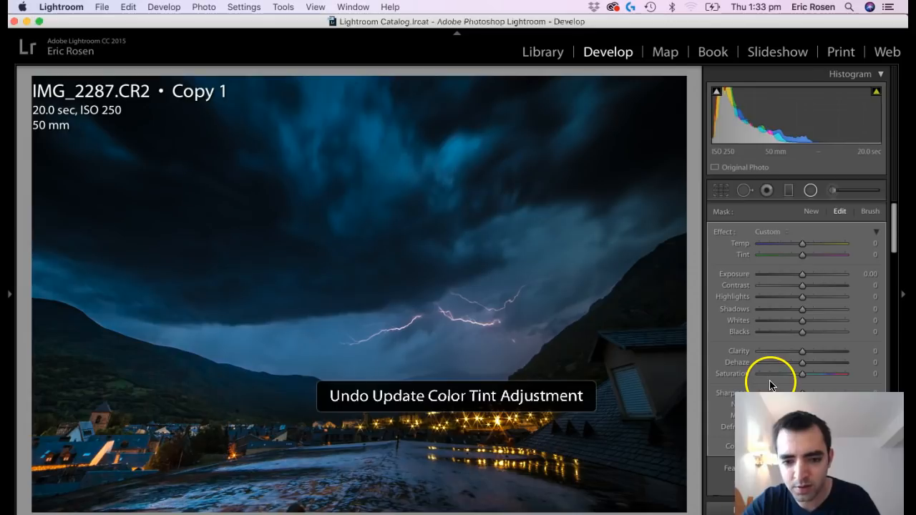
{"action": "key", "text": "shift+m"}
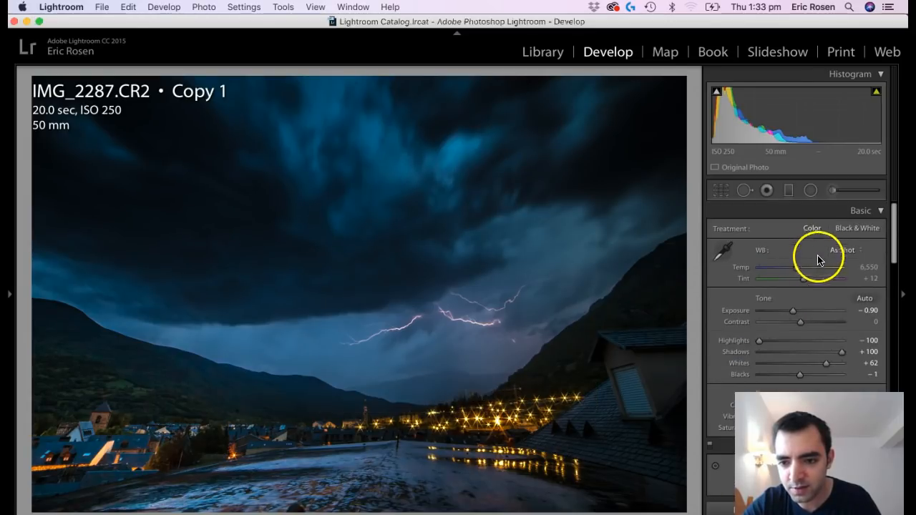
Set the overall white balance tint of the storm photo to +18.
{"action": "left_click", "coordinate": [806, 282]}
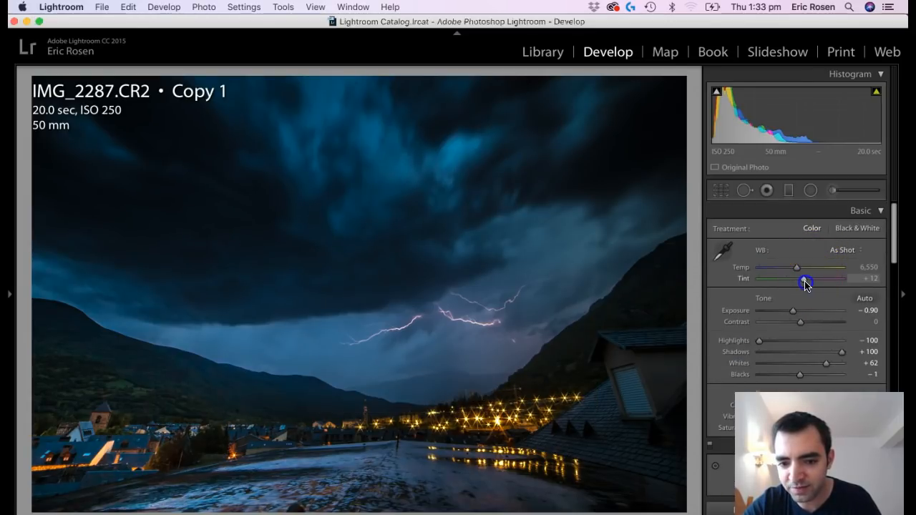
{"action": "left_click_drag", "start_coordinate": [809, 285], "coordinate": [810, 286]}
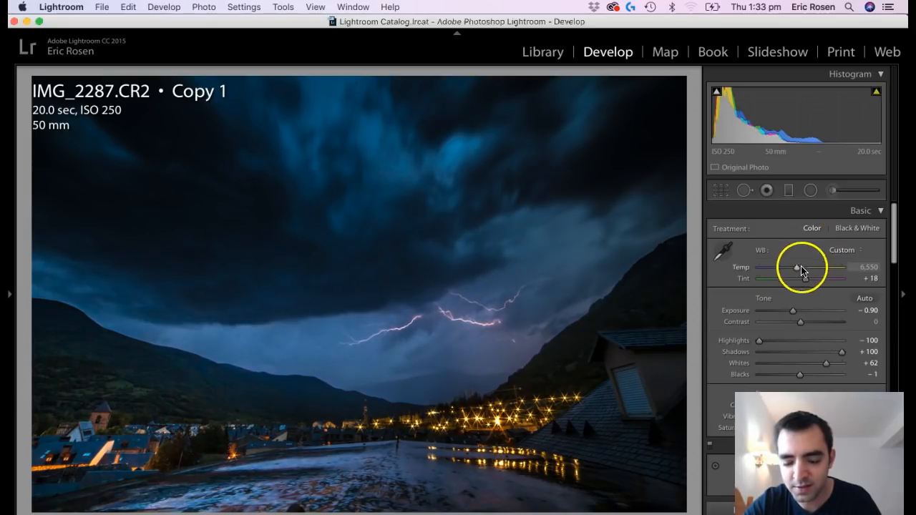
Add an elliptical radial filter centred on the lightning with tint 43.
{"action": "left_click", "coordinate": [809, 190]}
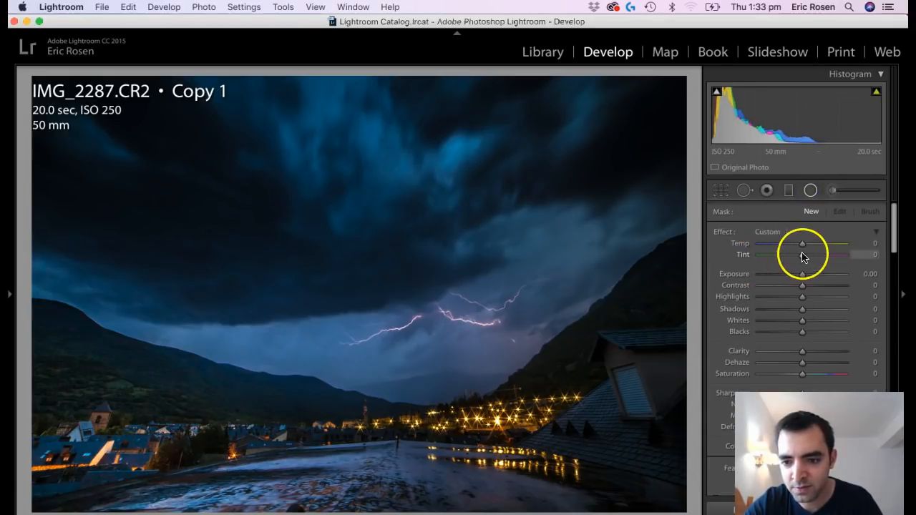
{"action": "left_click_drag", "start_coordinate": [507, 280], "coordinate": [395, 376]}
{"action": "left_click", "coordinate": [437, 317]}
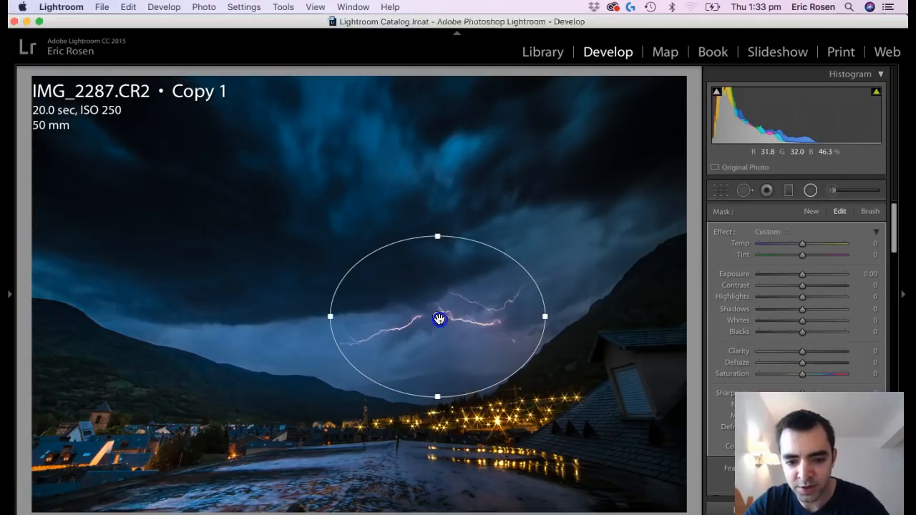
{"action": "left_click_drag", "start_coordinate": [814, 260], "coordinate": [822, 254]}
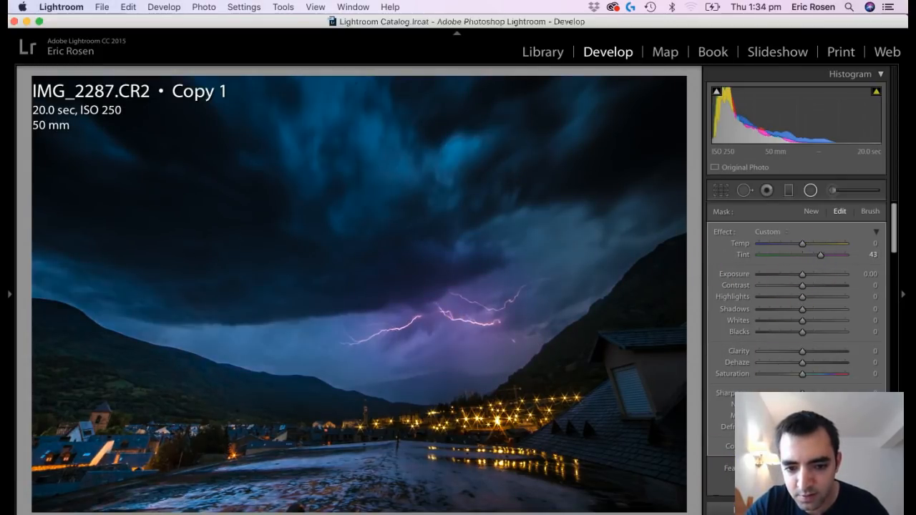
Enlarge the lightning's radial filter in both directions, set its tint to 21 and exposure to 0.23, and raise its contrast.
{"action": "left_click_drag", "start_coordinate": [437, 237], "coordinate": [437, 194]}
{"action": "left_click_drag", "start_coordinate": [332, 315], "coordinate": [248, 317]}
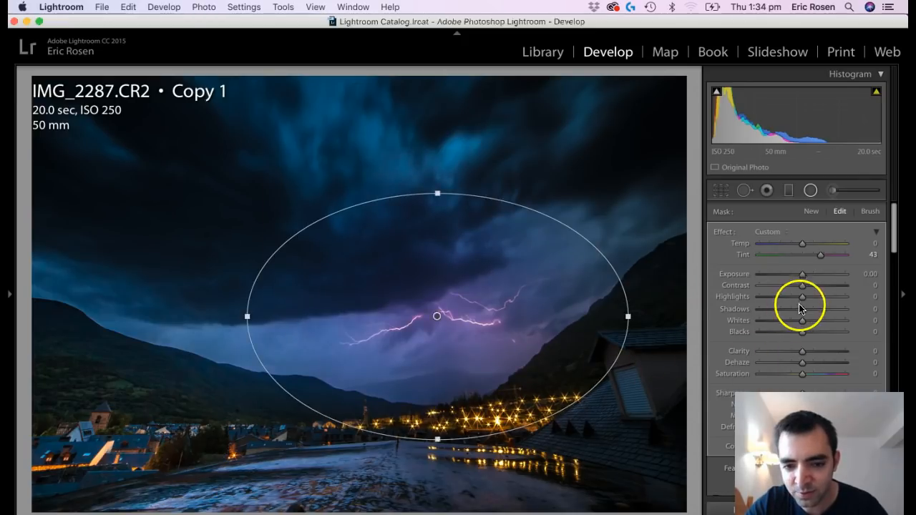
{"action": "left_click_drag", "start_coordinate": [819, 256], "coordinate": [812, 262]}
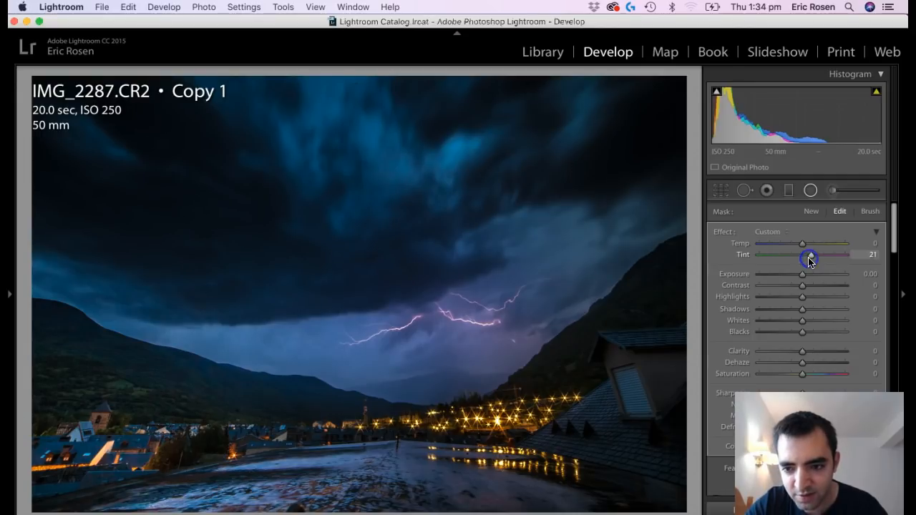
{"action": "left_click_drag", "start_coordinate": [803, 280], "coordinate": [805, 279]}
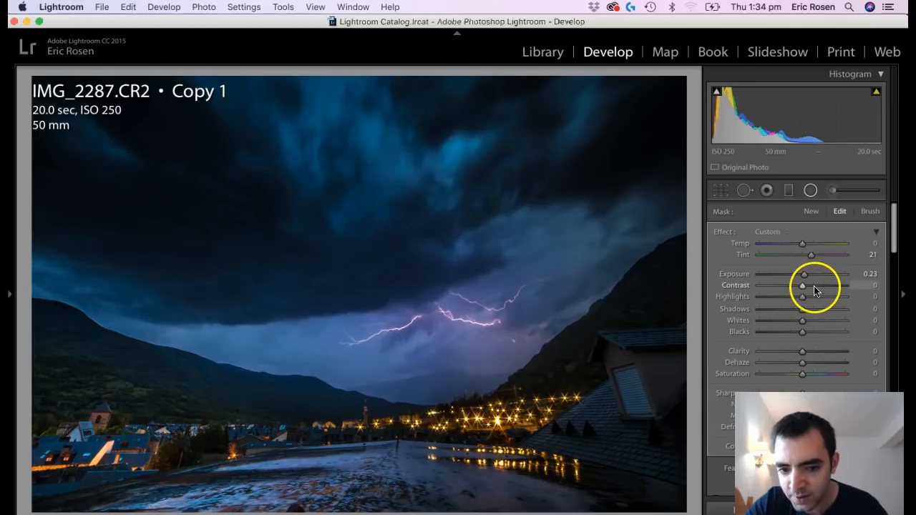
{"action": "left_click", "coordinate": [815, 286]}
Compare the before and after views of the edited storm photo.
{"action": "key", "text": "f"}
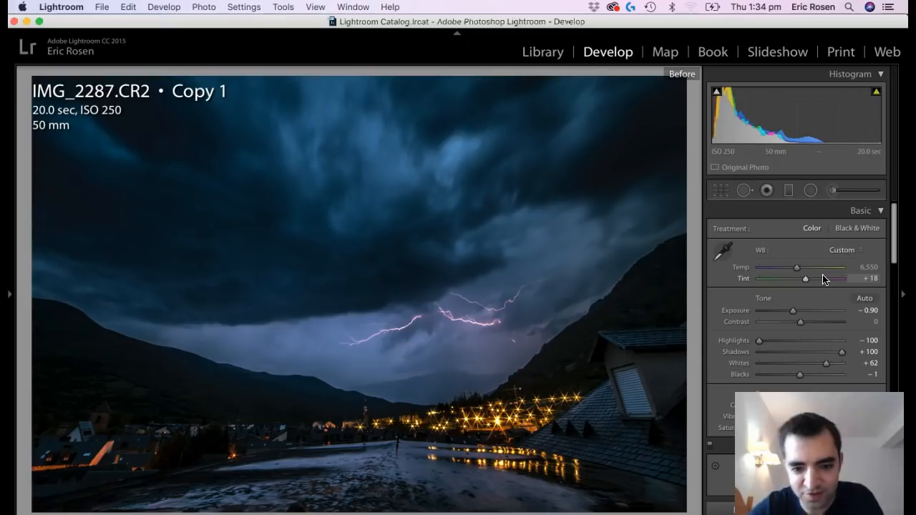
{"action": "key", "text": "backslash"}
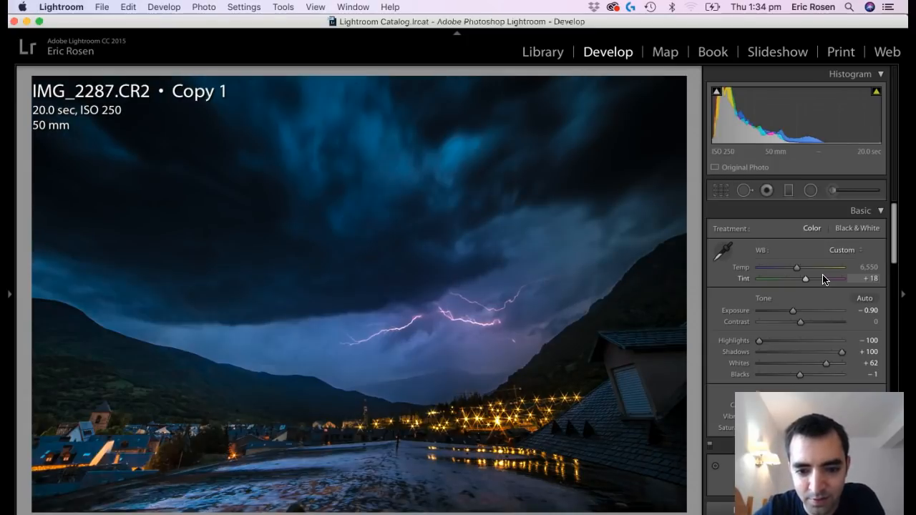
Add a slightly tilted graduated filter over the foreground below the town lights with exposure 0.44 and raised clarity.
{"action": "key", "text": "Right"}
{"action": "key", "text": "Left"}
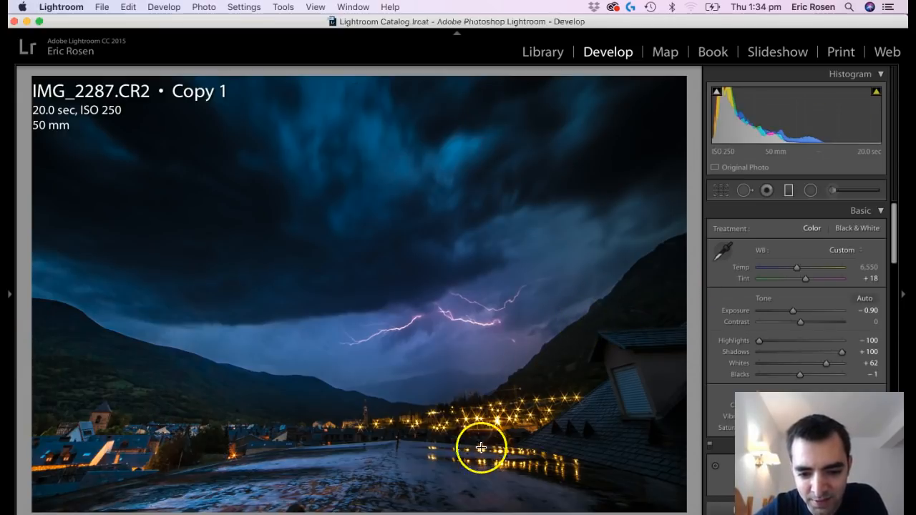
{"action": "key", "text": "m"}
{"action": "left_click_drag", "start_coordinate": [468, 487], "coordinate": [455, 376]}
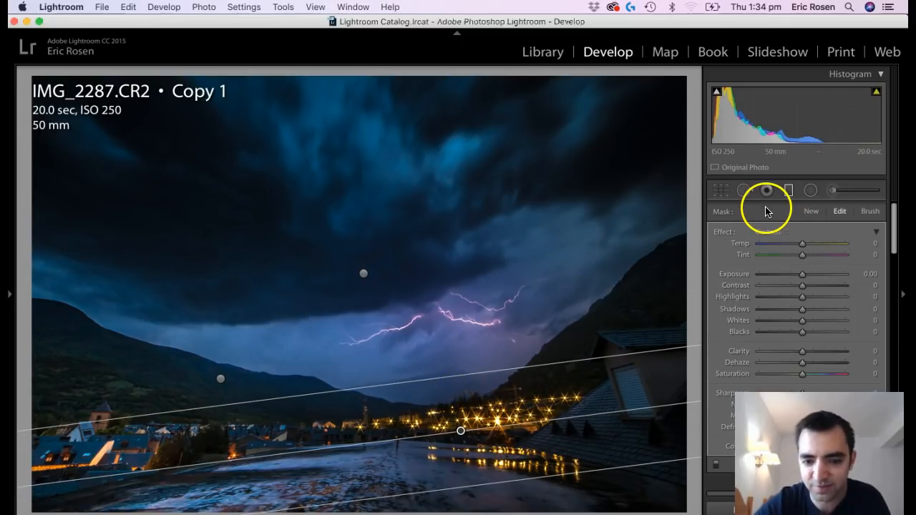
{"action": "key", "text": "m"}
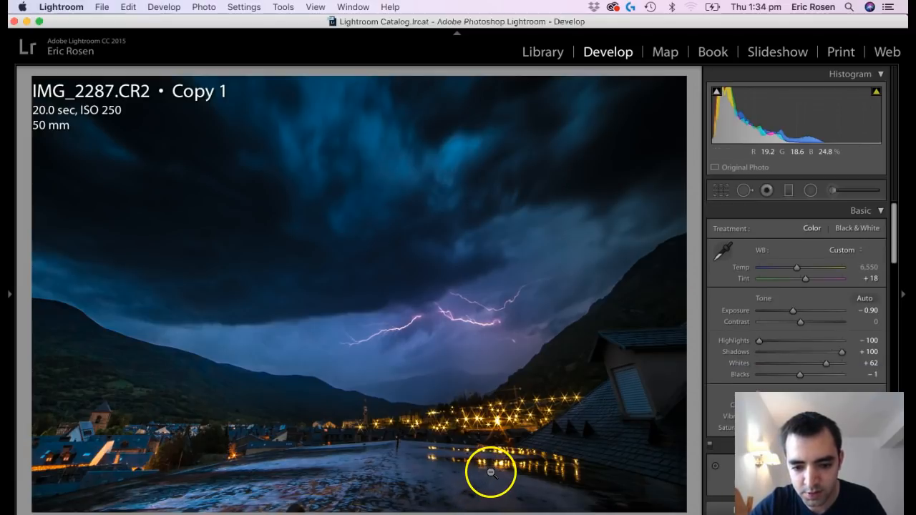
{"action": "key", "text": "m"}
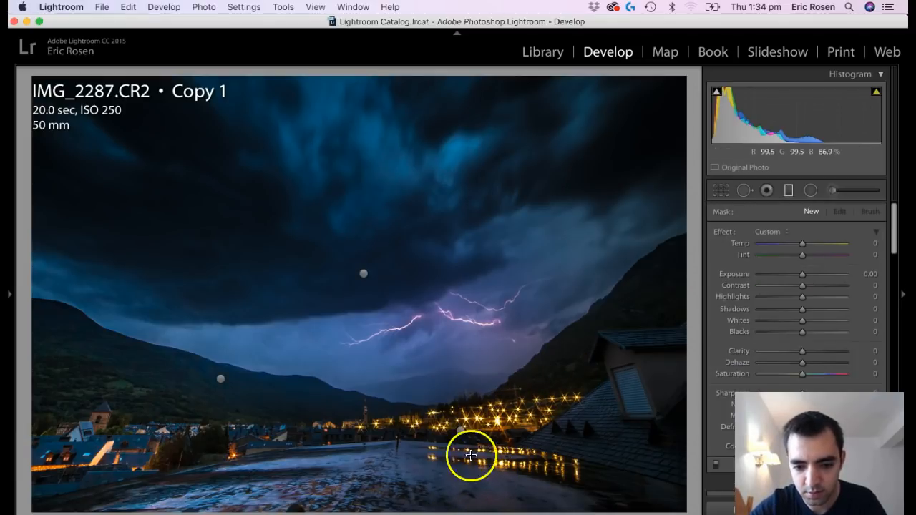
{"action": "left_click_drag", "start_coordinate": [471, 455], "coordinate": [466, 432]}
{"action": "left_click_drag", "start_coordinate": [803, 274], "coordinate": [809, 280]}
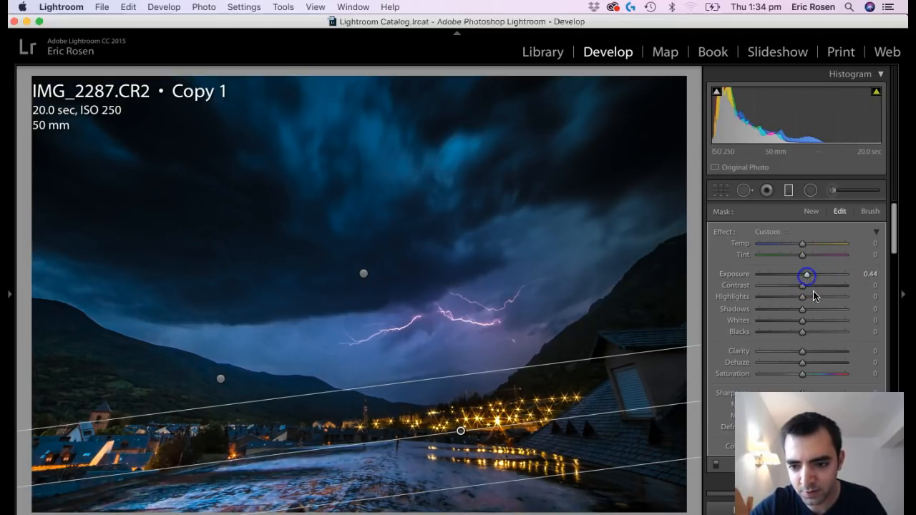
{"action": "left_click_drag", "start_coordinate": [803, 352], "coordinate": [812, 354]}
{"action": "key", "text": "m"}
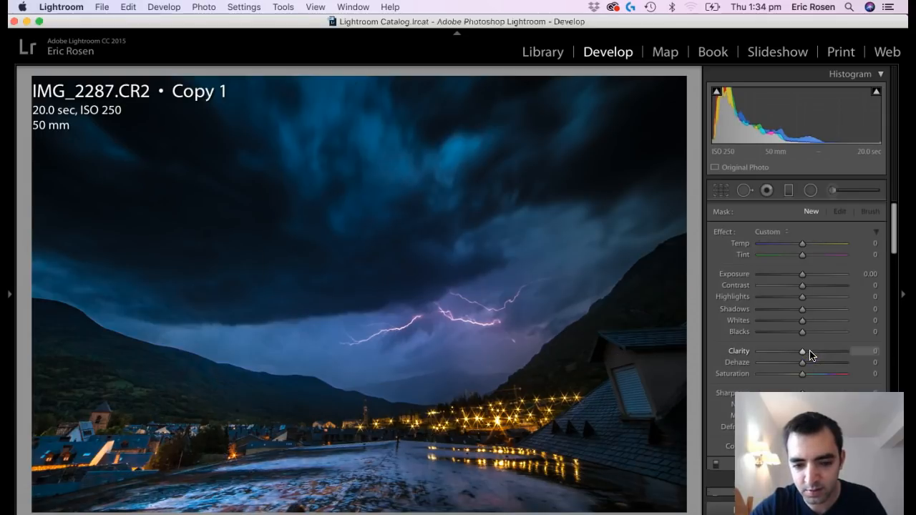
Examine the storm photo at full-screen size and compare it with the neighbouring photo.
{"action": "key", "text": "f"}
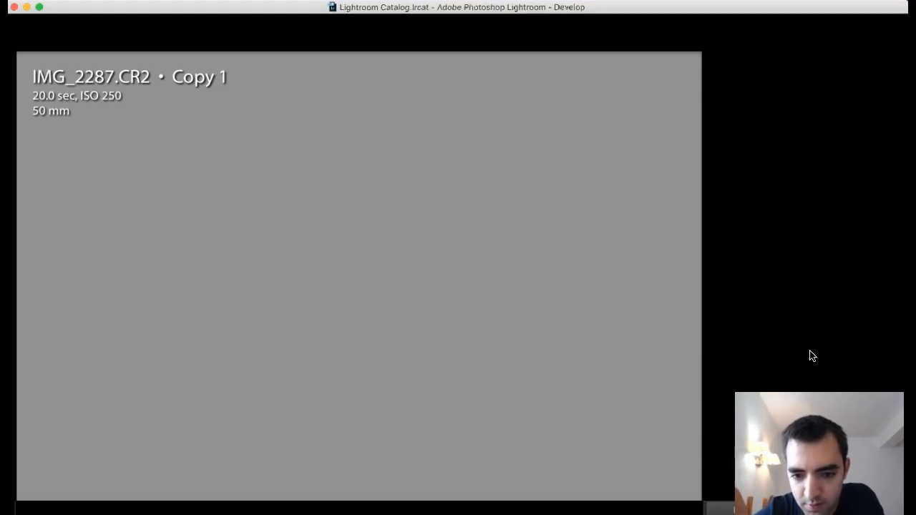
{"action": "key", "text": "f"}
{"action": "key", "text": "f"}
{"action": "key", "text": "f"}
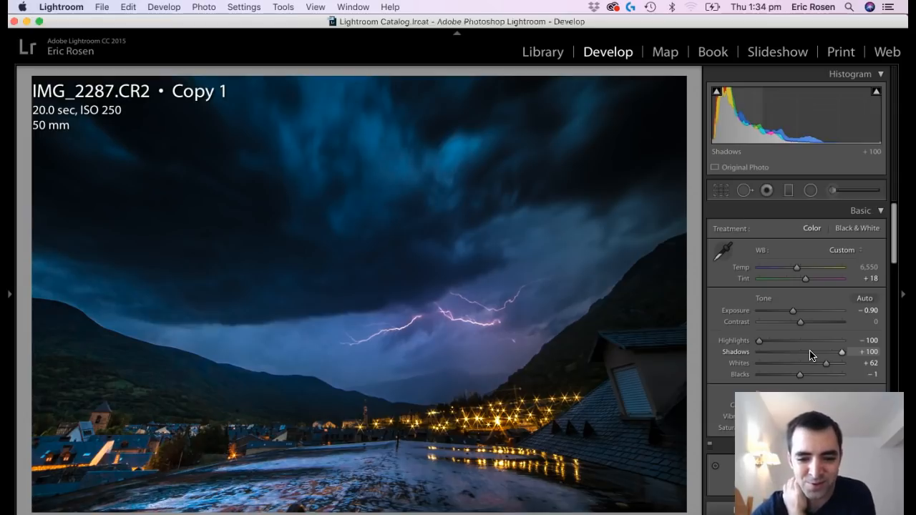
{"action": "key", "text": "Right"}
{"action": "key", "text": "Left"}
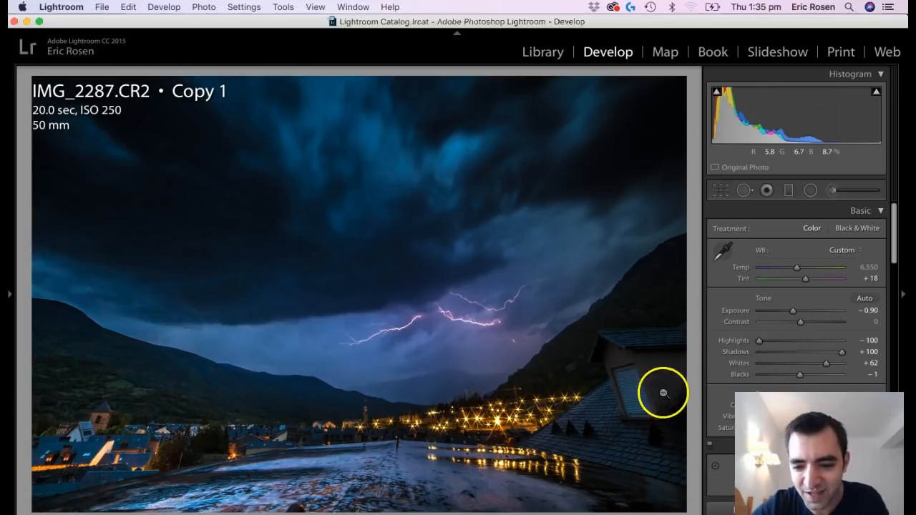
Add an elliptical radial filter over the dark house and roof with exposure 0.96, and invert its mask to affect only the inside.
{"action": "left_click", "coordinate": [810, 191]}
{"action": "mouse_move", "coordinate": [648, 389]}
{"action": "left_mouse_down"}
{"action": "mouse_move", "coordinate": [574, 444]}
{"action": "mouse_move", "coordinate": [624, 406]}
{"action": "mouse_move", "coordinate": [618, 410]}
{"action": "left_mouse_up"}
{"action": "left_click_drag", "start_coordinate": [803, 275], "coordinate": [813, 275]}
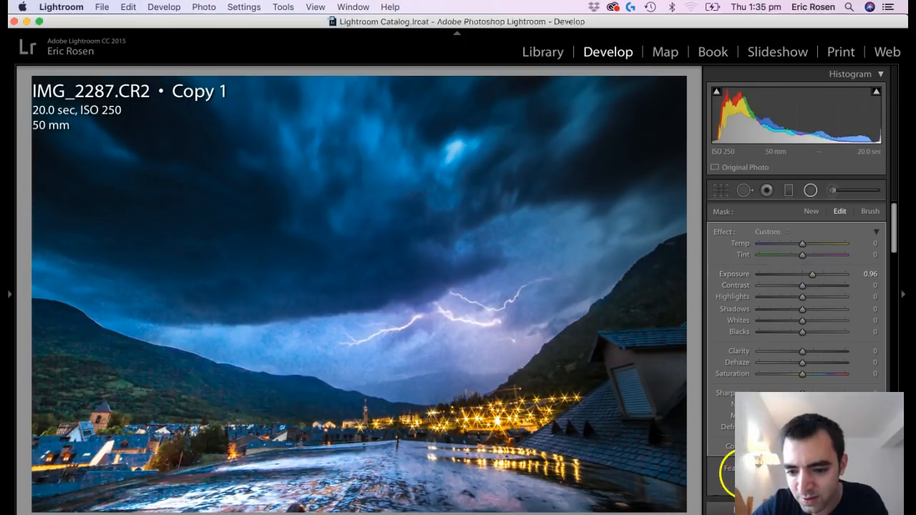
{"action": "key", "text": "apostrophe"}
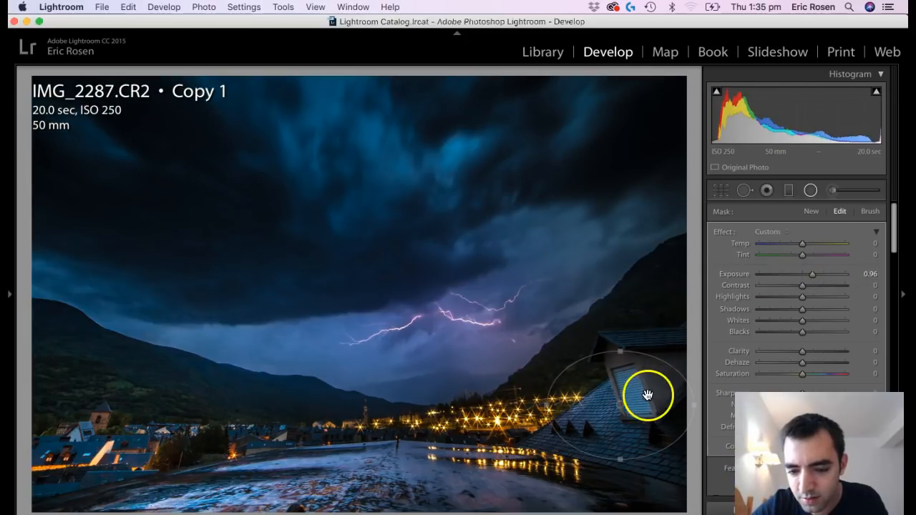
Enlarge the house's radial filter in both height and width, and finish editing it.
{"action": "left_click_drag", "start_coordinate": [628, 342], "coordinate": [627, 330]}
{"action": "left_click_drag", "start_coordinate": [550, 408], "coordinate": [531, 406]}
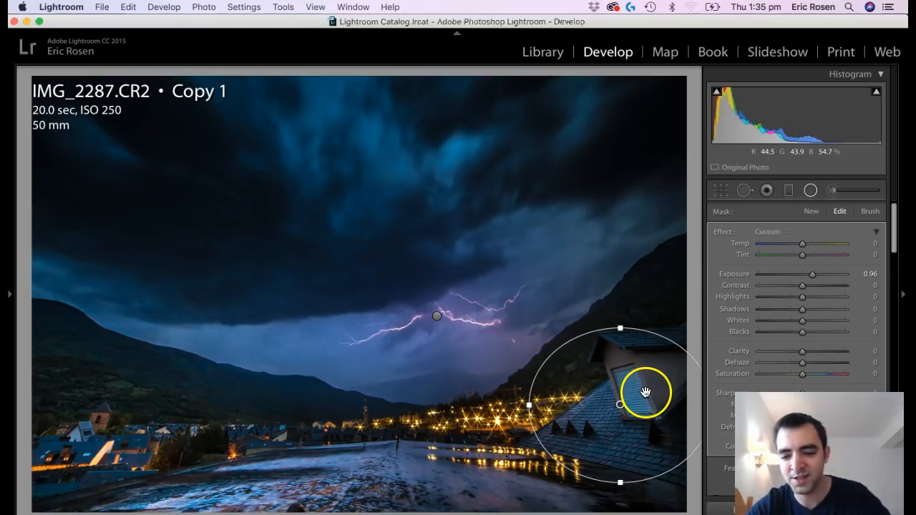
{"action": "key", "text": "Return"}
{"action": "key", "text": "shift+m"}
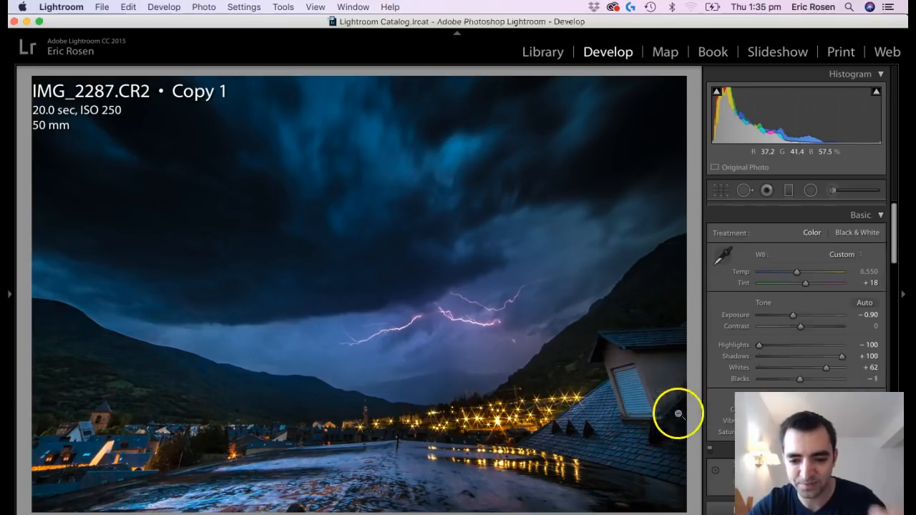
Check the storm photo full screen, compare its before and after views, and compare it with the neighbouring photo.
{"action": "key", "text": "f"}
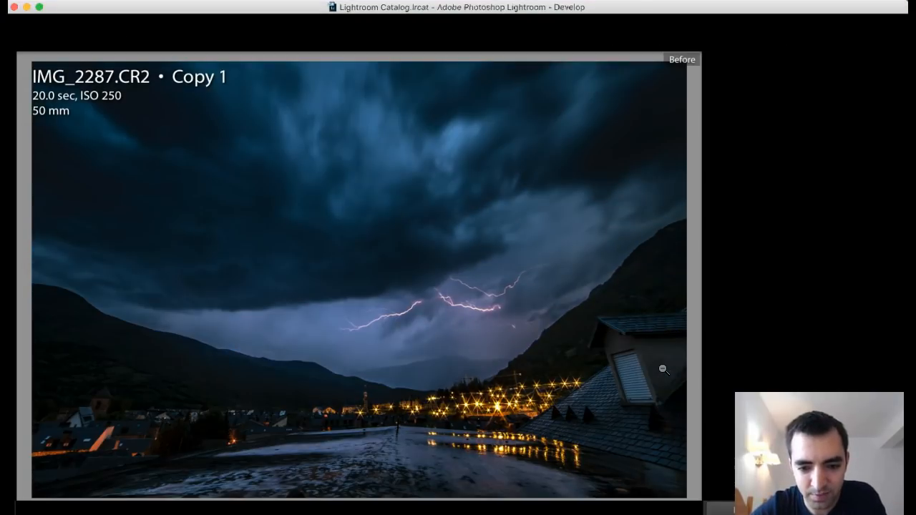
{"action": "key", "text": "f"}
{"action": "key", "text": "backslash"}
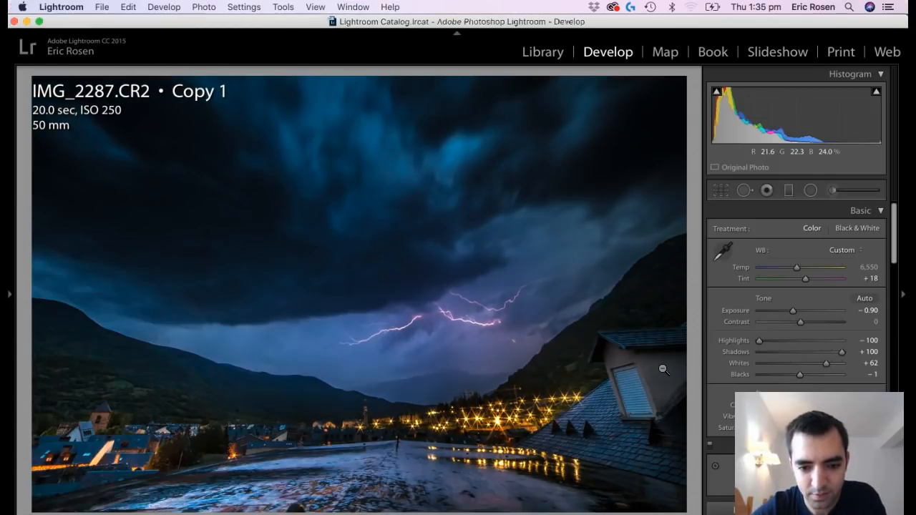
{"action": "key", "text": "Right"}
{"action": "key", "text": "Left"}
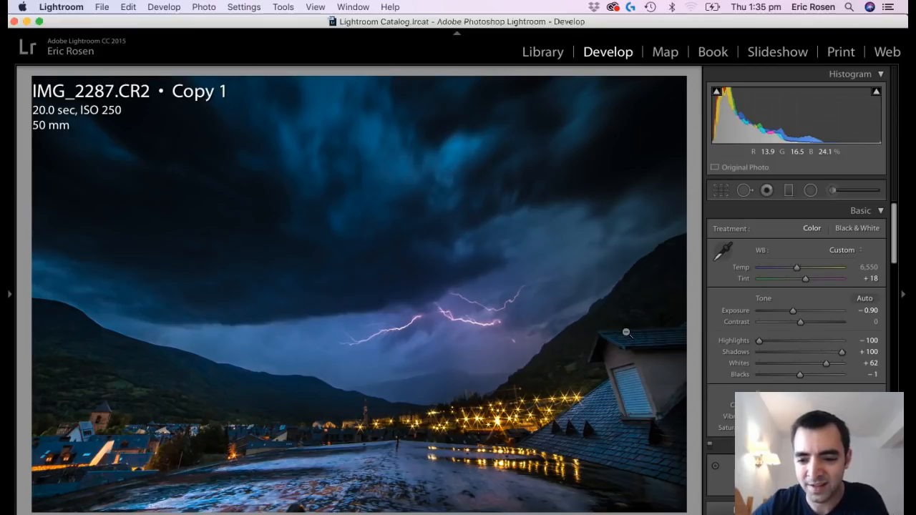
Review the storm photo's Basic, Tone Curve and HSL luminance settings through to the Camera Calibration section.
{"action": "scroll", "coordinate": [862, 373], "scroll_direction": "down", "scroll_amount": 2}
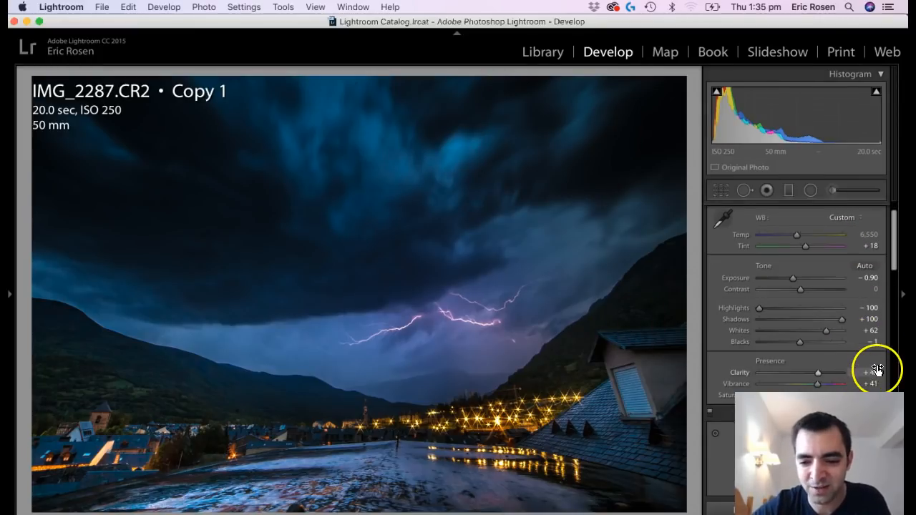
{"action": "scroll", "coordinate": [877, 370], "scroll_direction": "down", "scroll_amount": 6}
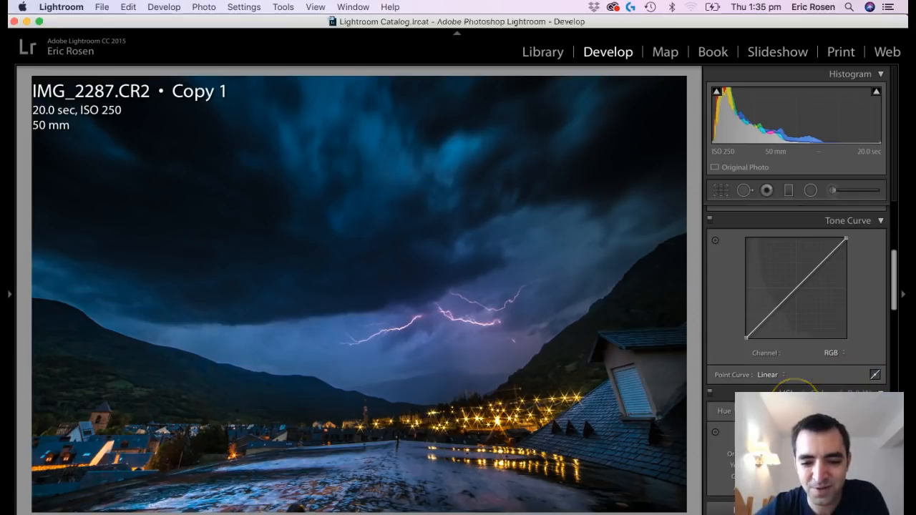
{"action": "scroll", "coordinate": [796, 390], "scroll_direction": "down", "scroll_amount": 5}
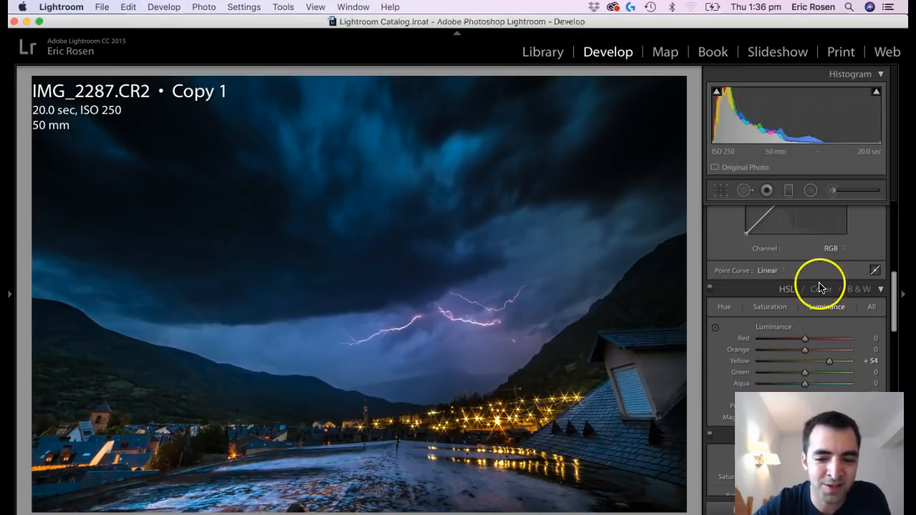
{"action": "scroll", "coordinate": [879, 315], "scroll_direction": "down", "scroll_amount": 3}
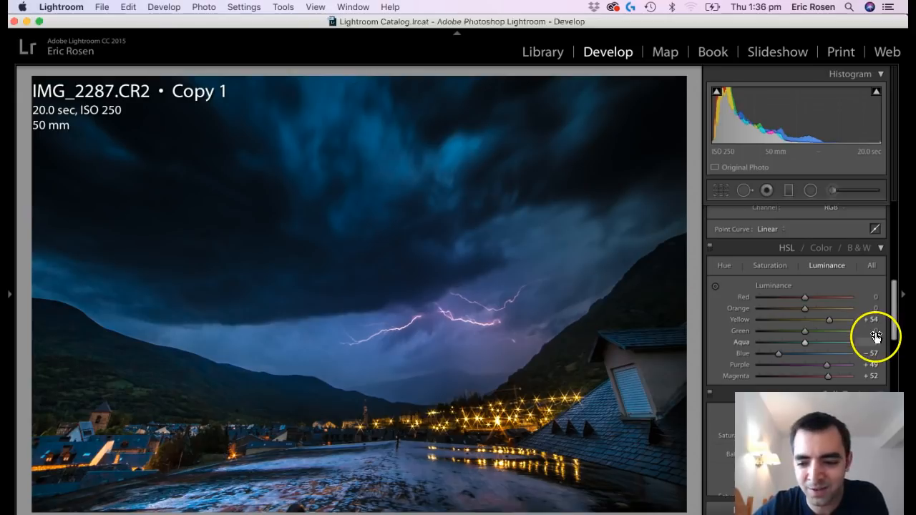
{"action": "scroll", "coordinate": [869, 358], "scroll_direction": "down", "scroll_amount": 10}
{"action": "scroll", "coordinate": [842, 386], "scroll_direction": "down", "scroll_amount": 8}
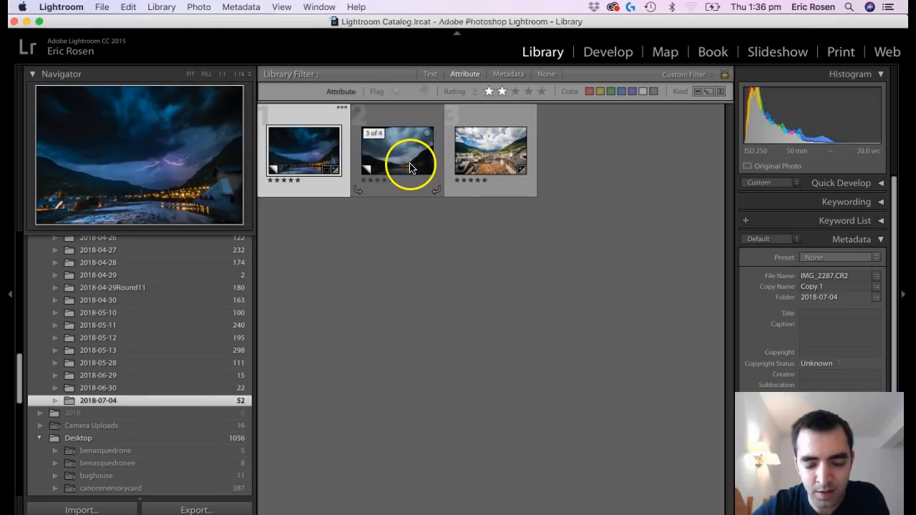
Remove the unedited virtual copy of the storm photo, Copy 3 of IMG_2287.CR2, from the library.
{"action": "left_click", "coordinate": [410, 166]}
{"action": "key", "text": "Delete"}
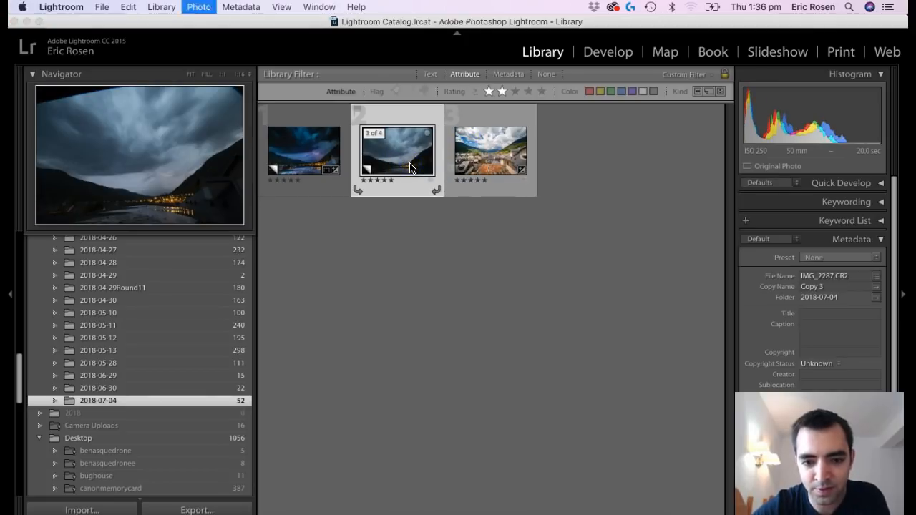
{"action": "key", "text": "Return"}
Open the daytime village photo IMG_2308.CR2 for developing and compare it with the edited storm photo.
{"action": "left_click", "coordinate": [405, 164]}
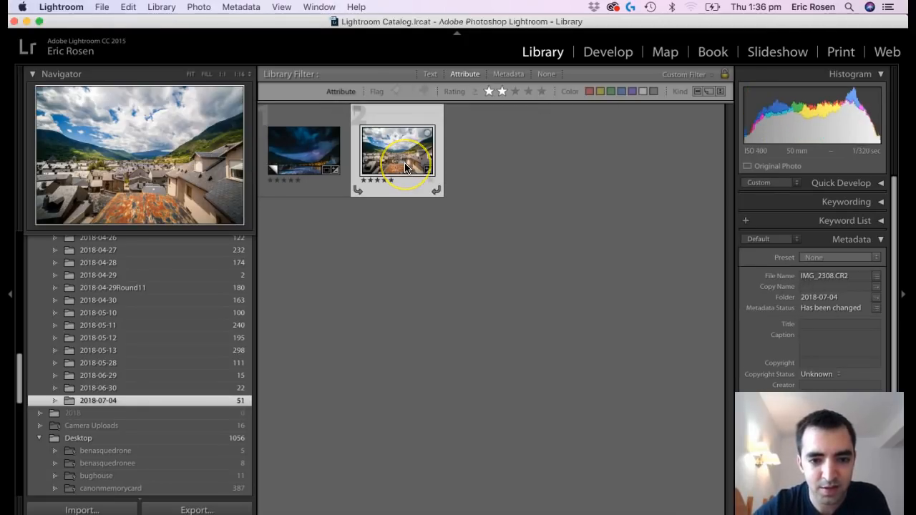
{"action": "key", "text": "d"}
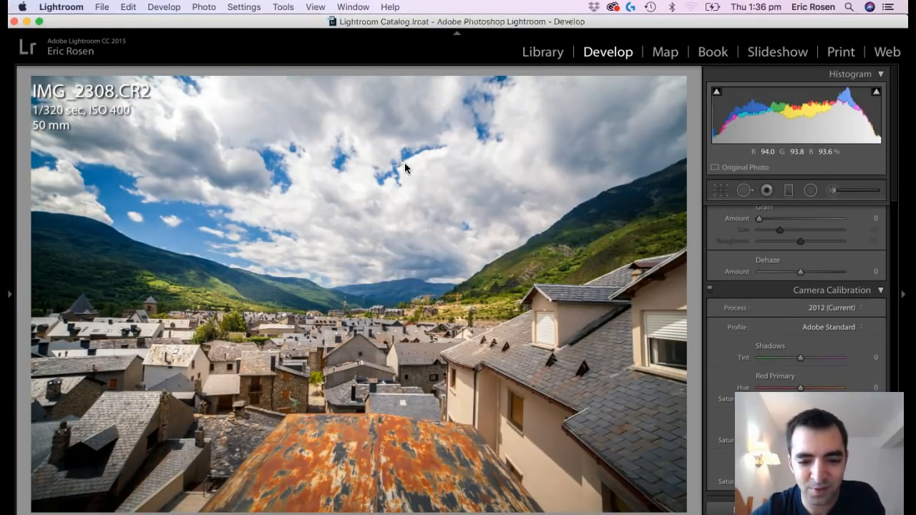
{"action": "key", "text": "Left"}
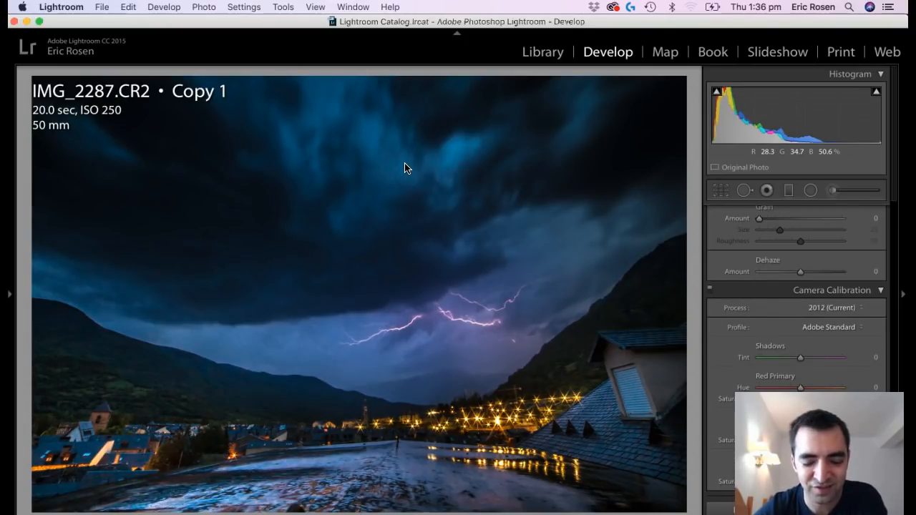
{"action": "key", "text": "Right"}
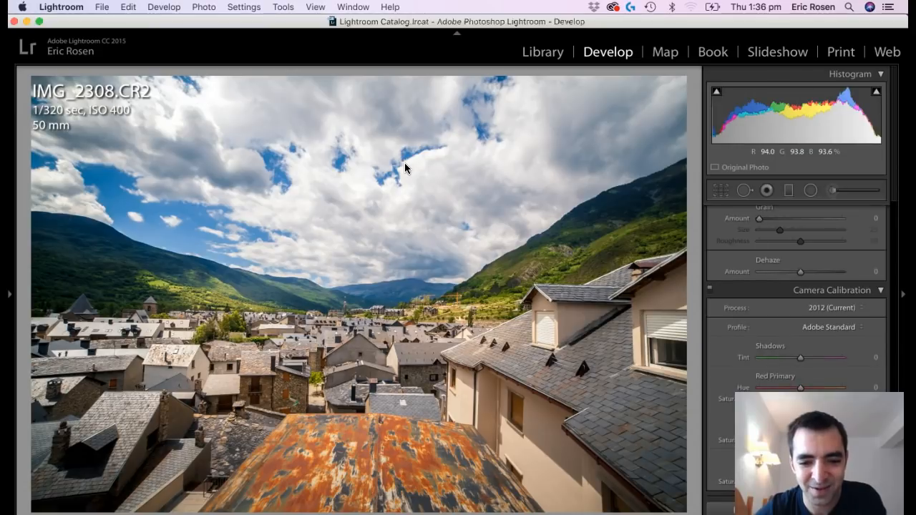
{"action": "key", "text": "Left"}
{"action": "key", "text": "Right"}
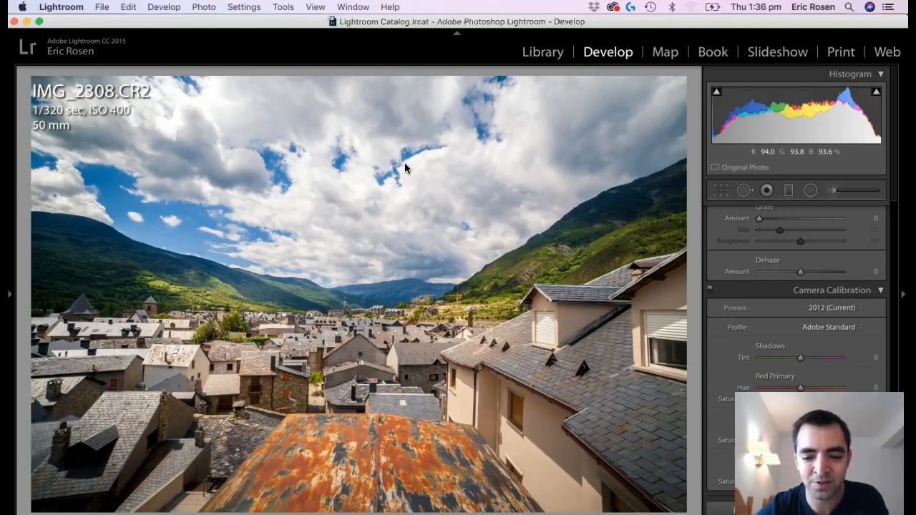
{"action": "mouse_move", "coordinate": [624, 509]}
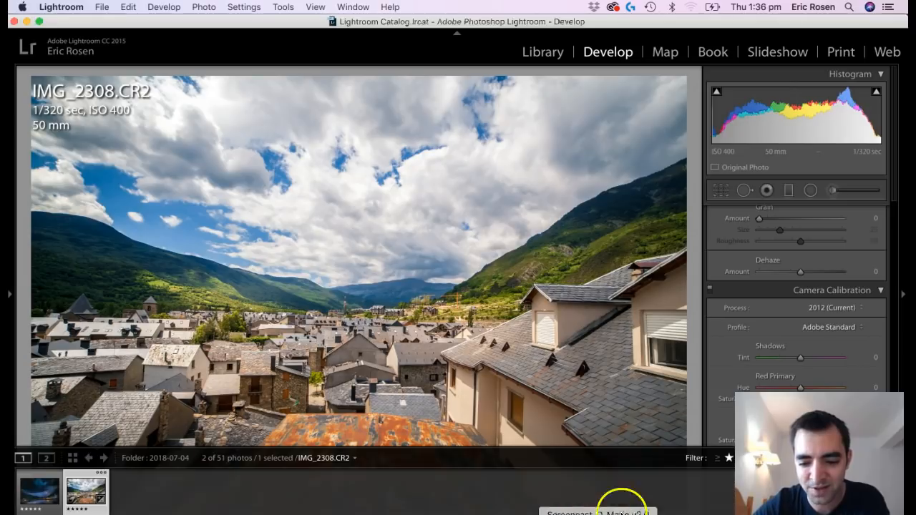
{"action": "left_click", "coordinate": [598, 513]}
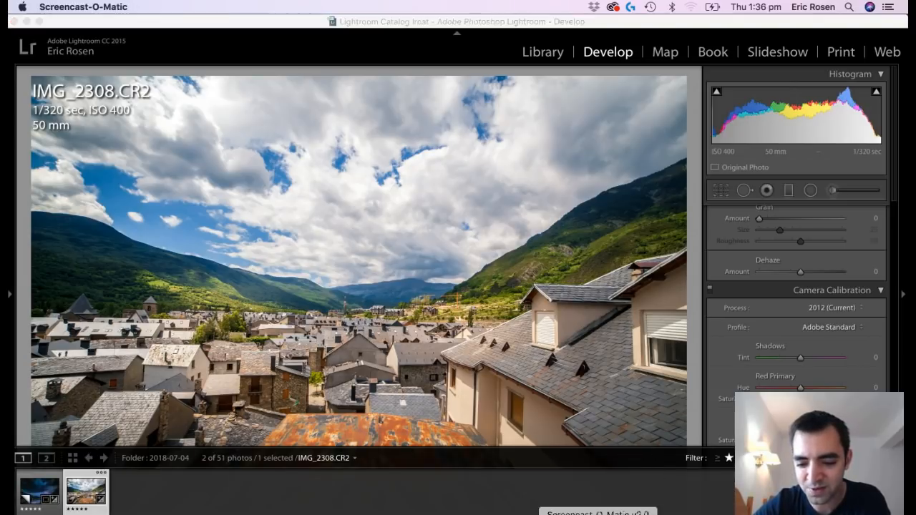